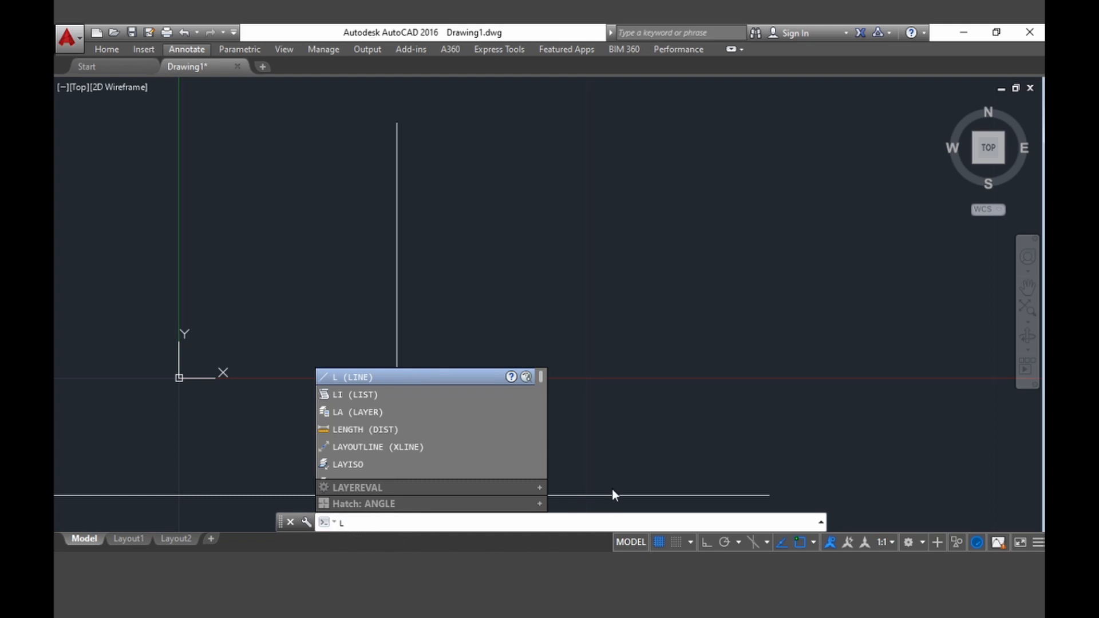
click(394, 376)
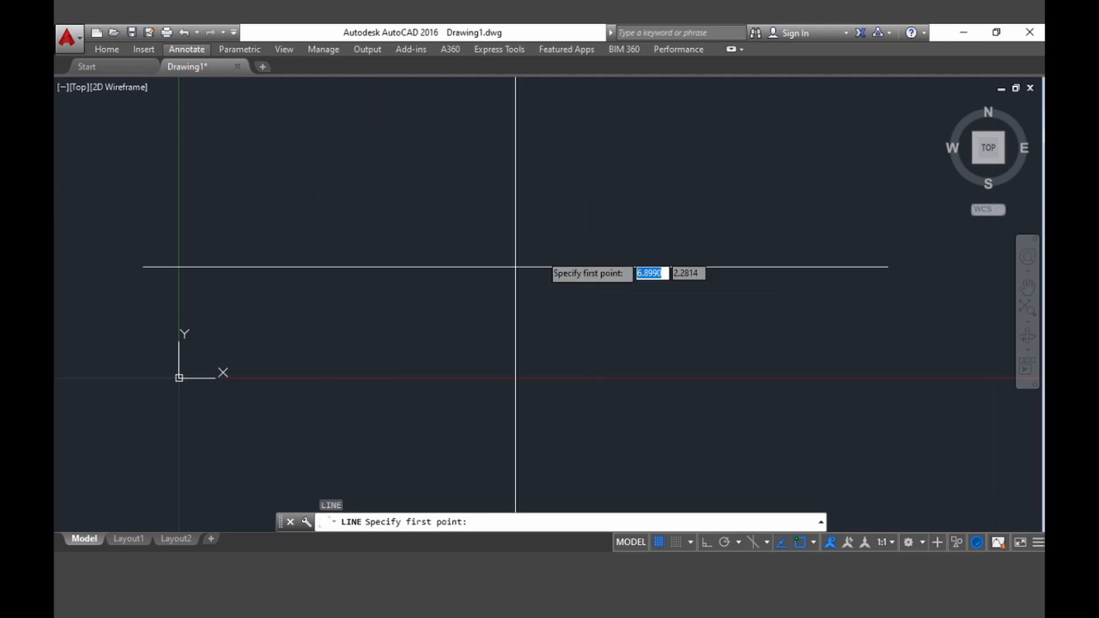
key(Escape)
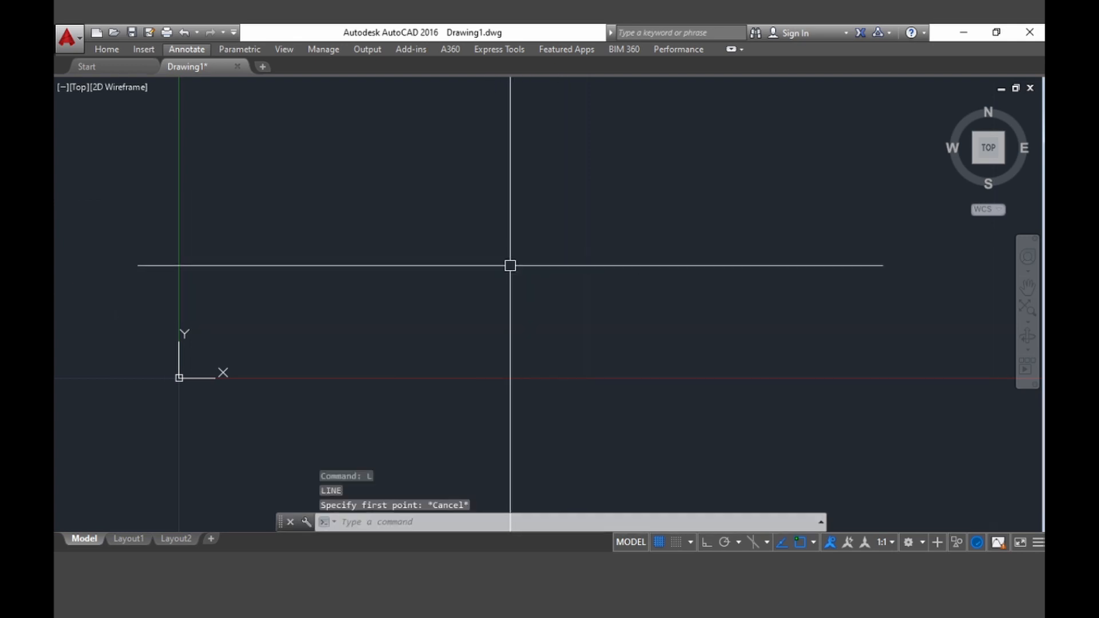
click(100, 50)
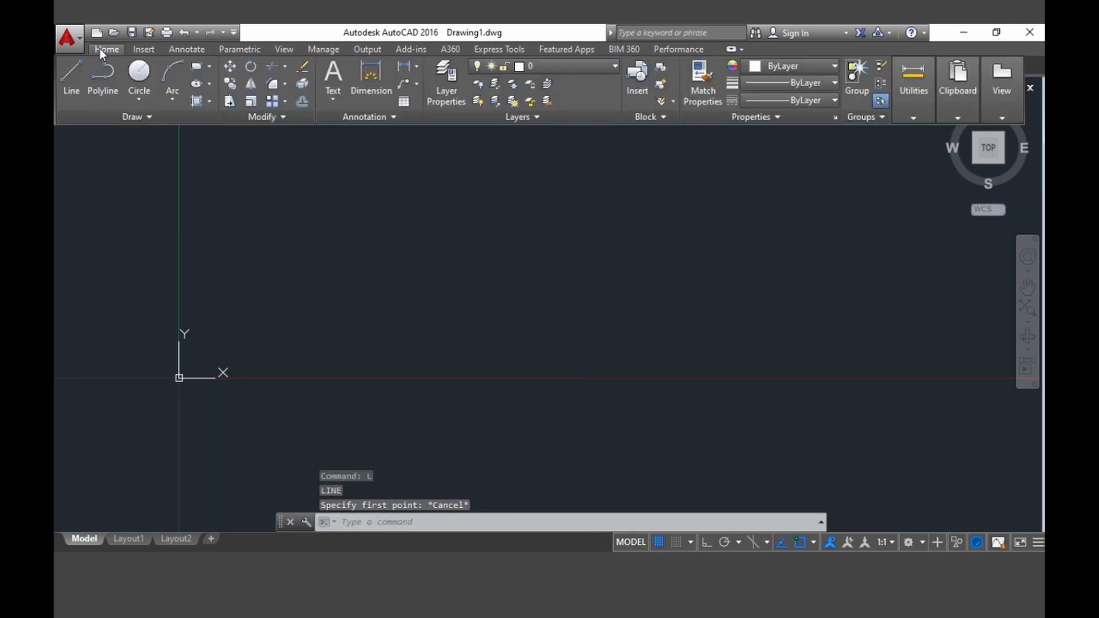
click(71, 80)
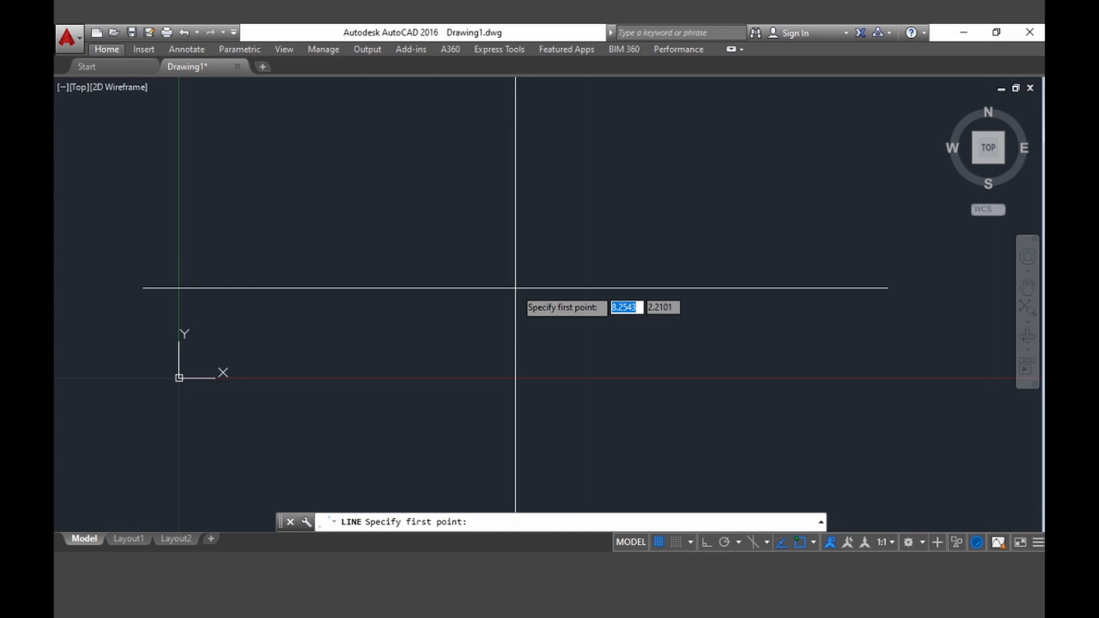
key(Escape)
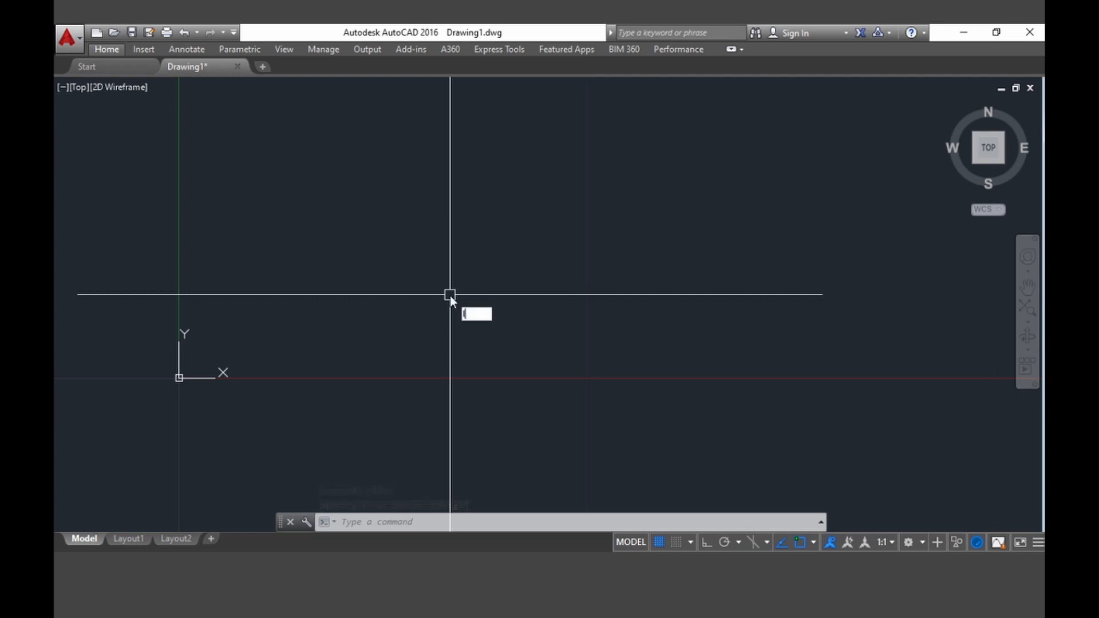
text(L)
key(Return)
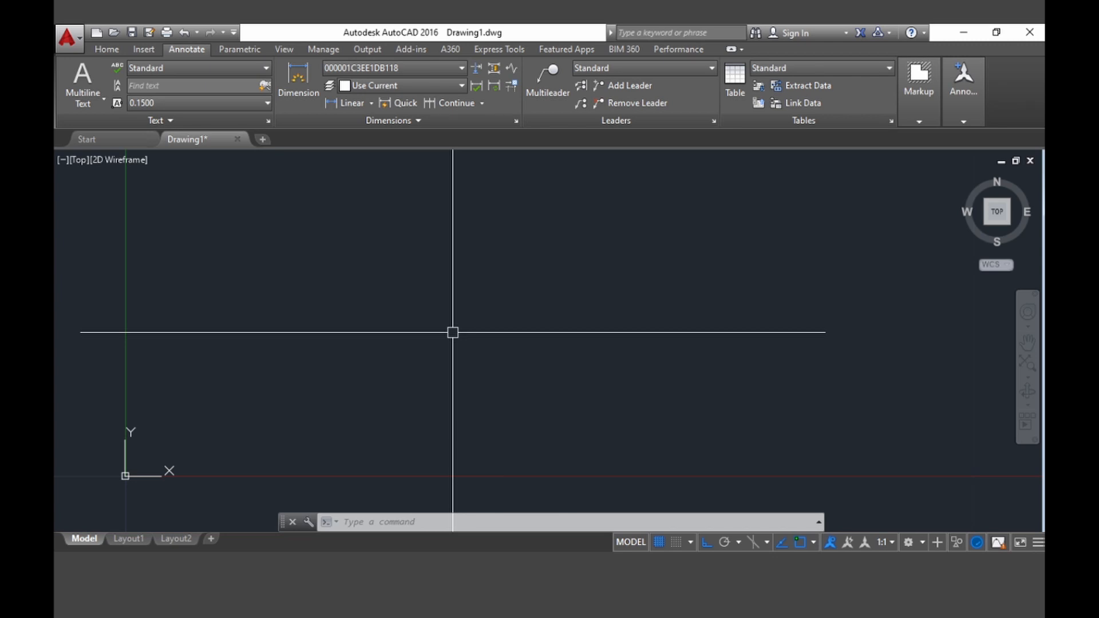
Step: Draw a horizontal line from absolute point 1,1 to 4.1,1 with the Line command
text(L)
key(Return)
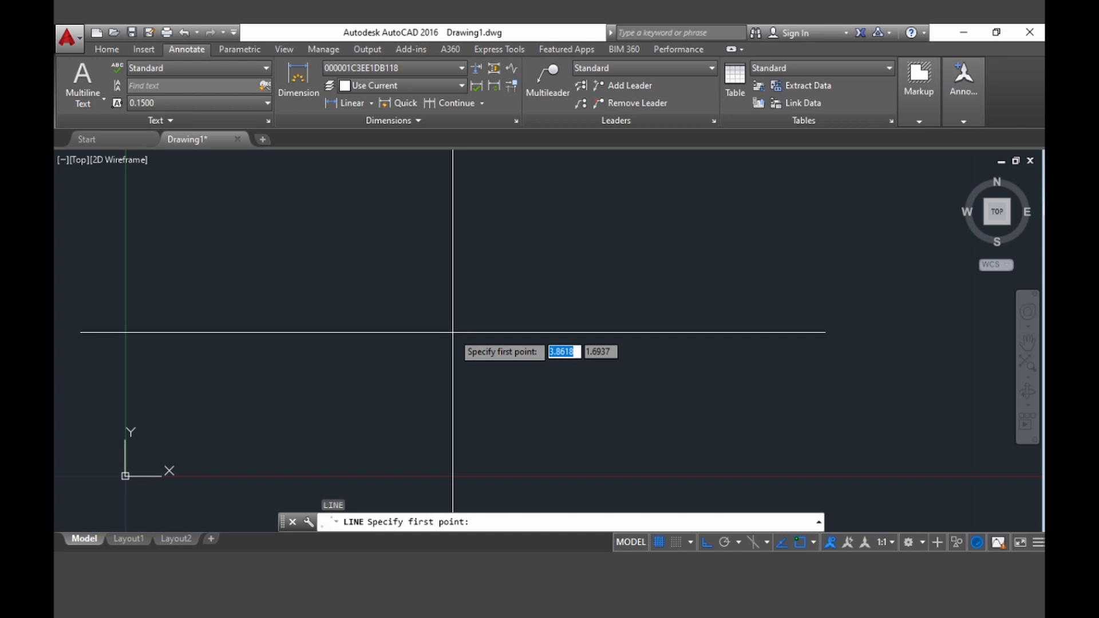
text(1)
key(Tab)
text(1)
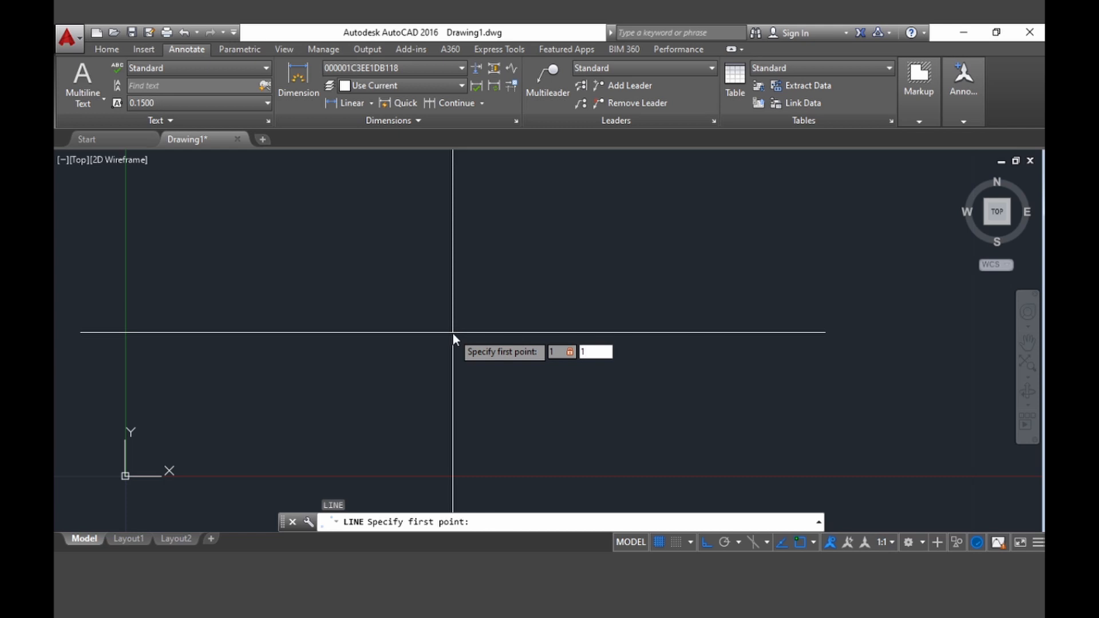
key(Return)
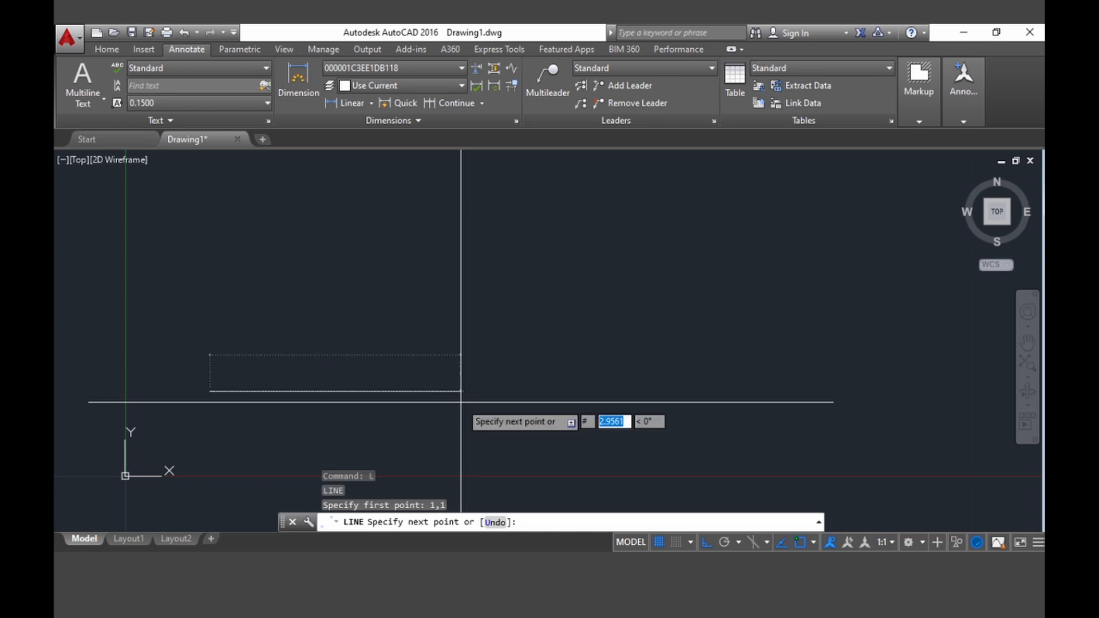
text(4)
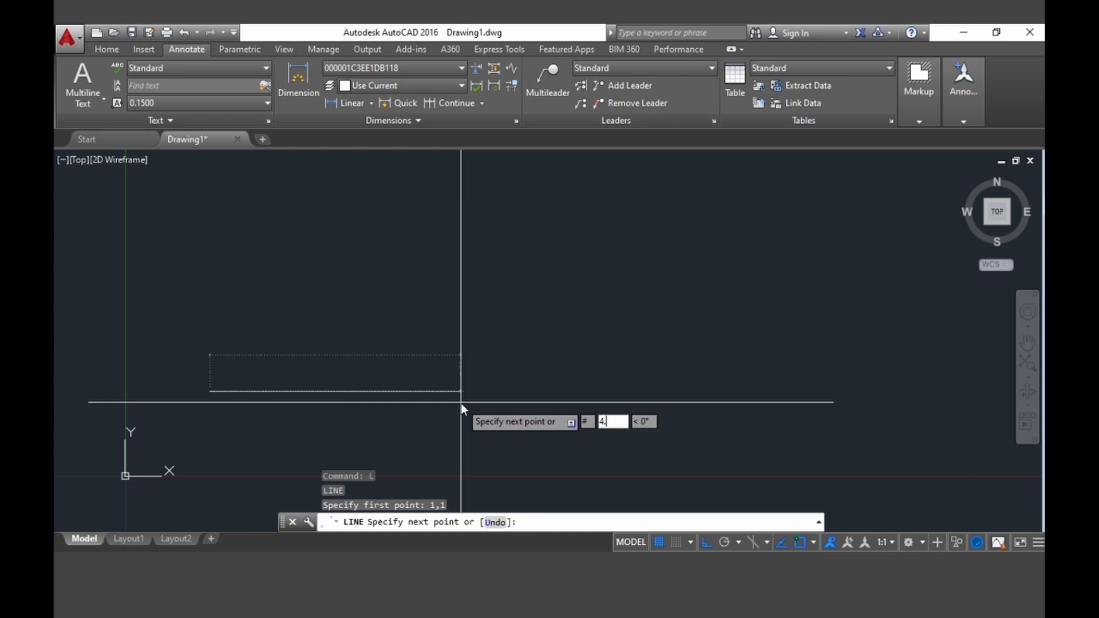
text(.1)
key(Tab)
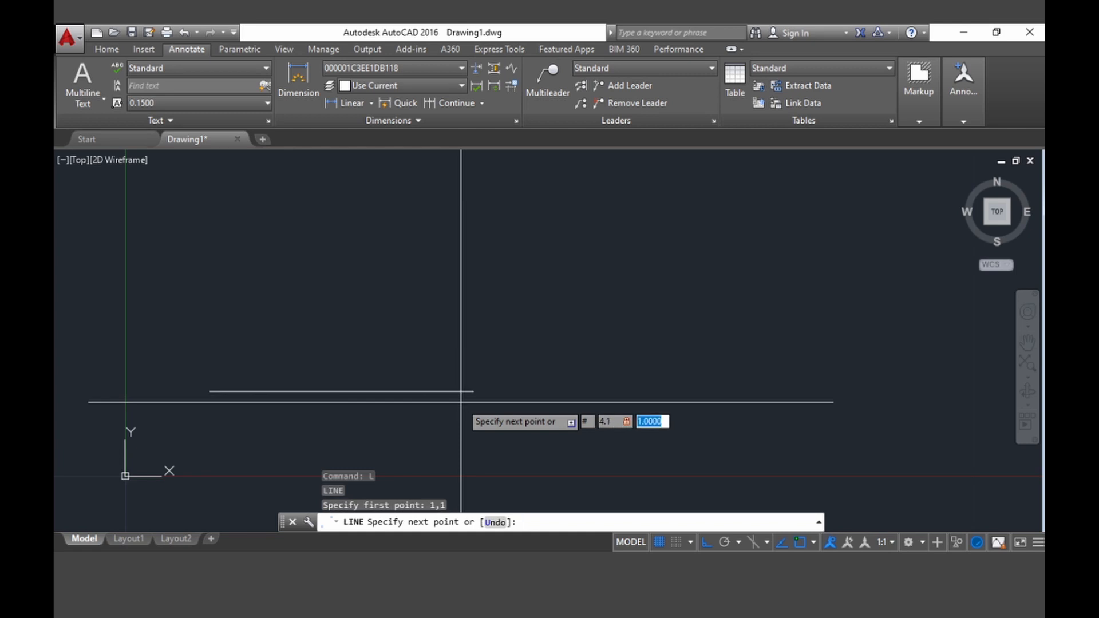
text(1)
key(Return)
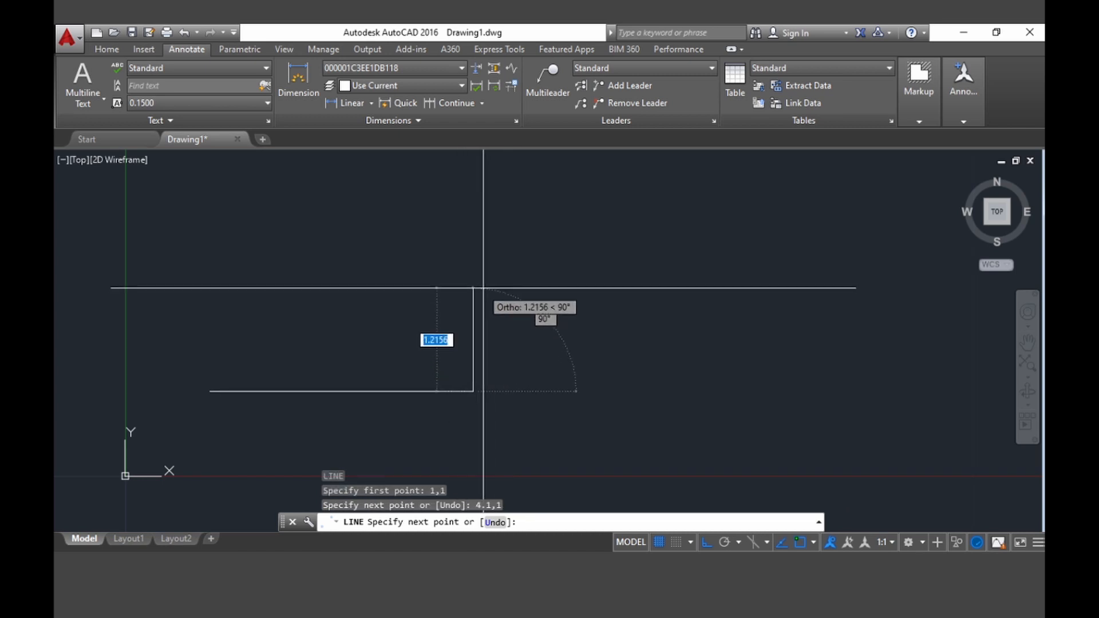
Step: Turn Ortho off and continue the line with a sloped segment to absolute point 4.5,2.2
key(F8)
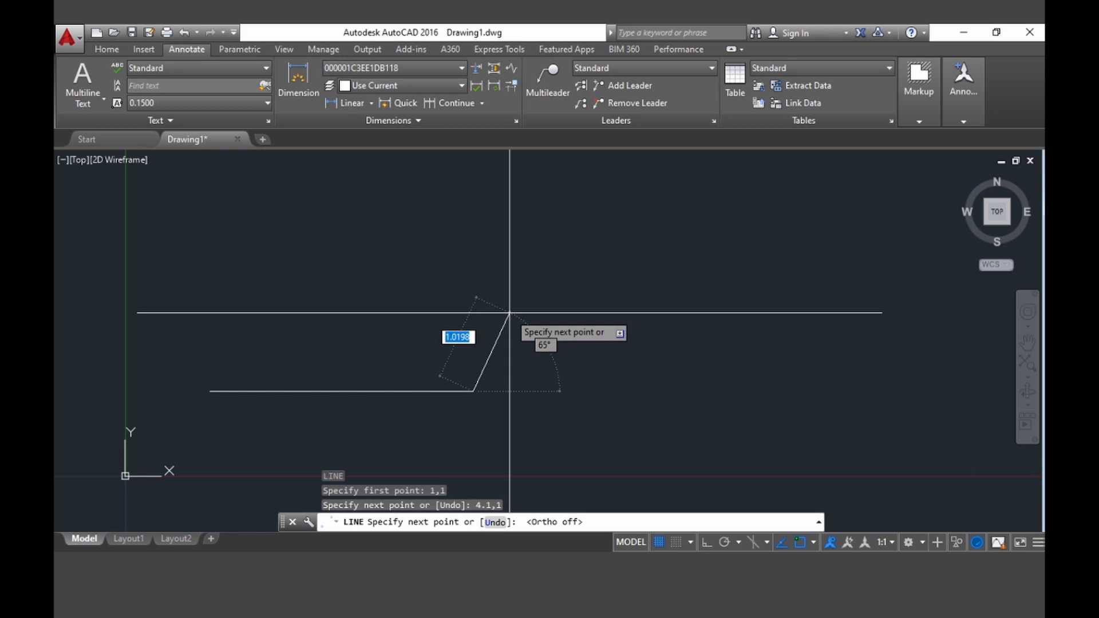
text(#)
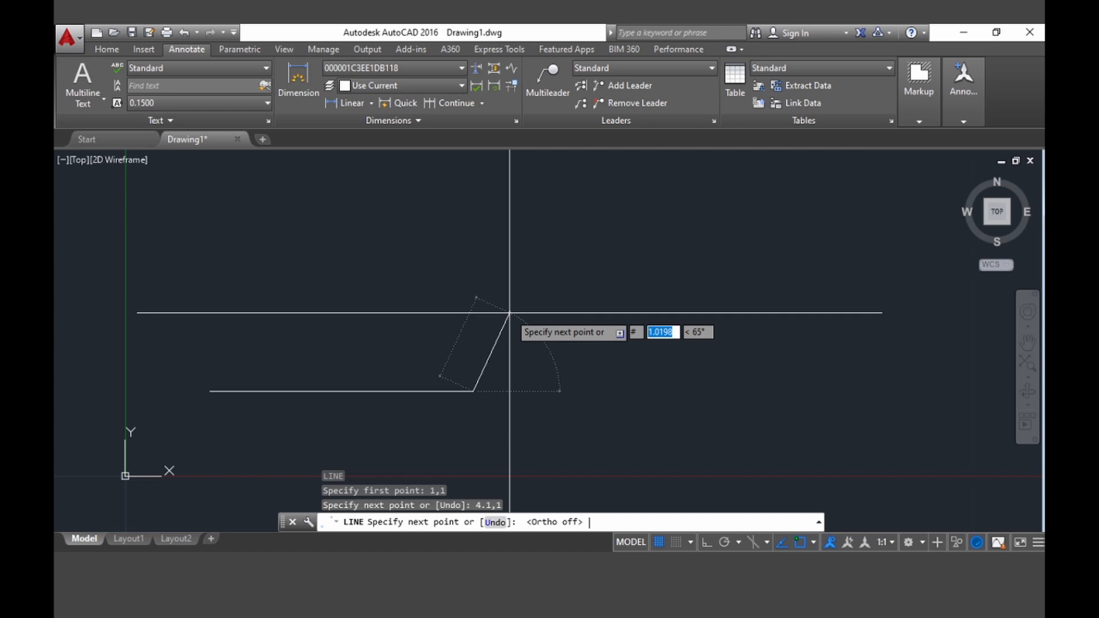
text(4.5)
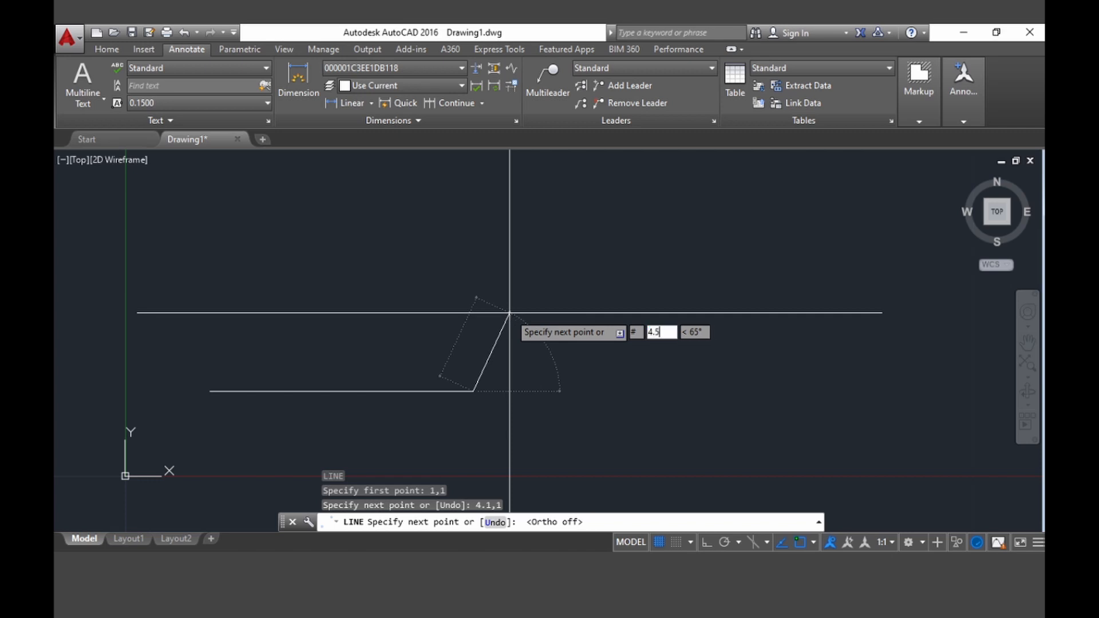
key(Tab)
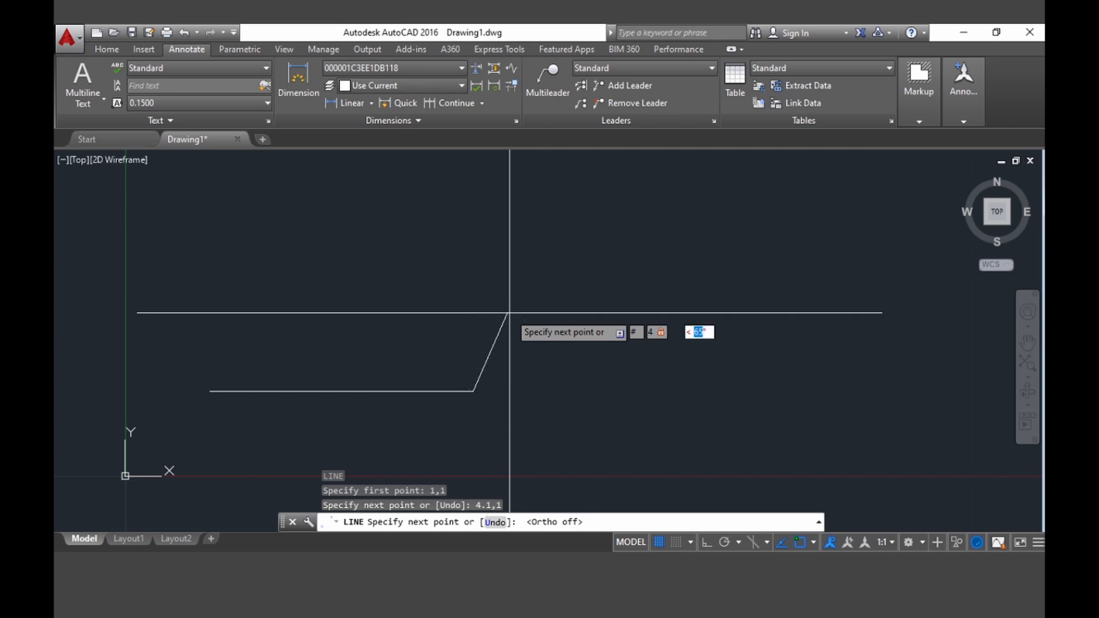
text(1.2)
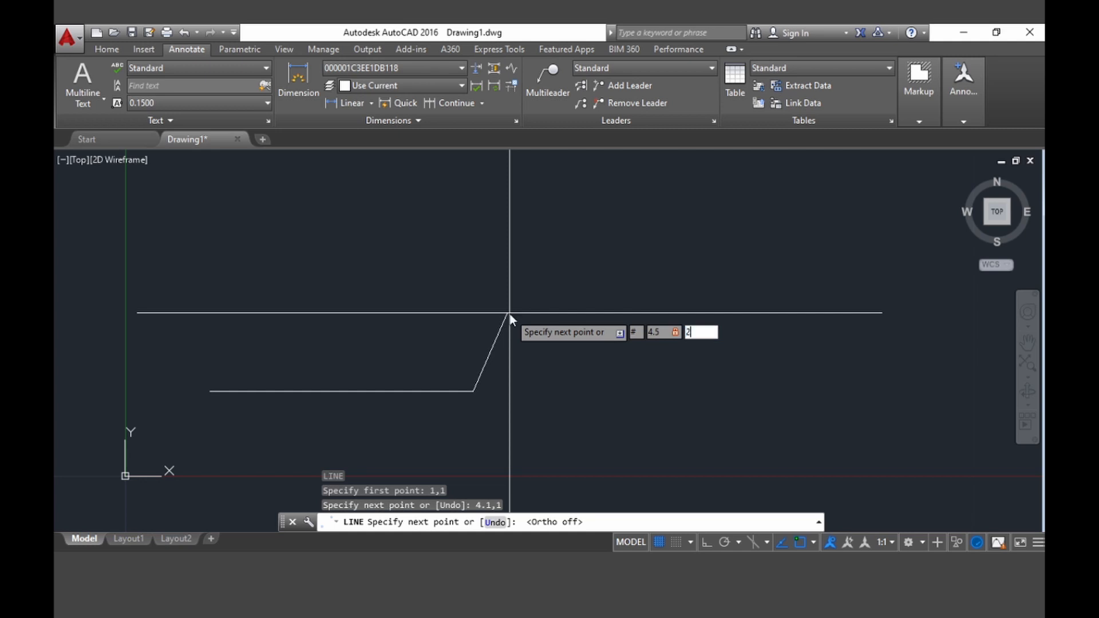
key(Return)
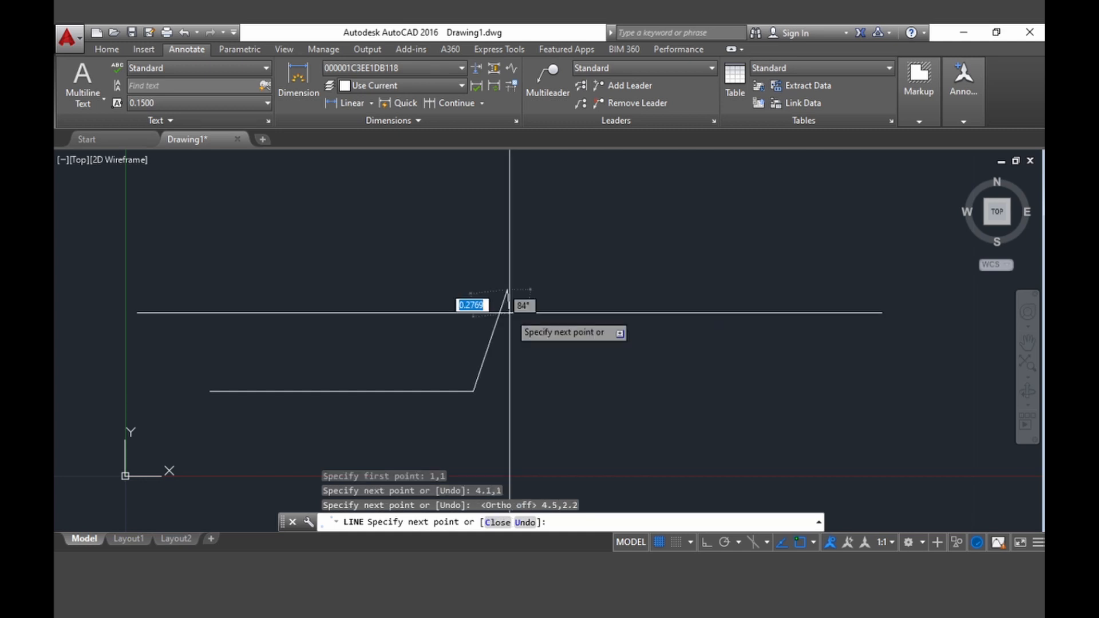
Step: Turn Ortho on and add a horizontal segment 2.3 units long to the right
key(F8)
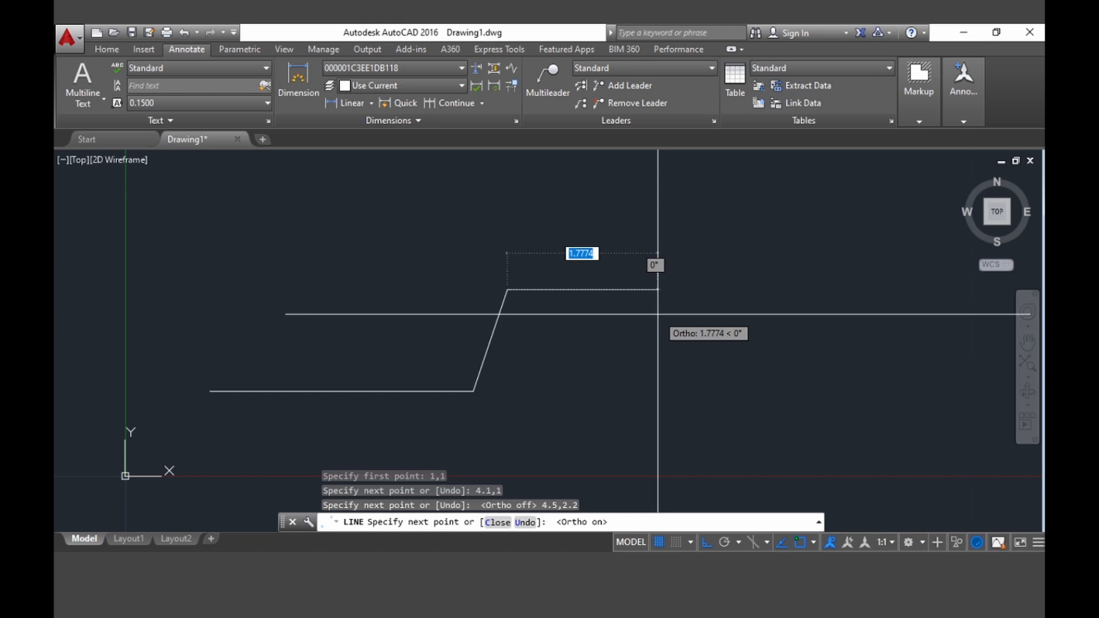
text(2.3)
key(Return)
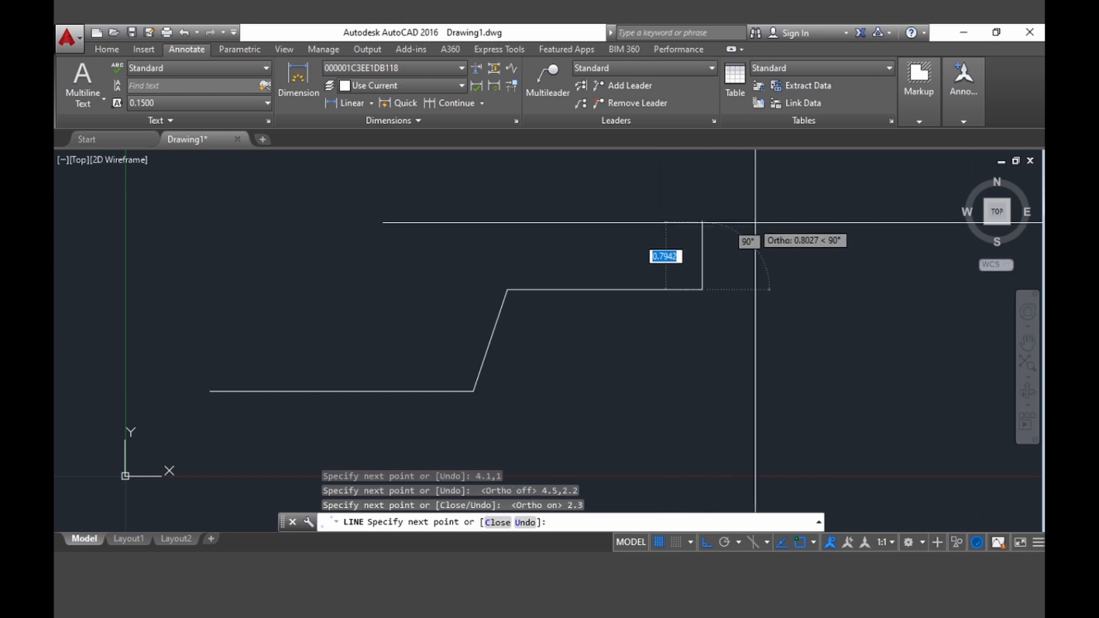
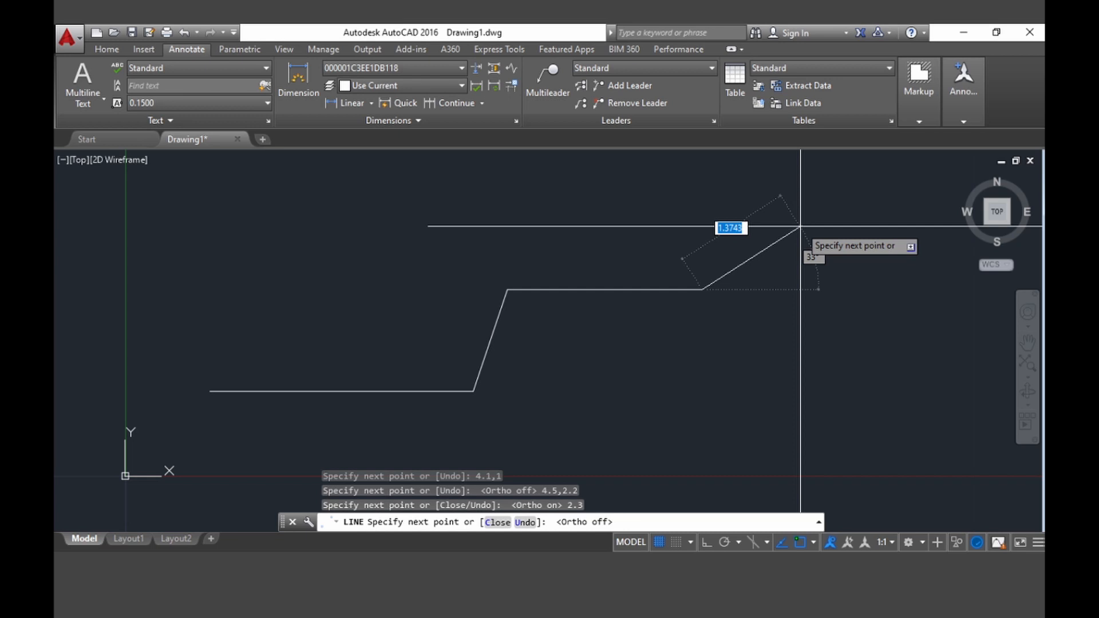
Step: With Ortho off, add a sloped segment 1.4 units long at an angle of 30°
text(1.4)
key(Tab)
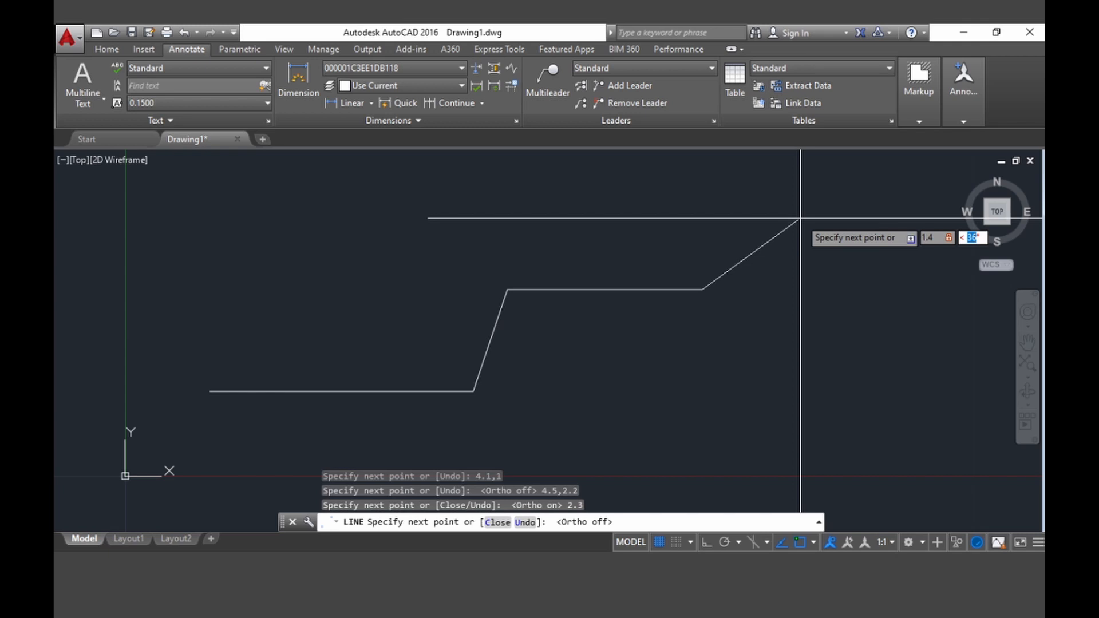
text(30)
key(Return)
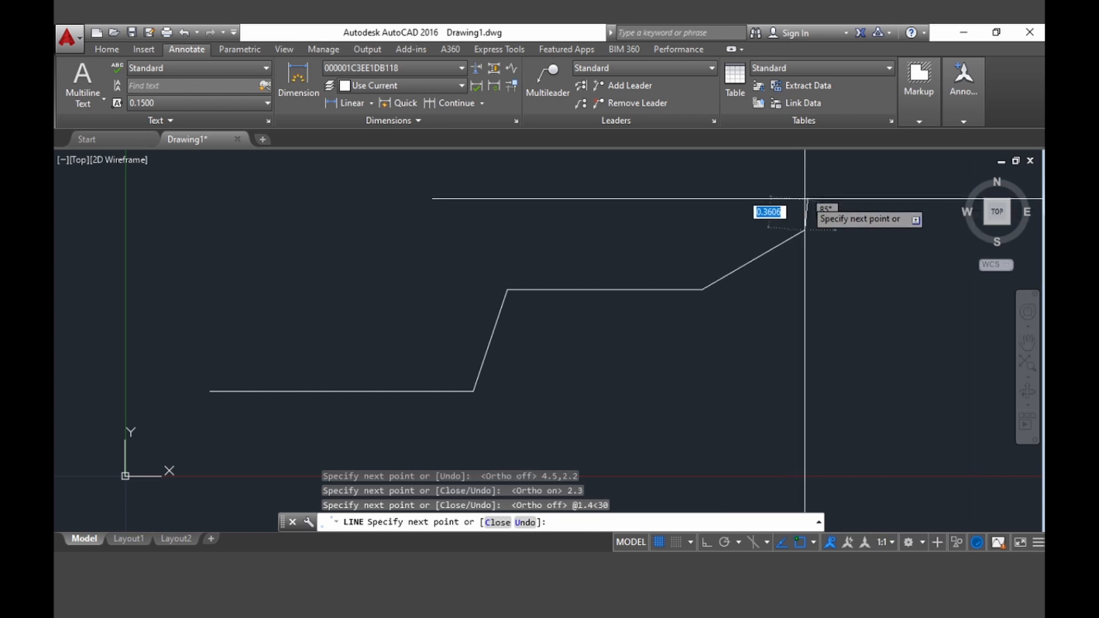
Step: Try a 2.1-unit upward segment with Ortho off from the end of the 30° segment, and undo it
middle_drag(798, 198, 796, 380)
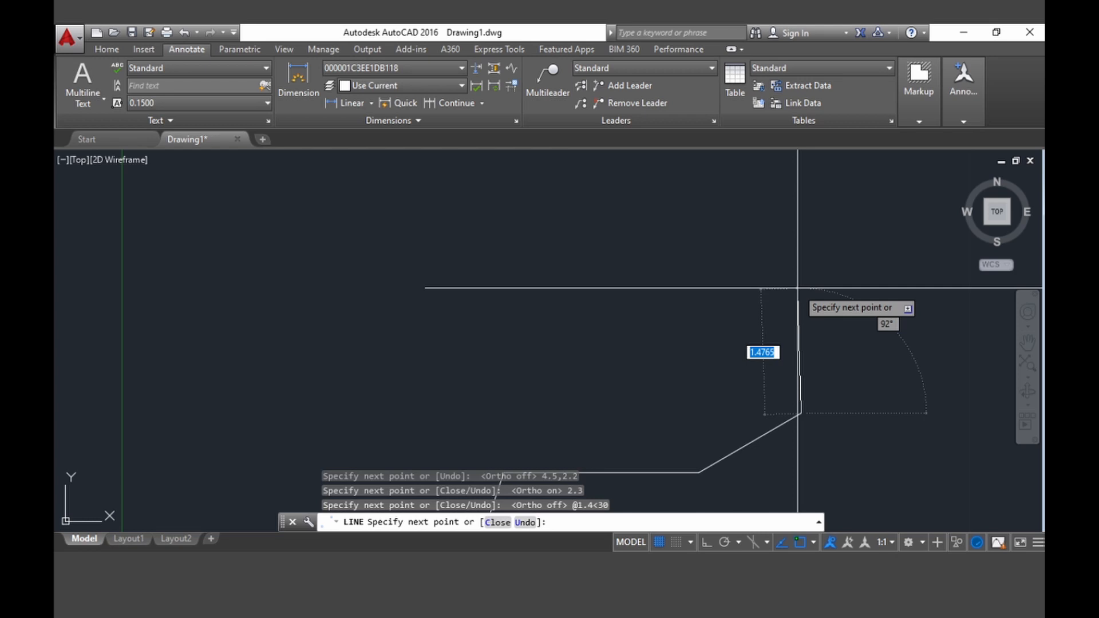
text(2.1)
key(Return)
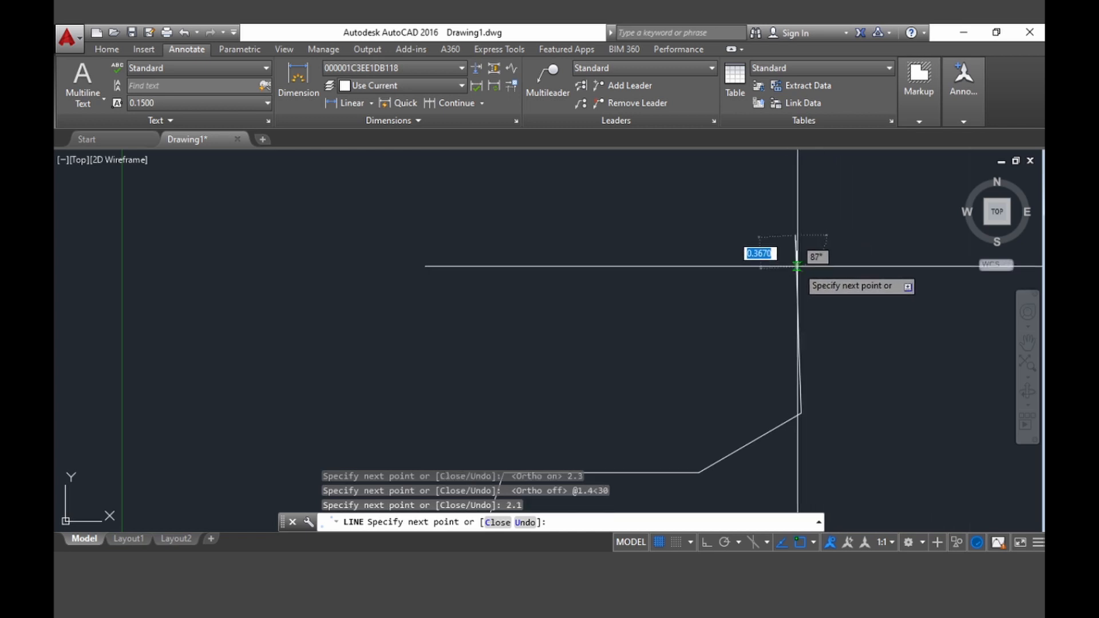
key(ctrl+z)
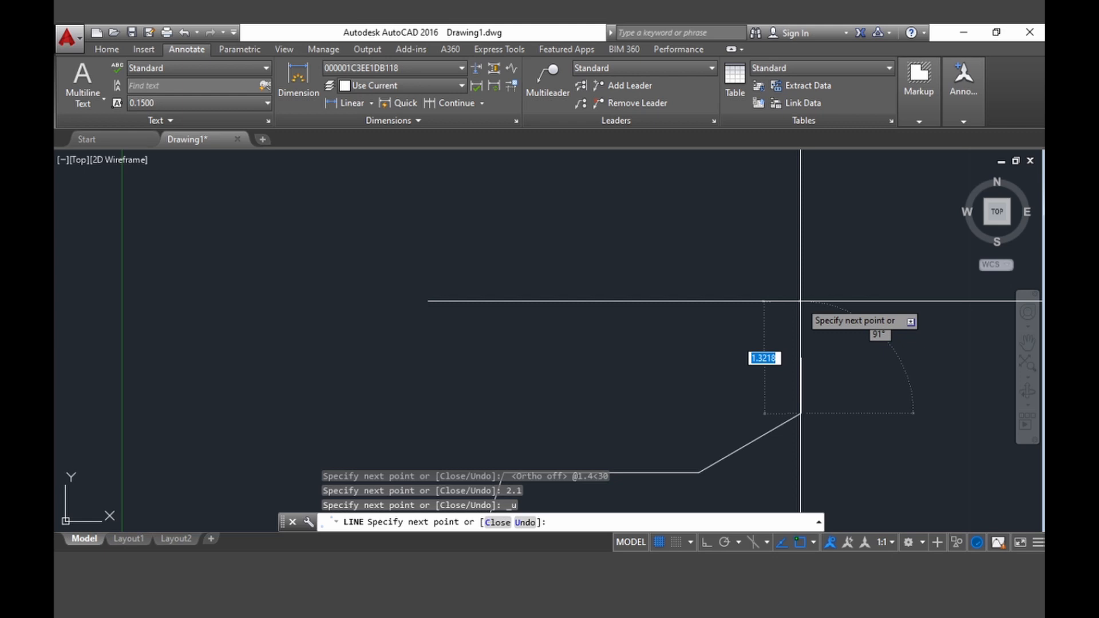
Step: Turn Ortho on and add a vertical segment 2.1 units upward from the end of the 30° segment
key(F8)
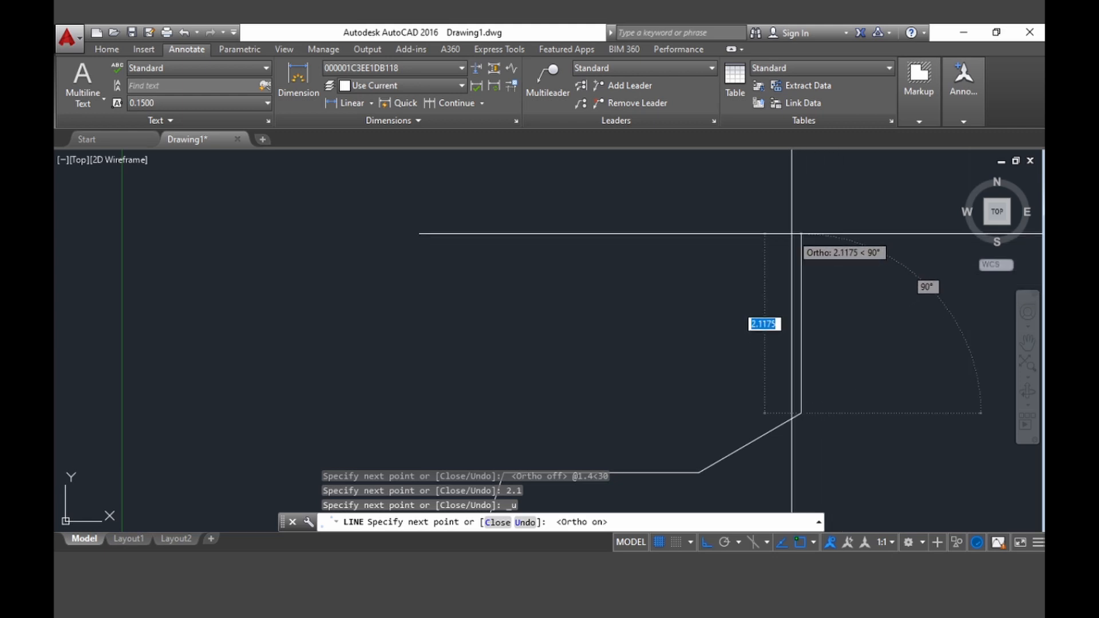
text(2.1)
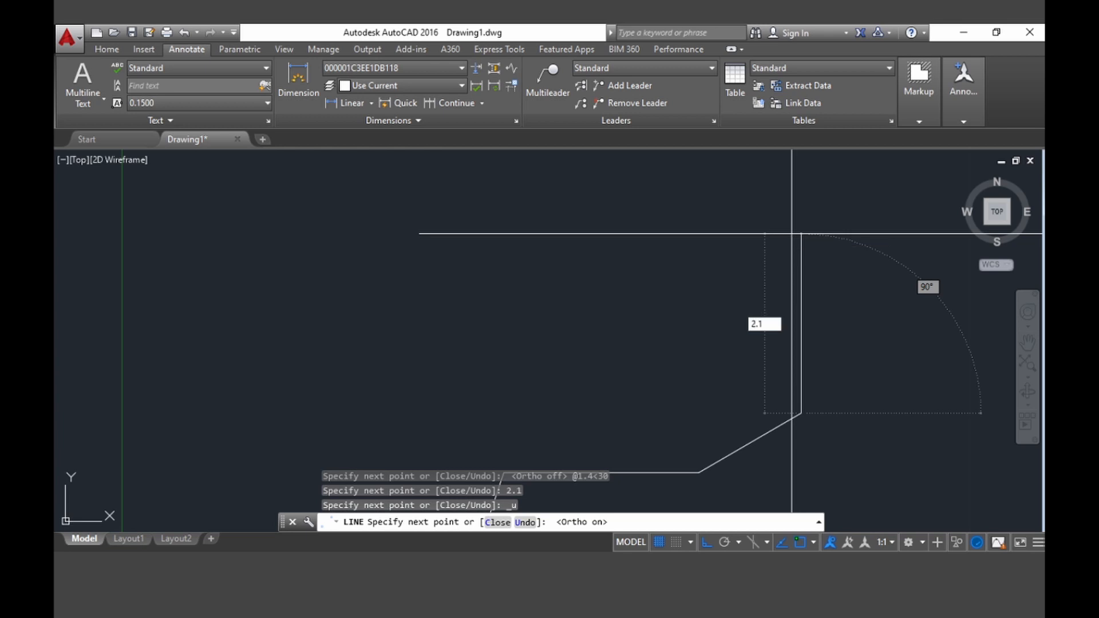
key(Return)
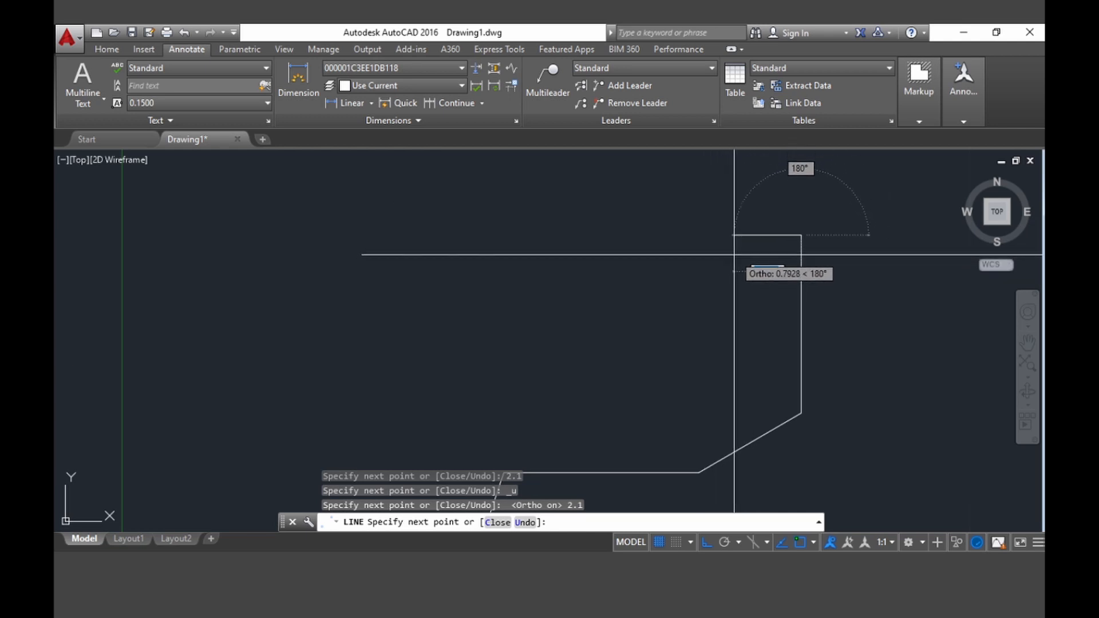
Step: Turn Ortho off and add a sloped segment 1.6 units long at 120° from the top of the vertical segment
key(F8)
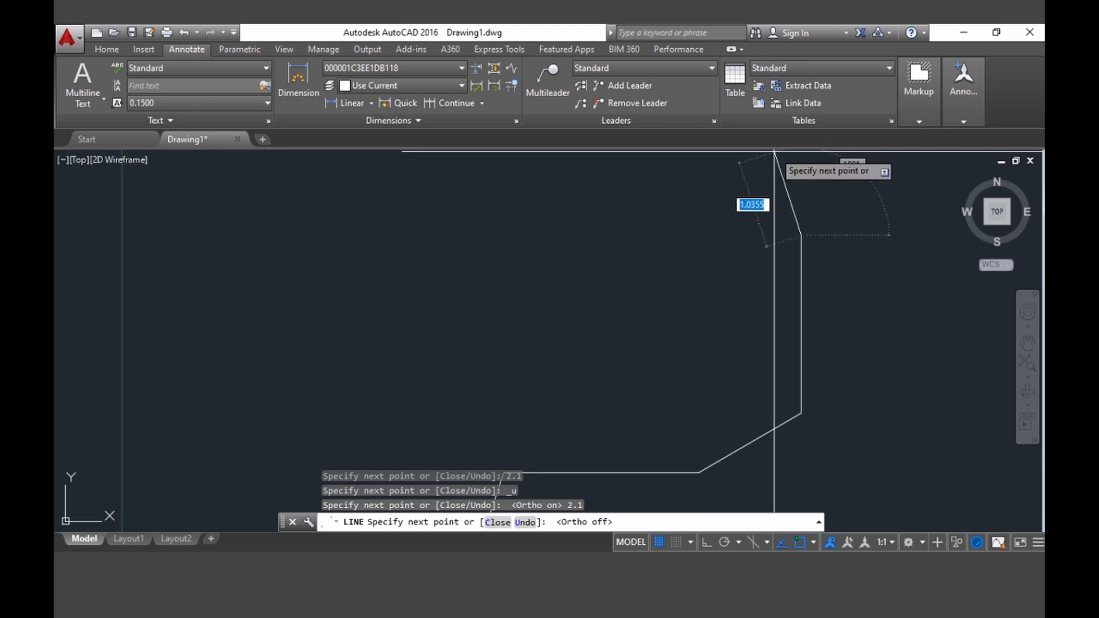
middle_drag(765, 159, 742, 256)
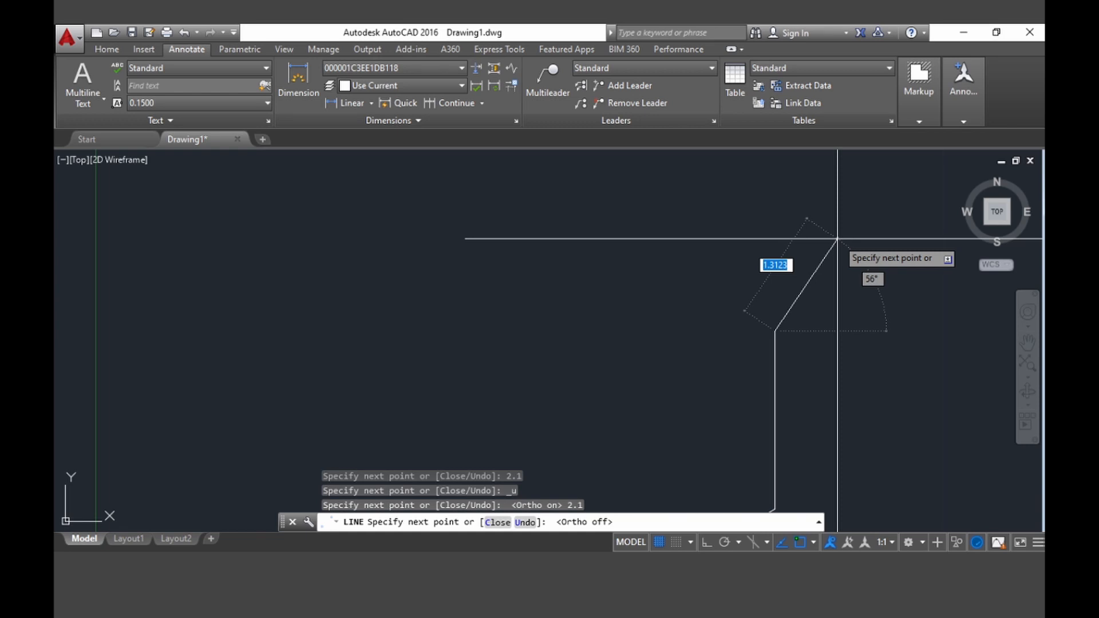
text(1.6)
key(Tab)
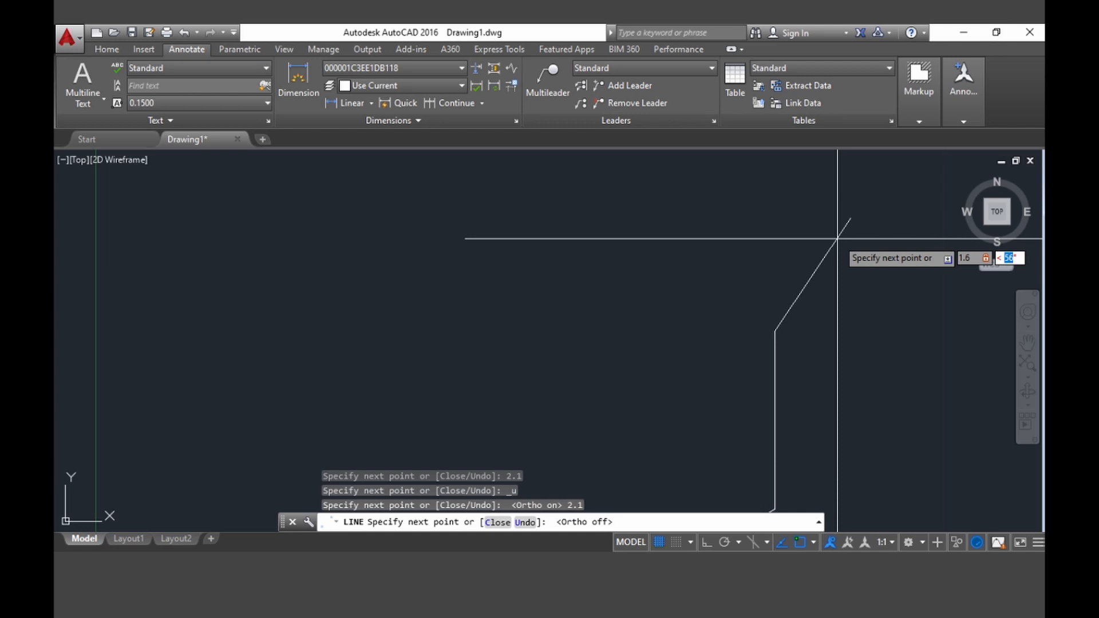
text(120)
key(Return)
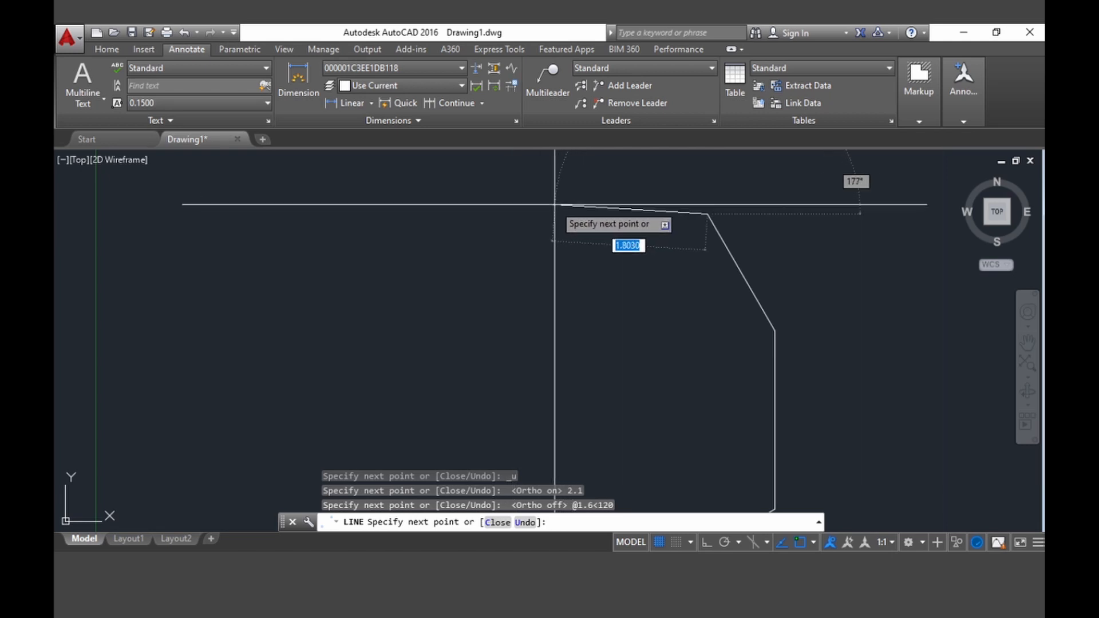
Step: With Ortho on, add a horizontal segment 1.3 units leftward from the end of the 120° segment and a vertical segment 1.4 units downward
key(F8)
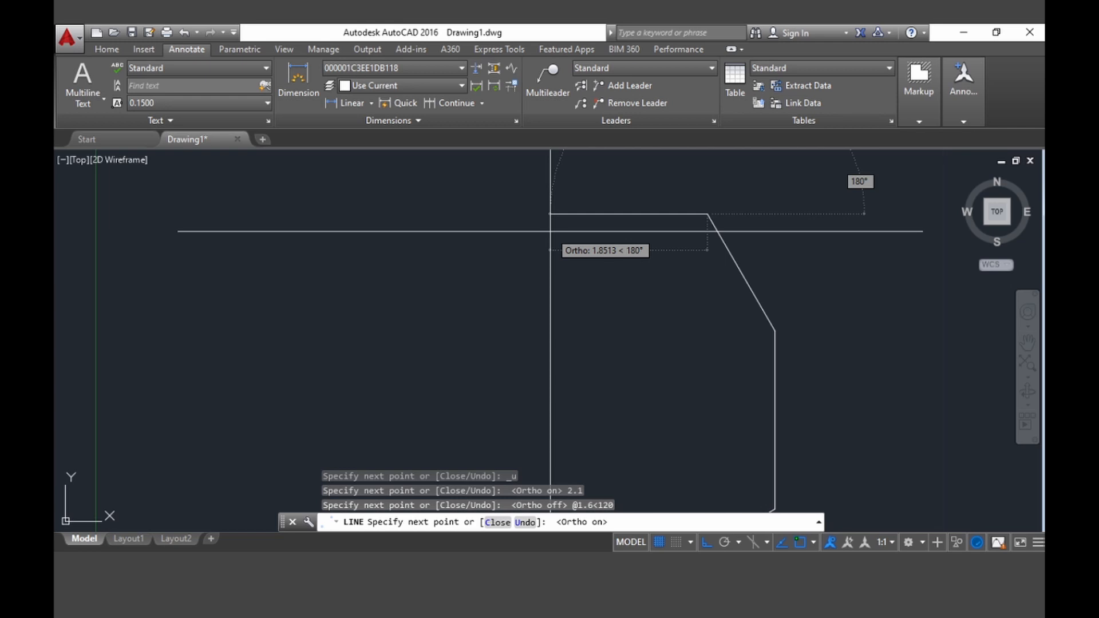
text(1.3)
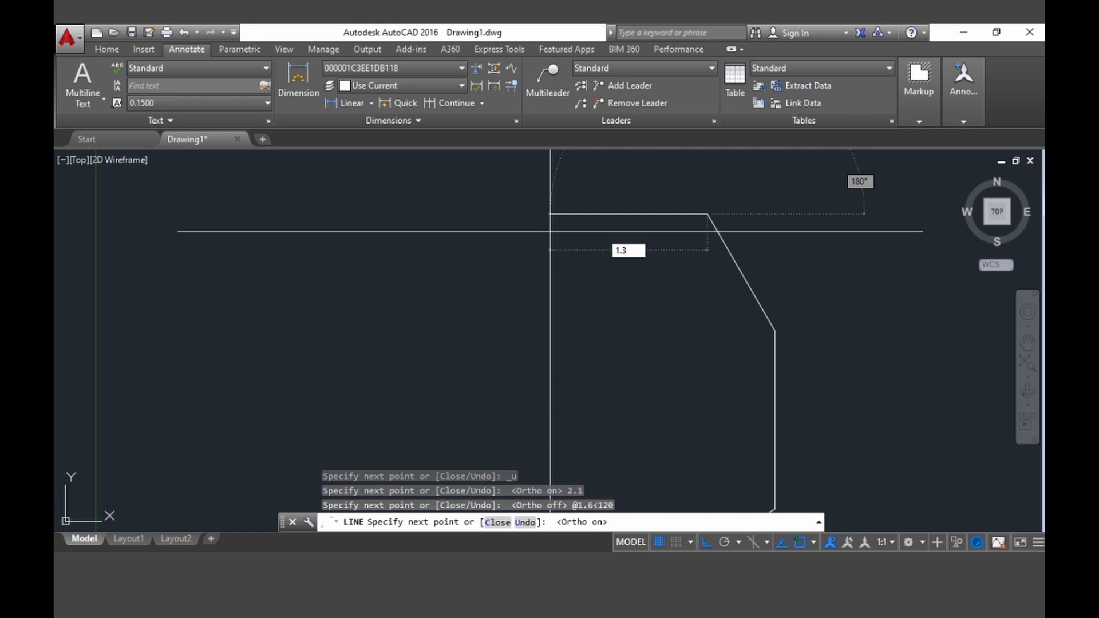
key(Return)
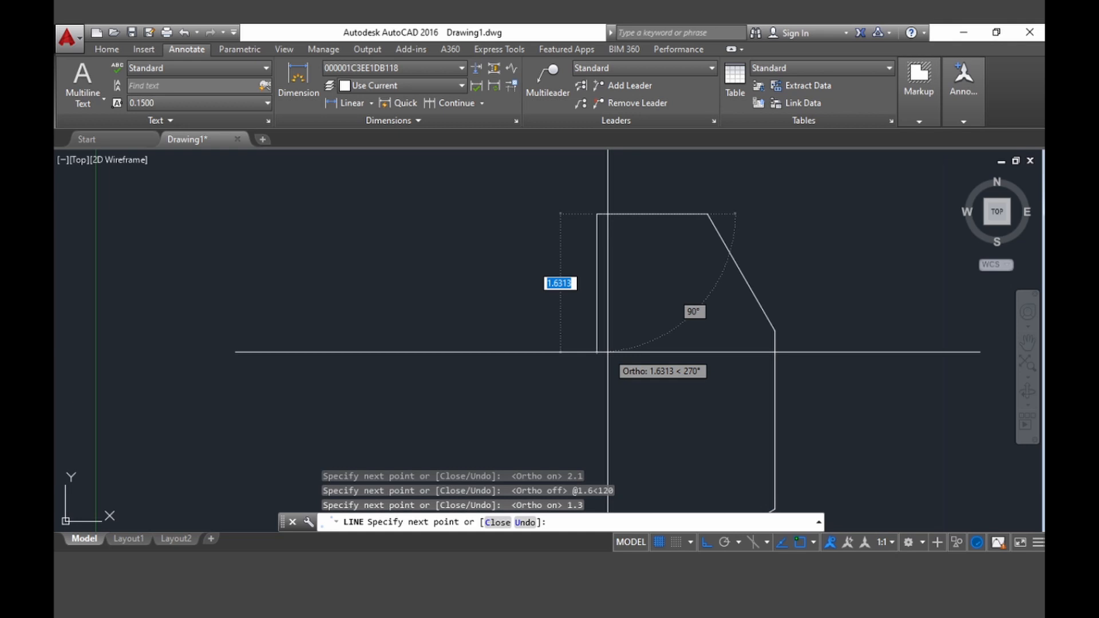
text(1.4)
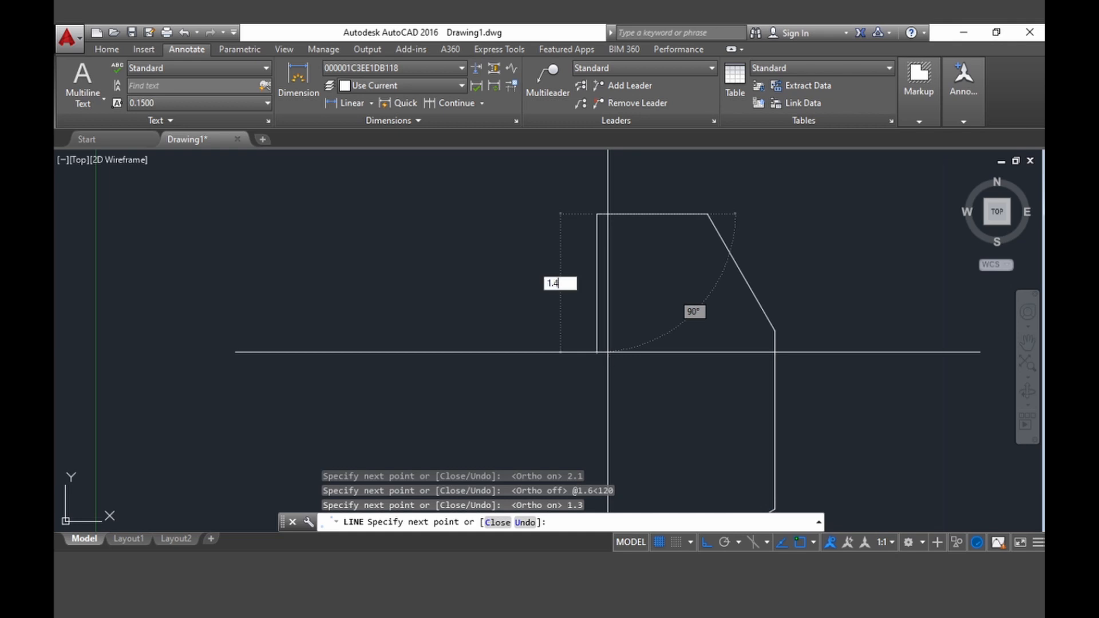
key(Return)
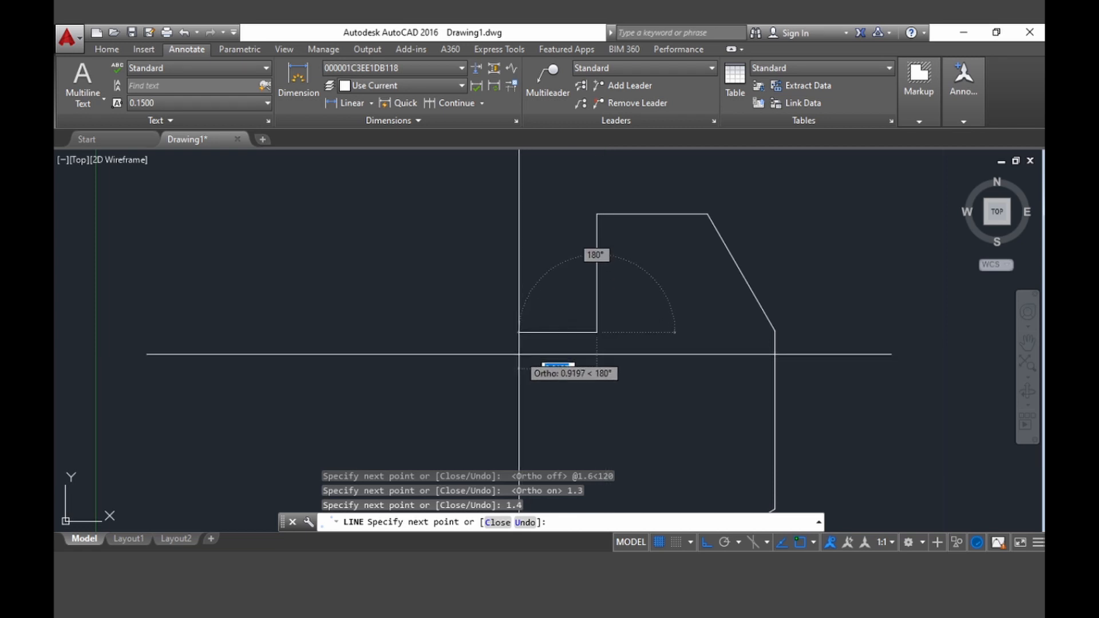
Step: Turn Ortho off and add a sloped segment 2.2 units long at 135° from the lower end of the 1.4-unit vertical segment
key(F8)
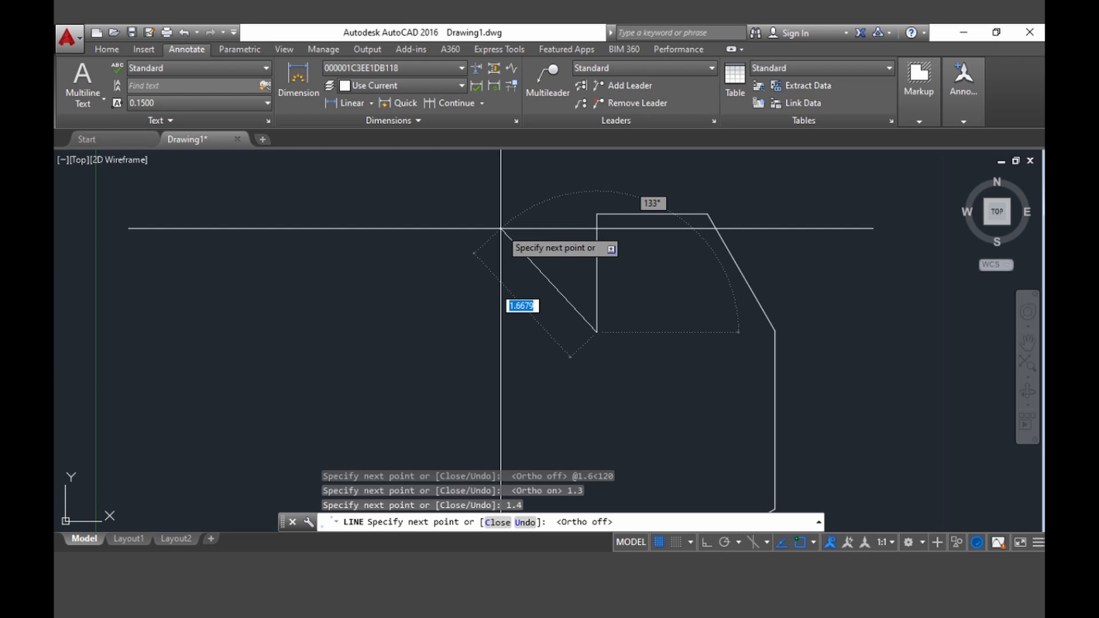
text(1)
key(BackSpace)
text(2.2)
key(Tab)
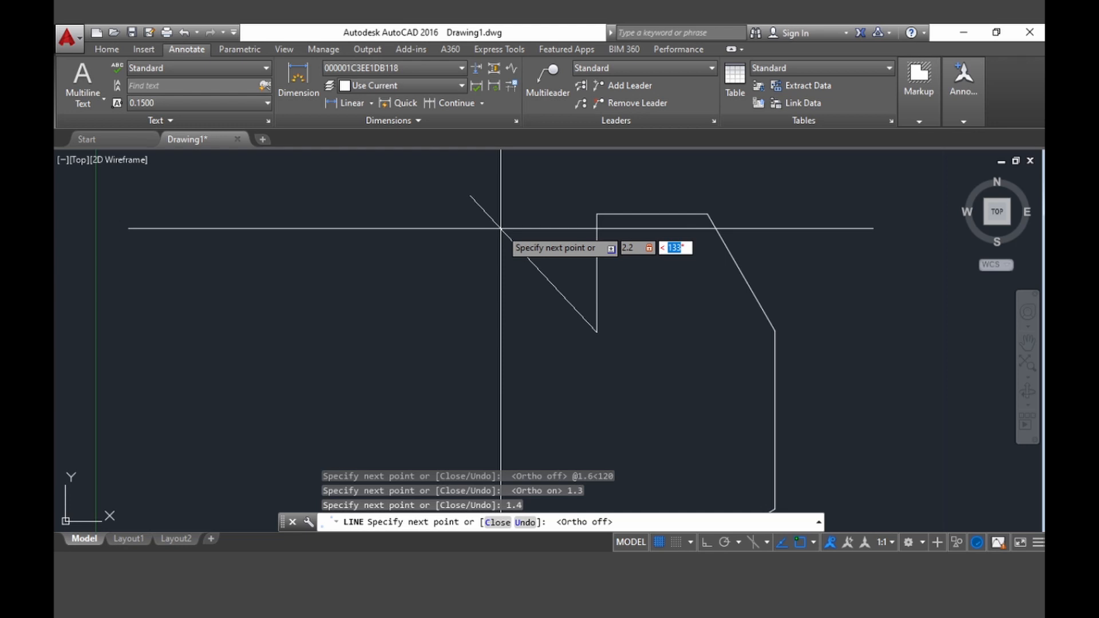
key(BackSpace)
text(135)
key(Return)
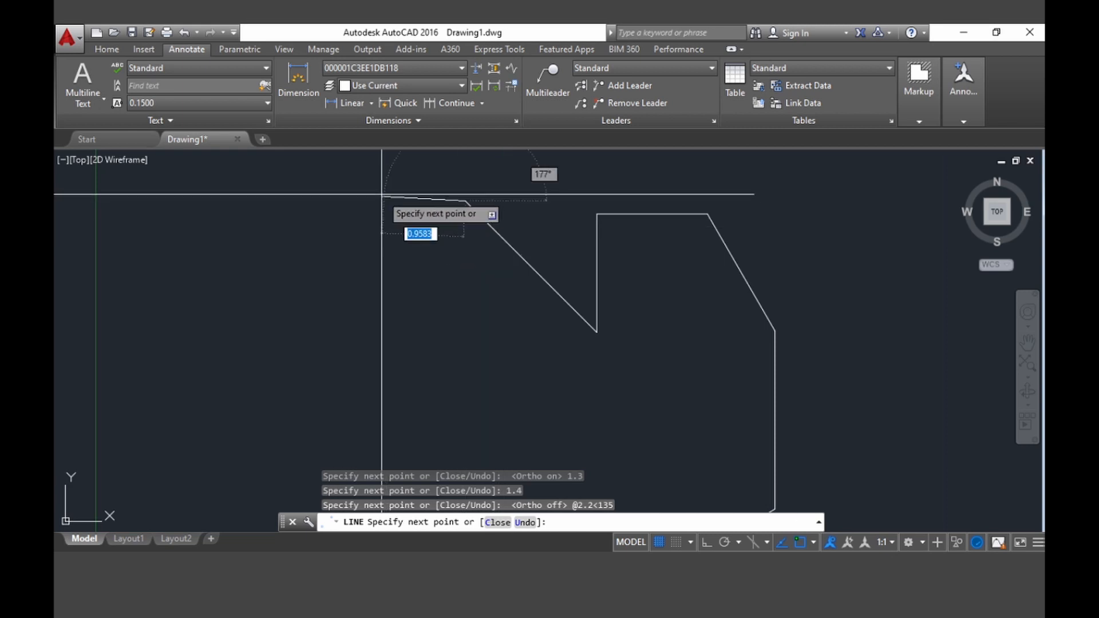
Step: Turn Ortho on and add a horizontal segment 1 unit leftward from the end of the 135° segment
key(F8)
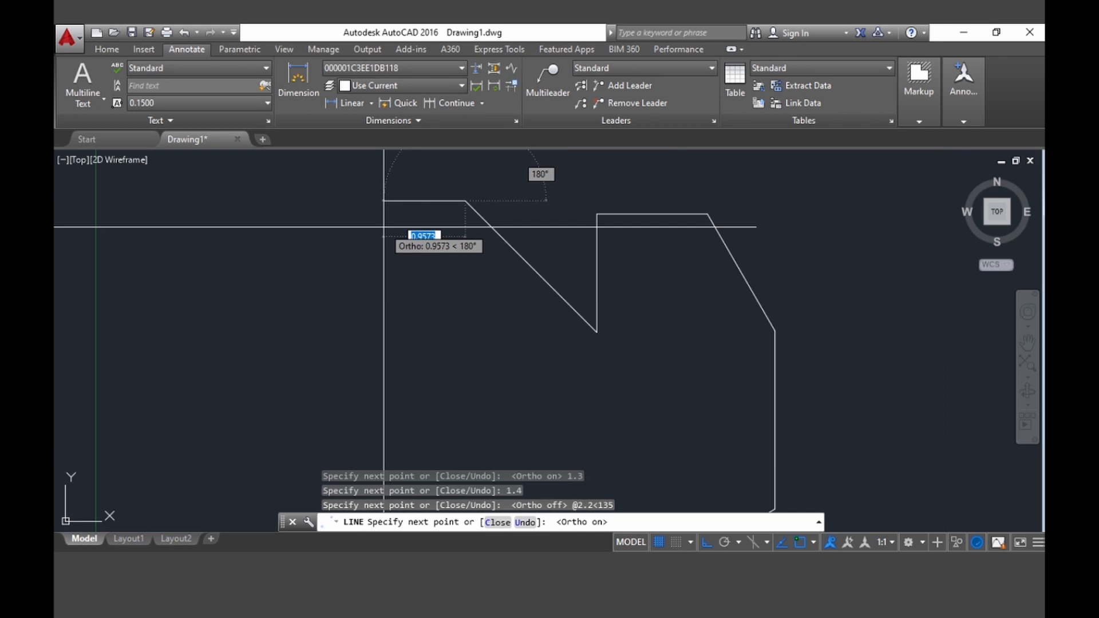
text(1)
key(Return)
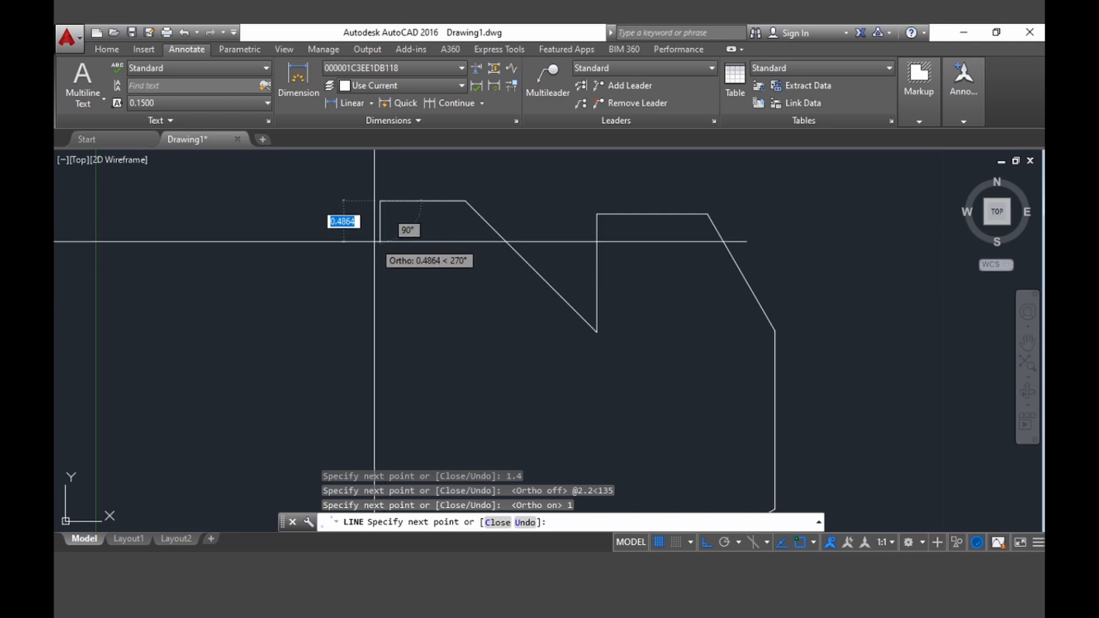
Step: Turn Ortho off and add a sloped segment 1.5 units long at an angle of 225°
key(F8)
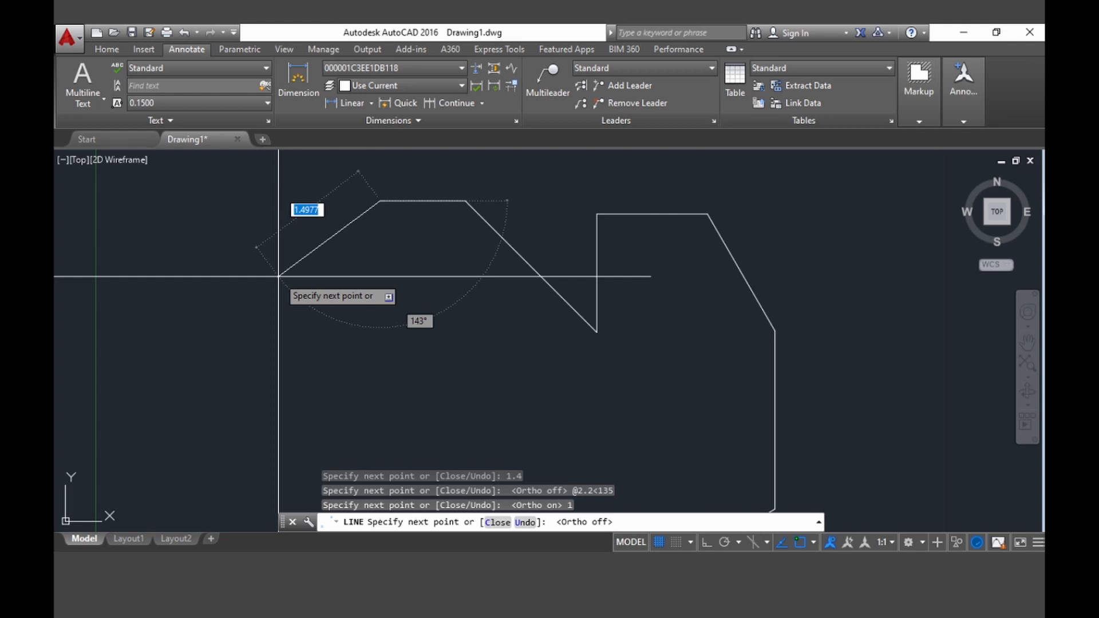
text(1.5)
key(Tab)
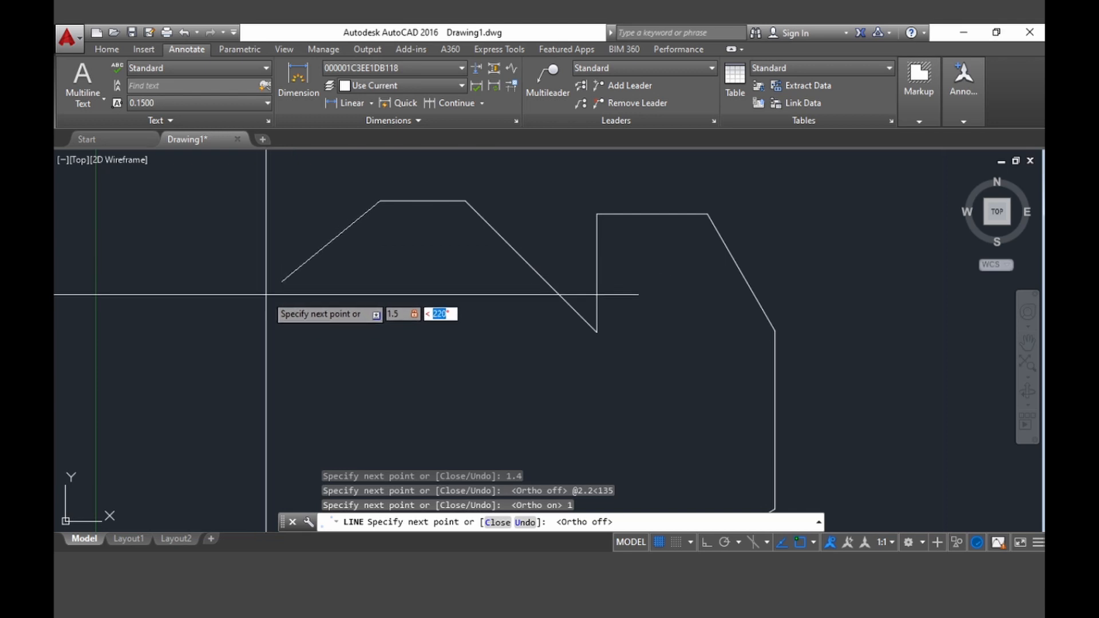
text(225)
key(Return)
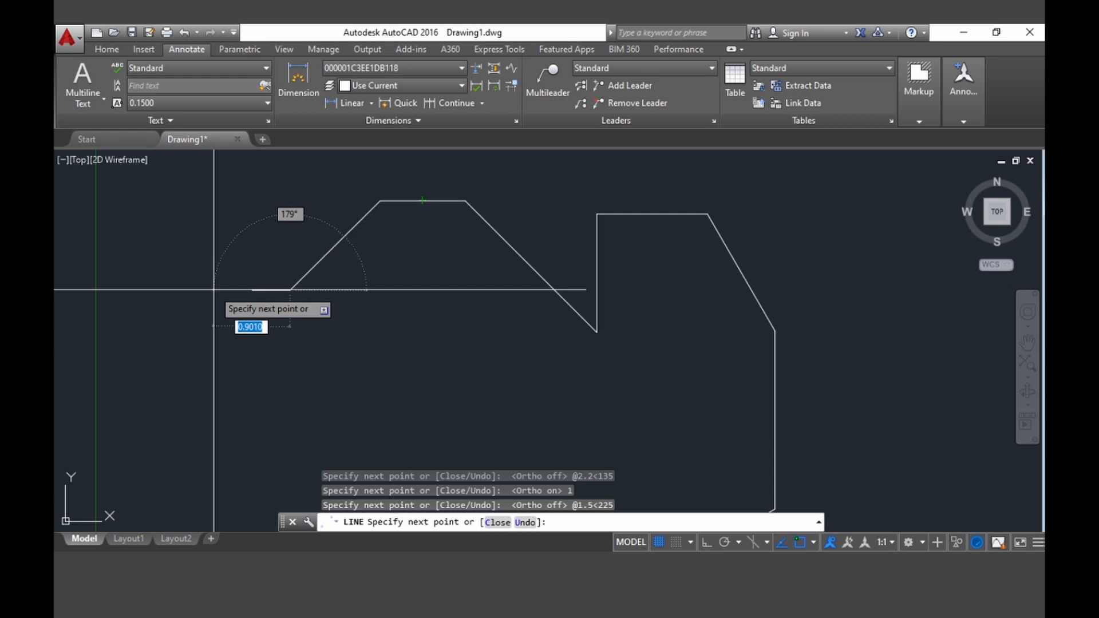
Step: With Ortho on, add a horizontal segment 1 unit leftward from the end of the 225° segment, and turn Ortho off again
key(F8)
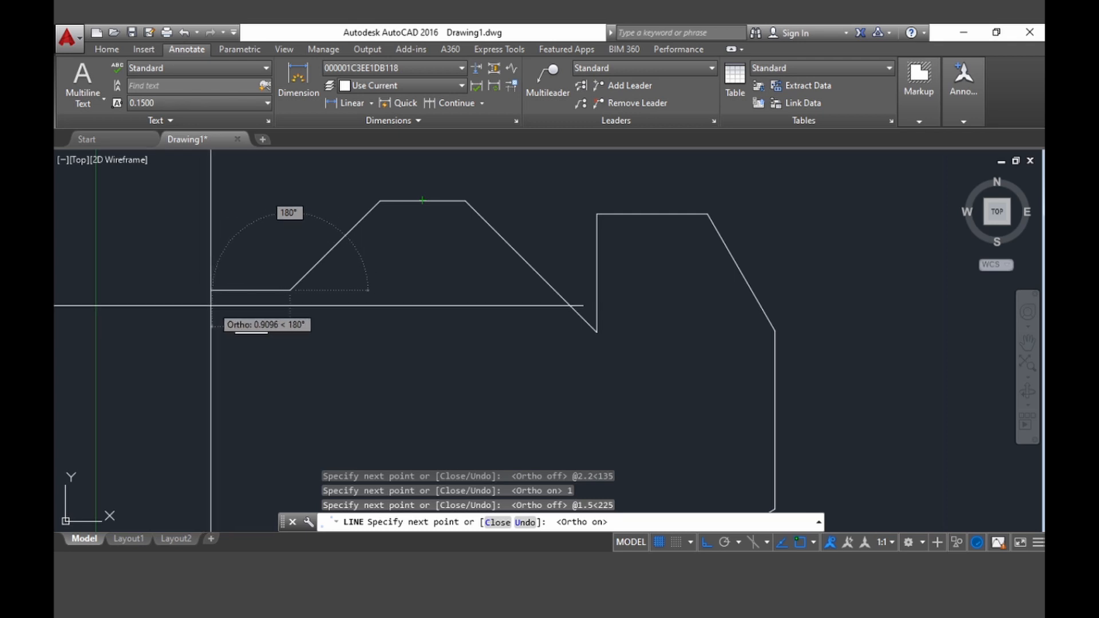
text(1)
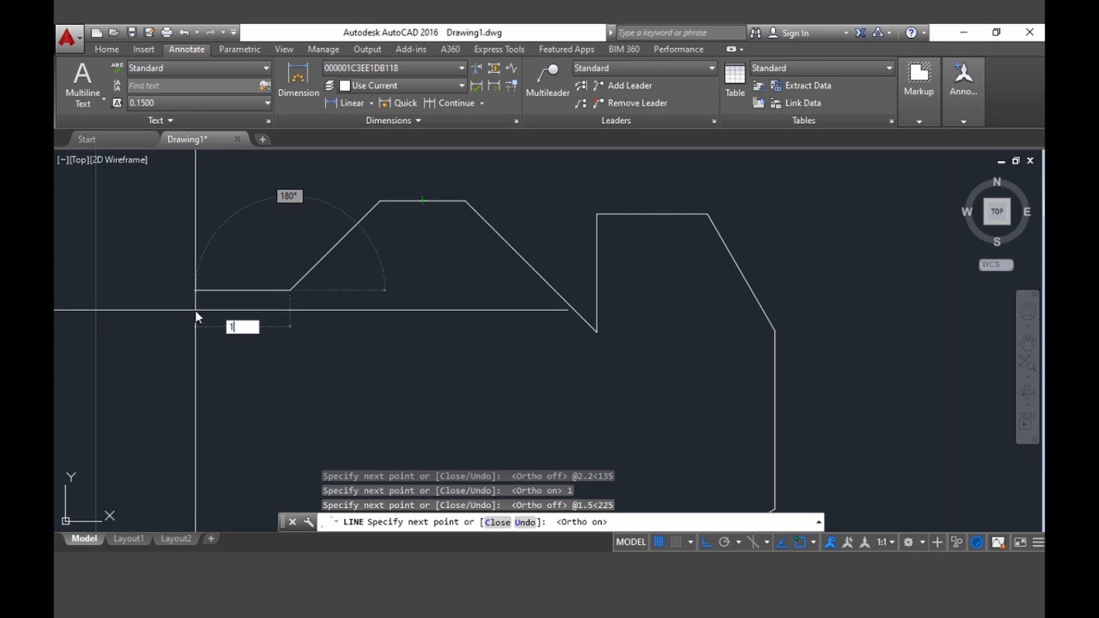
key(Return)
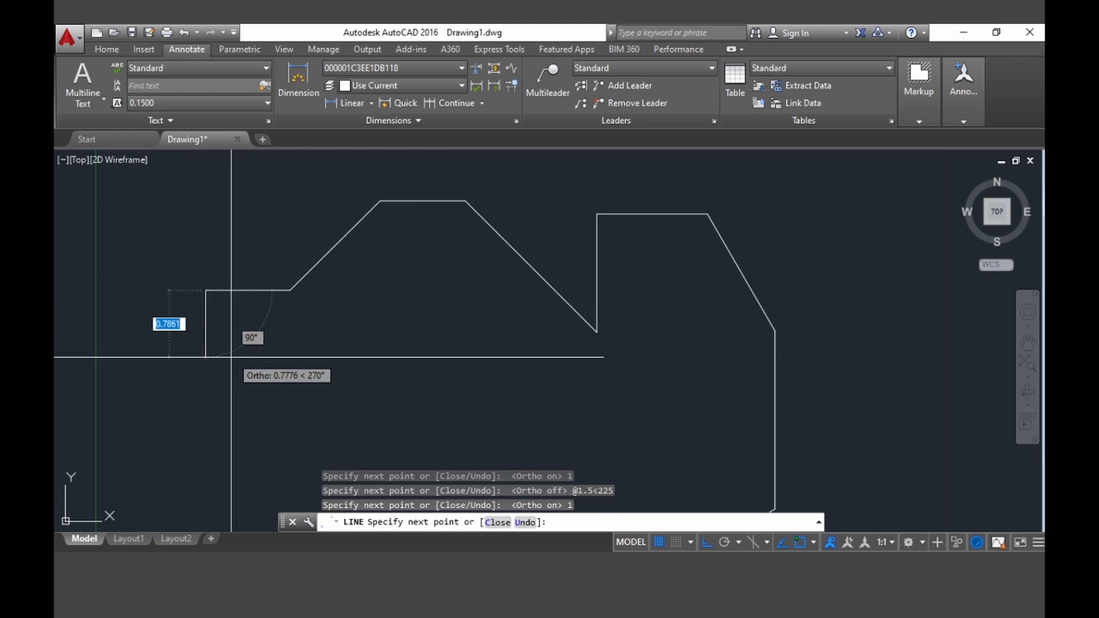
key(F8)
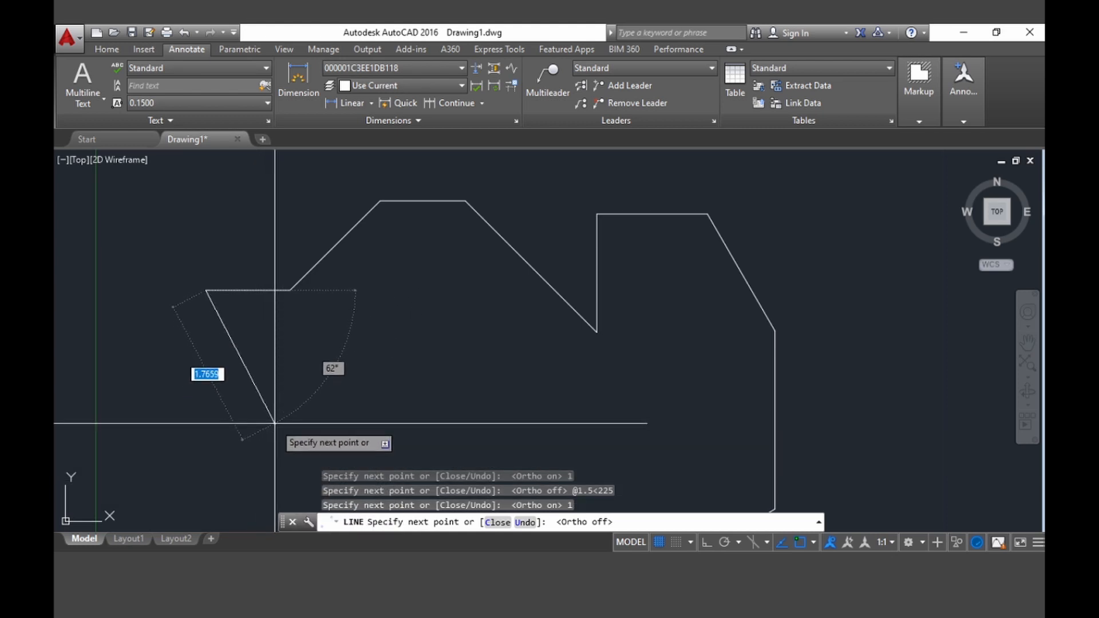
text(2.3)
key(Return)
key(Tab)
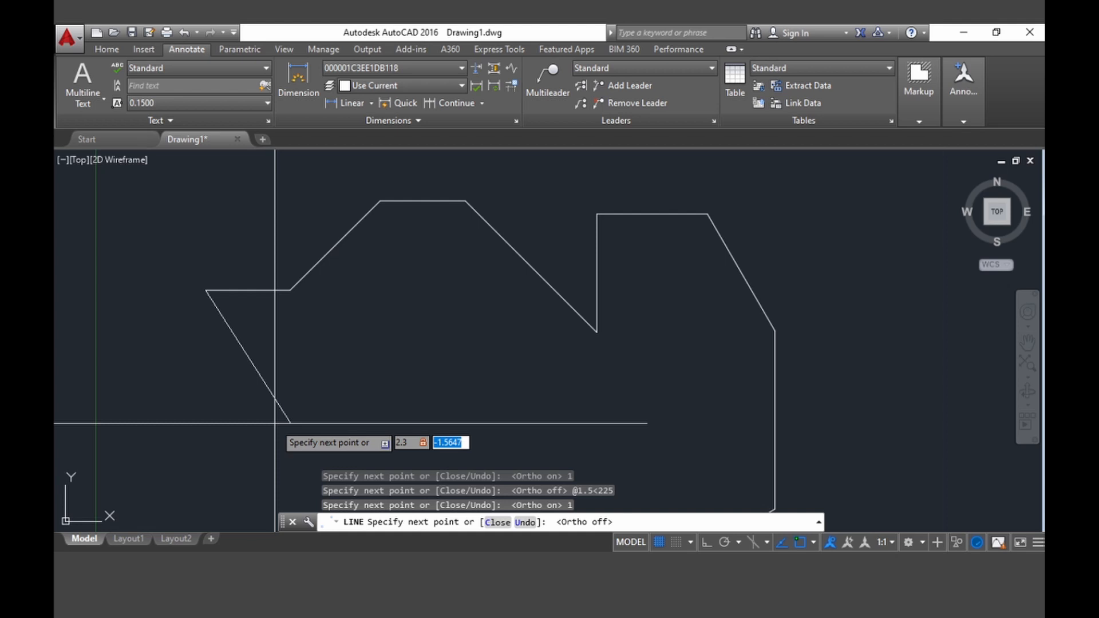
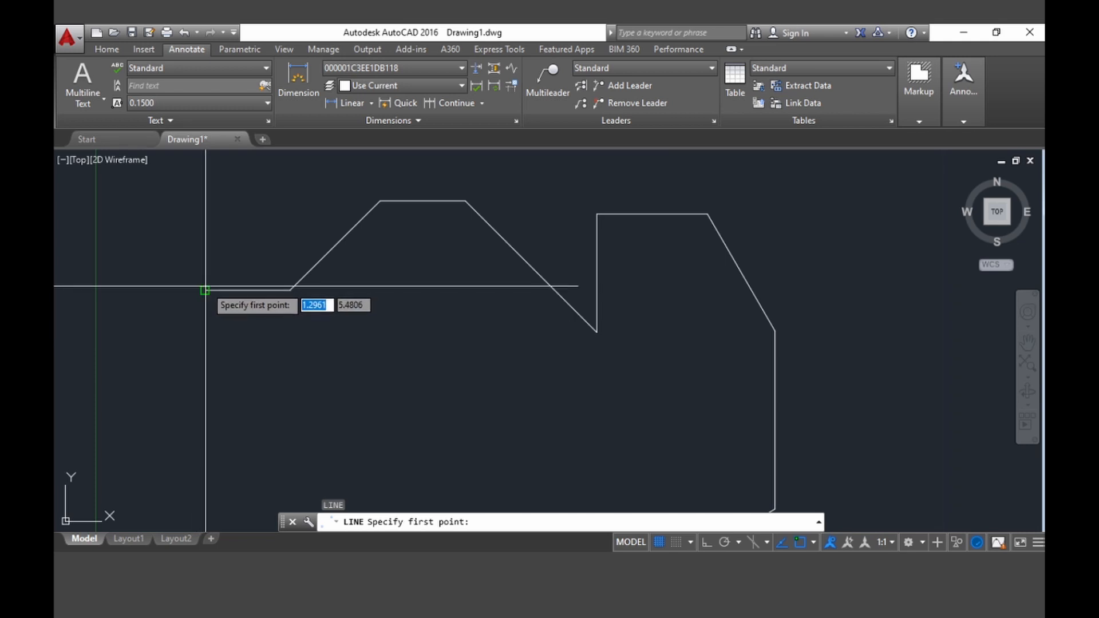
Step: Draw a line 2.3 units long at 300° from the outline's open upper-left end, and close the outline at its lower-left starting corner
click(205, 290)
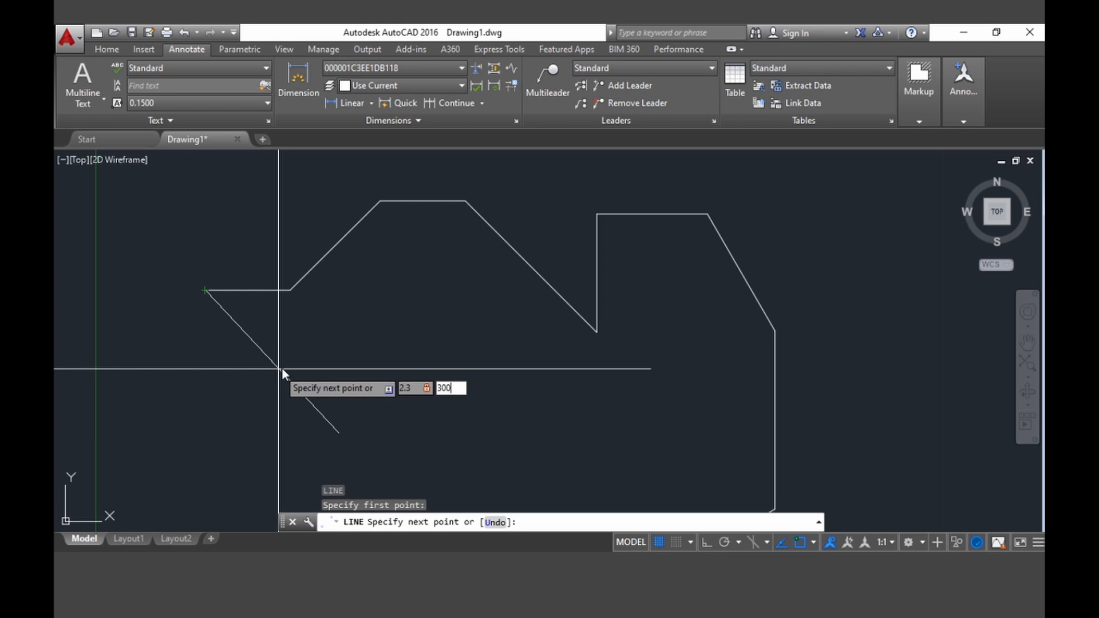
key(Return)
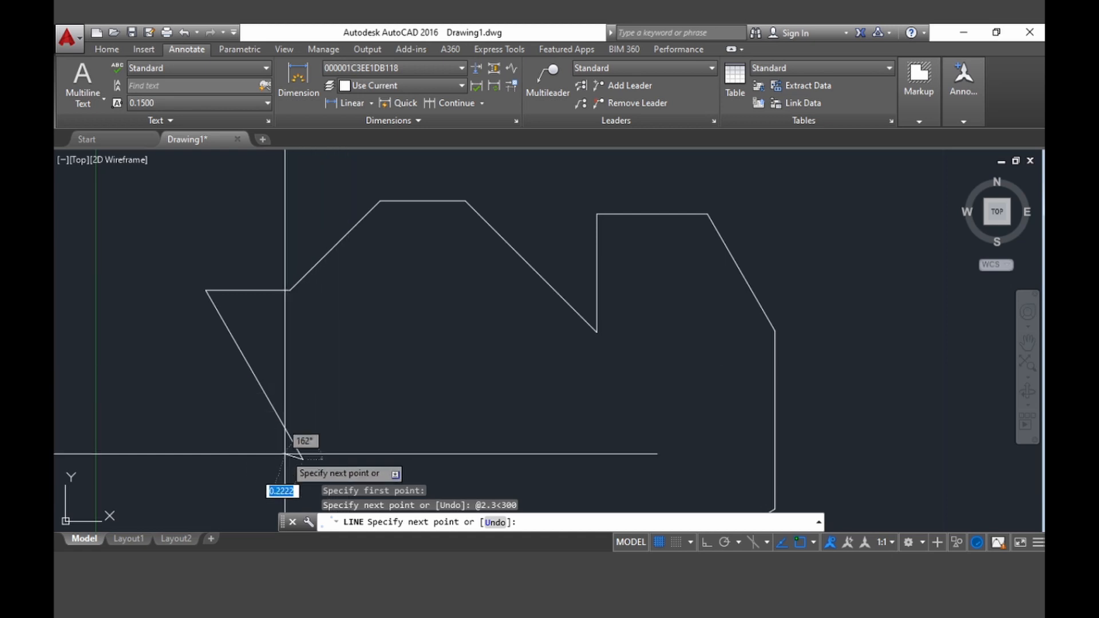
mouse_move(271, 449)
middle_down()
mouse_move(392, 224)
mouse_move(358, 243)
mouse_move(310, 238)
middle_up()
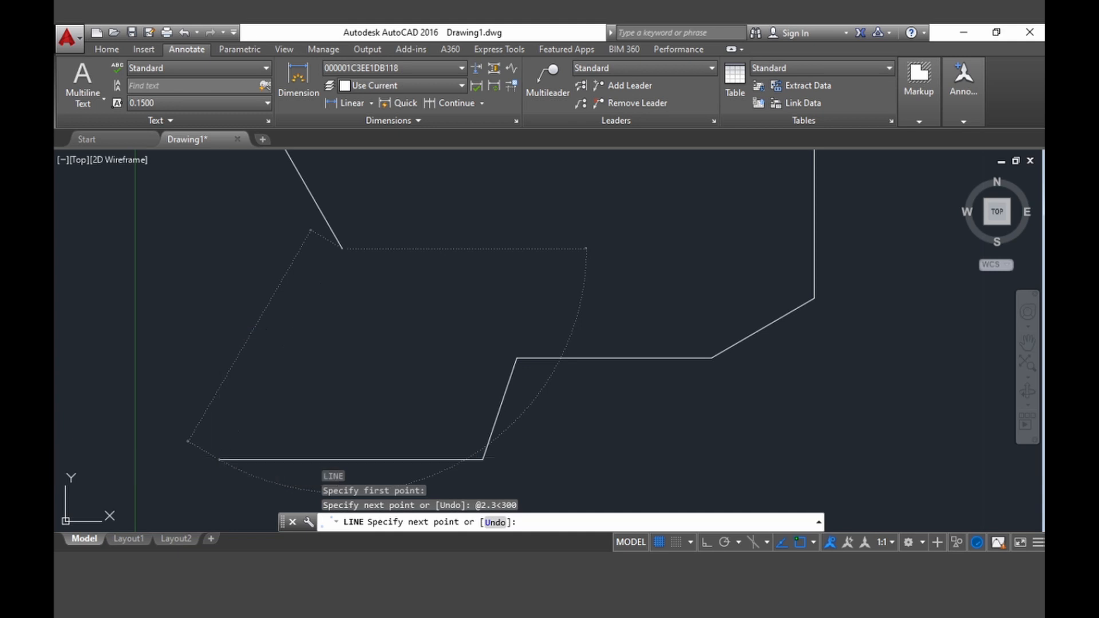
click(220, 459)
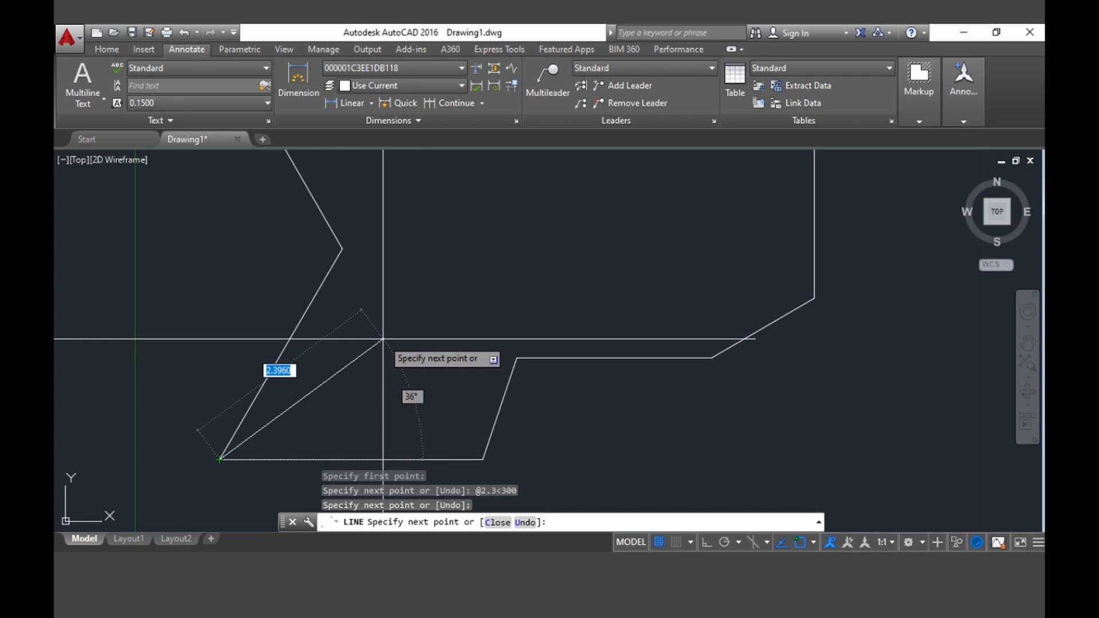
key(Escape)
Step: Use the DIM command to dimension the lower horizontal segment that ends at the 30° segment, placing the dimension line just below it
scroll(436, 358, down, 2)
scroll(488, 288, up, 2)
scroll(488, 288, down, 2)
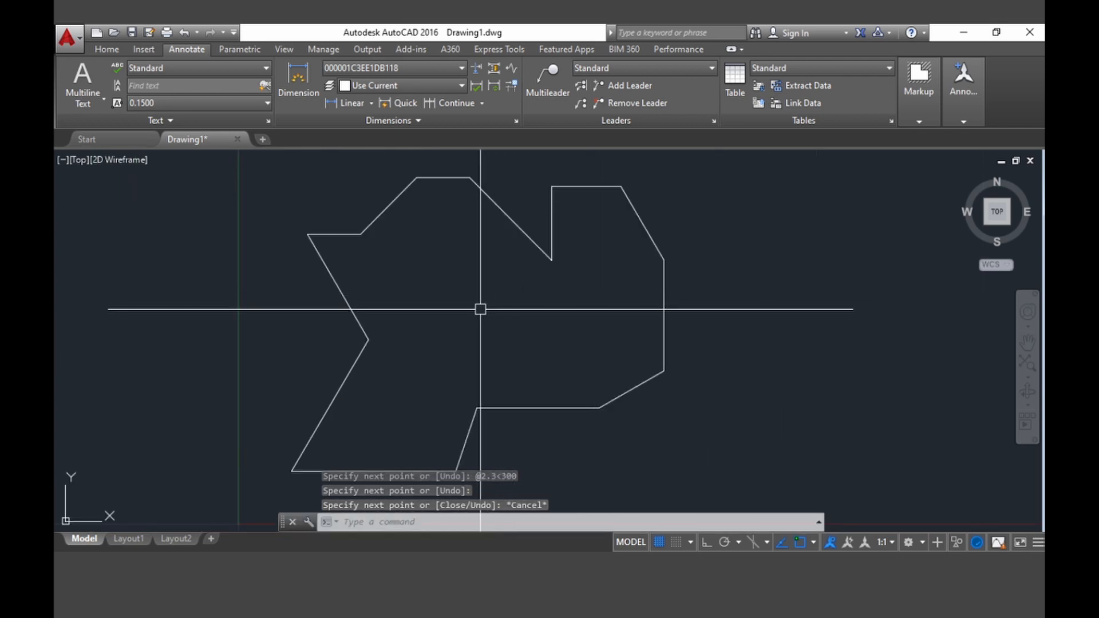
mouse_move(476, 299)
middle_down()
mouse_move(503, 297)
mouse_move(471, 283)
mouse_move(443, 302)
middle_up()
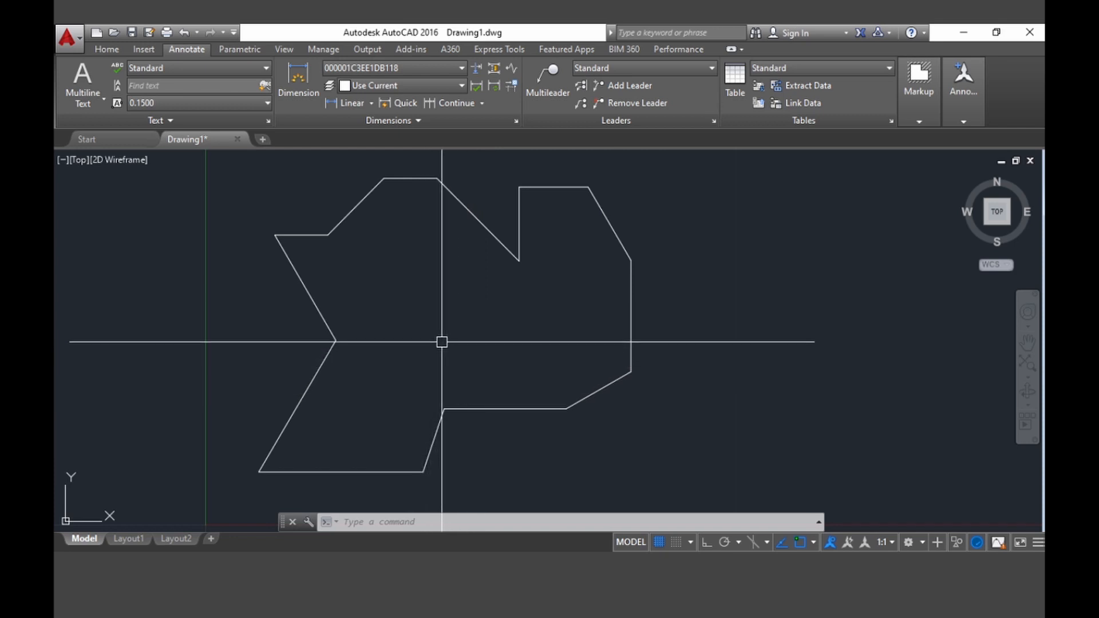
mouse_move(456, 321)
middle_down()
mouse_move(469, 294)
mouse_move(444, 323)
middle_up()
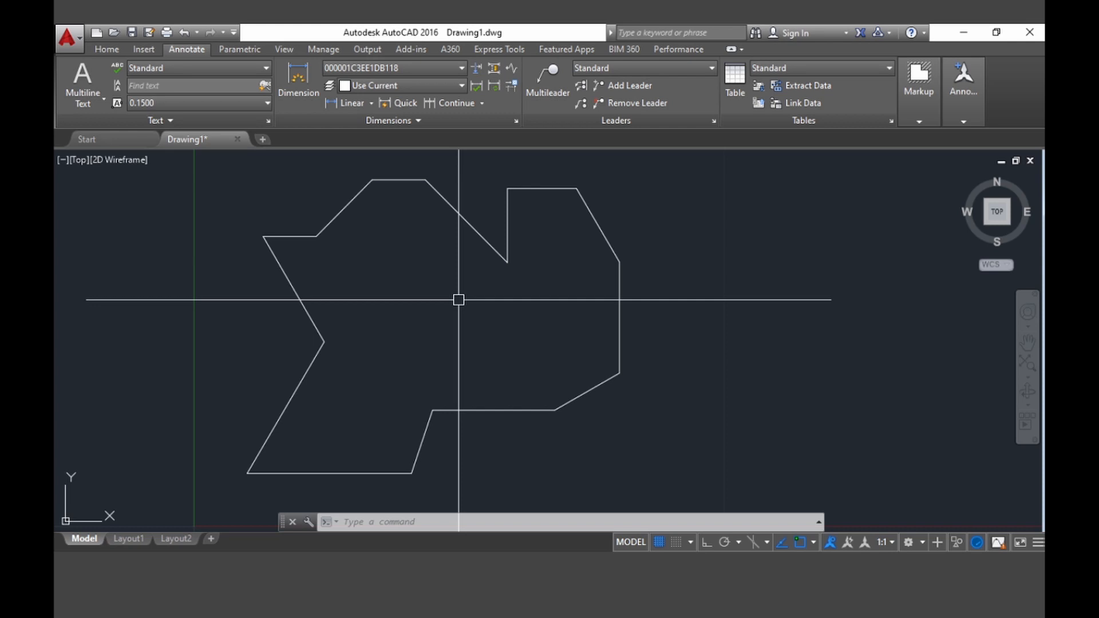
text(IM)
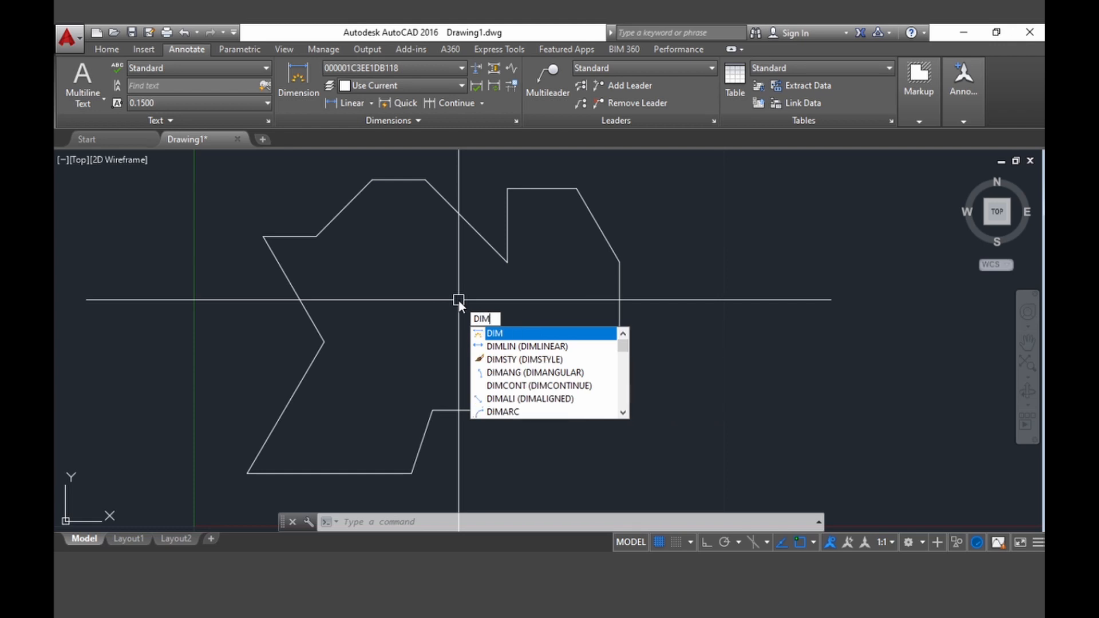
key(Return)
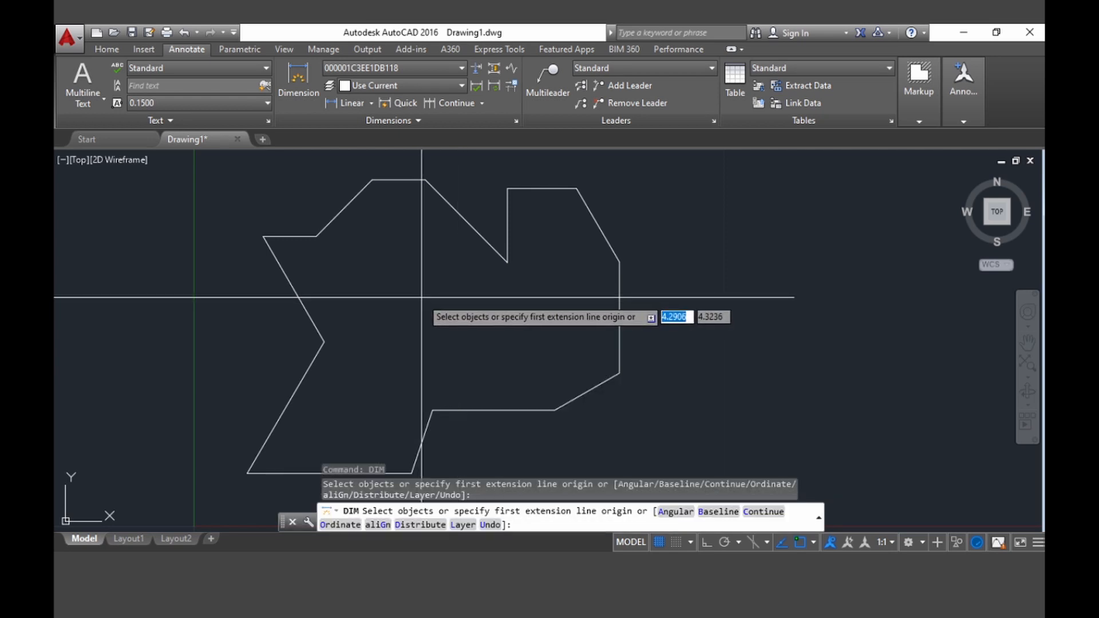
click(432, 411)
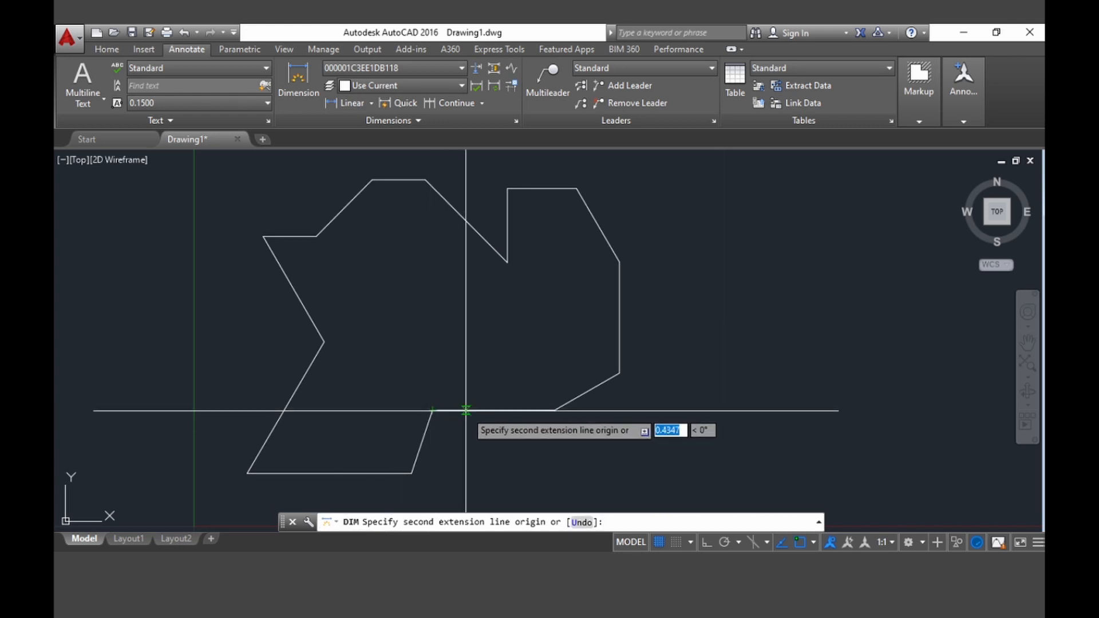
click(554, 411)
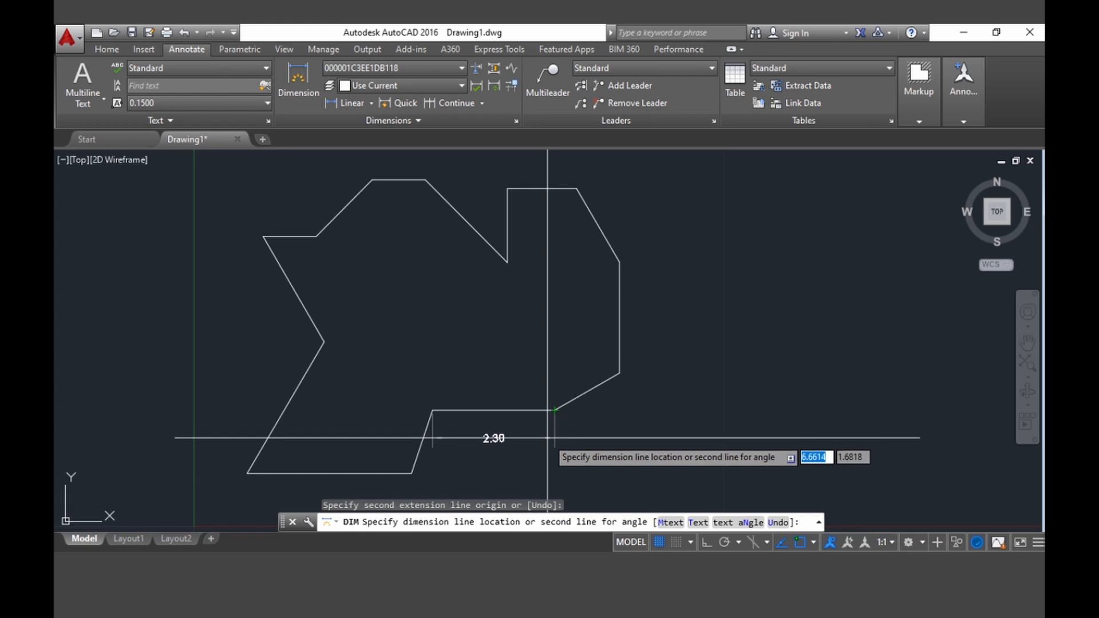
click(546, 431)
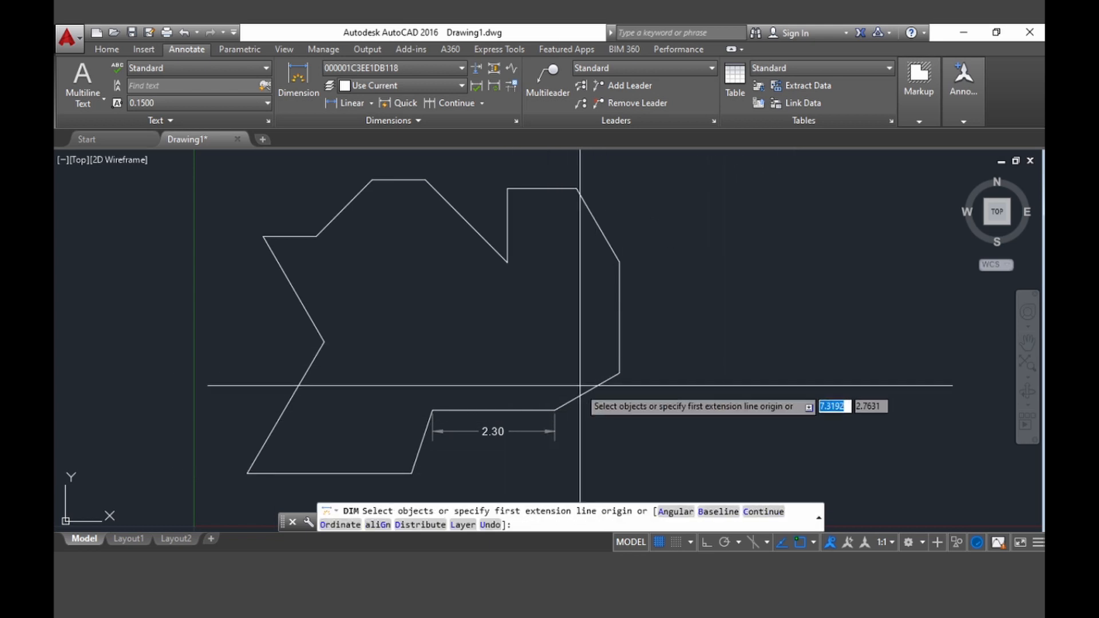
Step: Add an aligned dimension to the 30° sloped segment, placing it just outside the outline below the segment
click(555, 411)
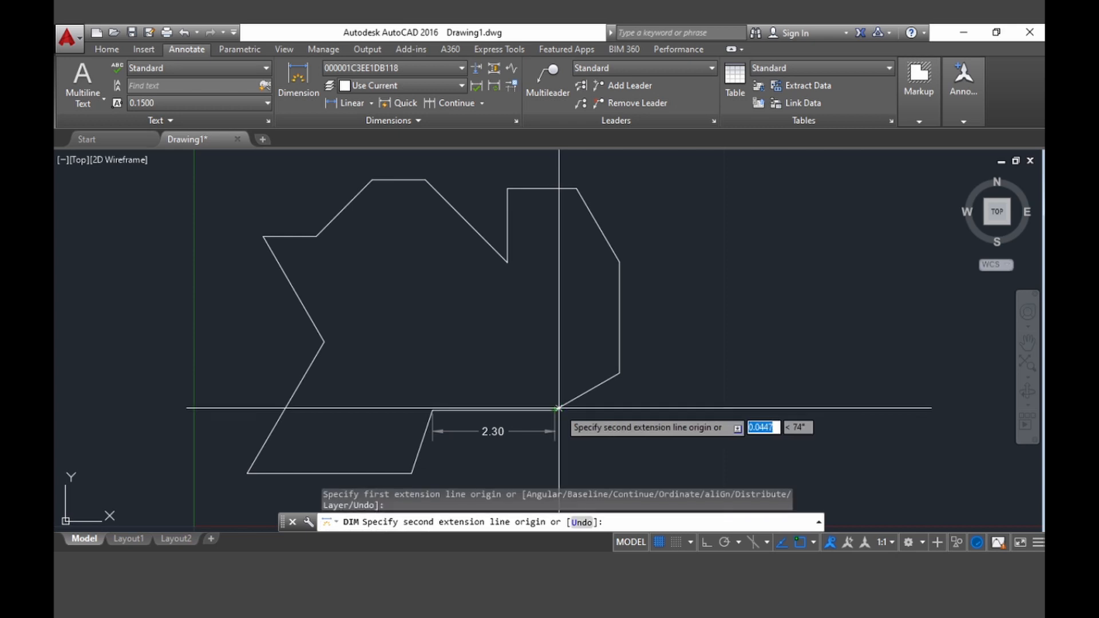
click(620, 372)
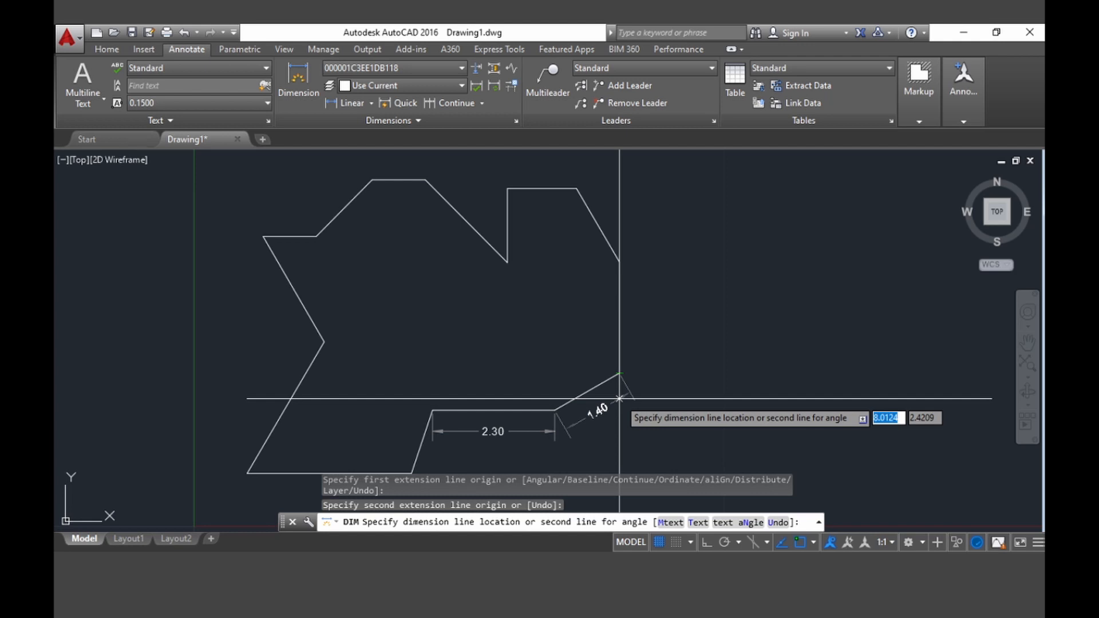
click(620, 398)
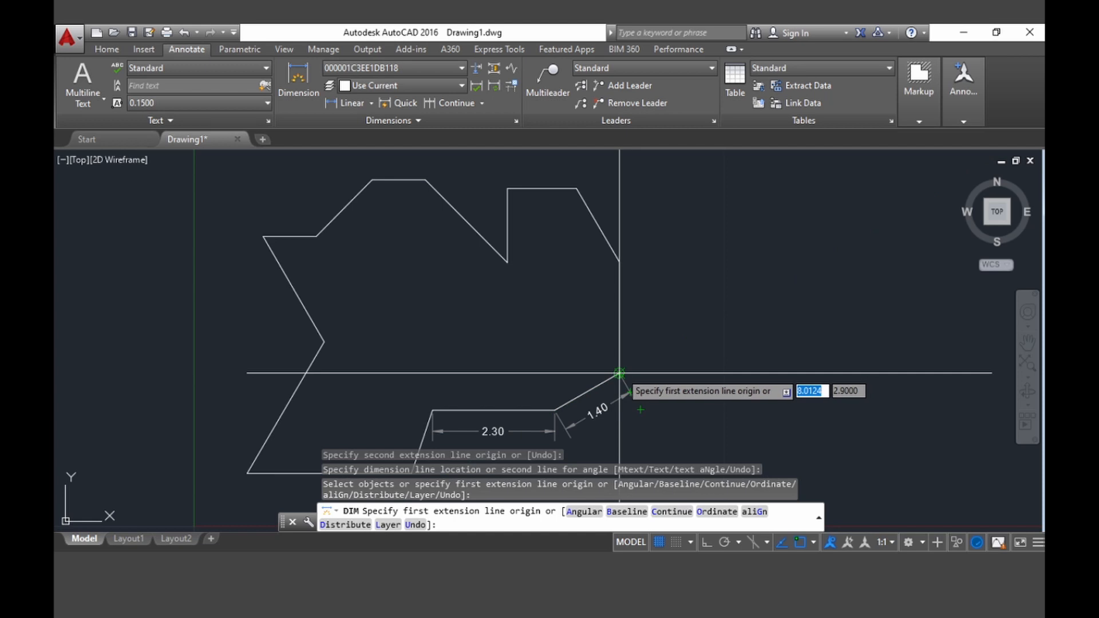
scroll(620, 373, up, 3)
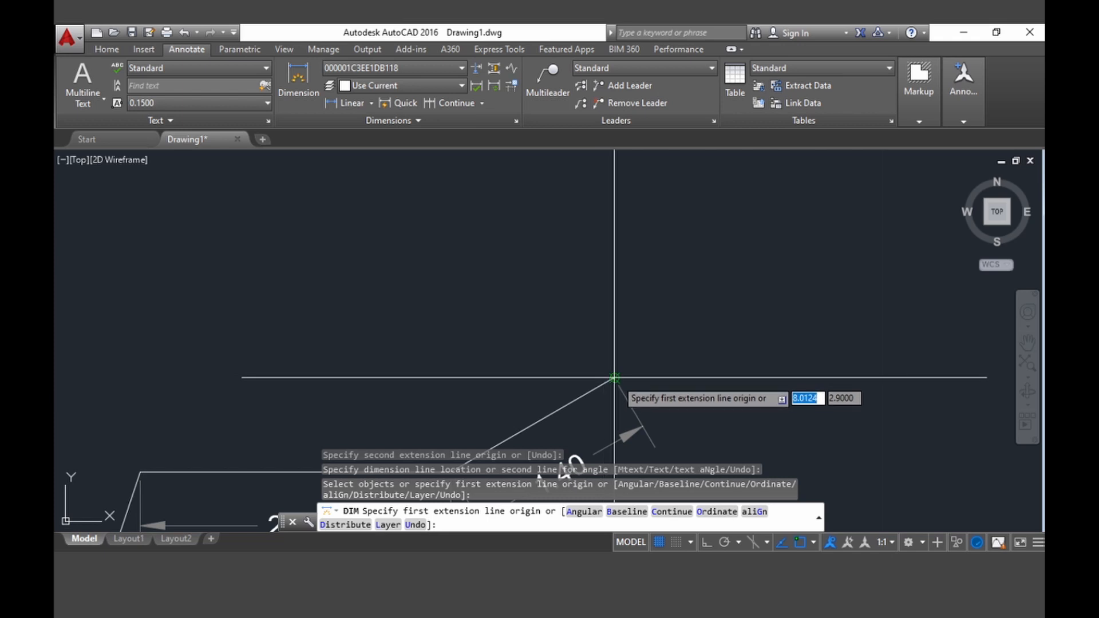
Step: Dimension the outline's vertical right-hand segment above the 30° segment, placing the dimension line just outside to its right
click(614, 379)
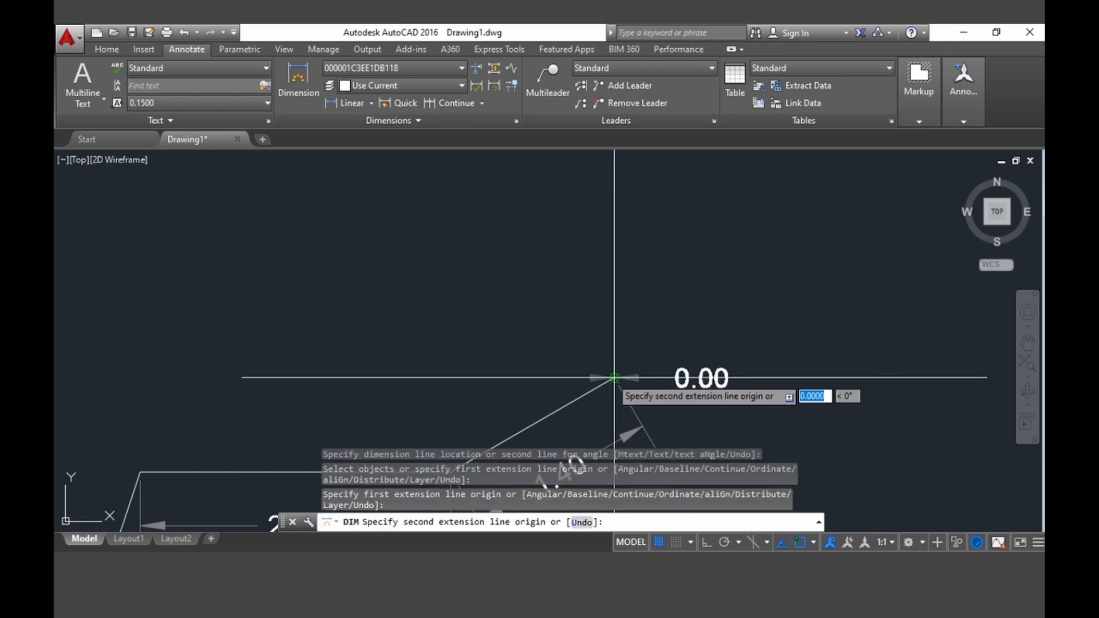
scroll(616, 296, down, 2)
scroll(615, 296, down, 1)
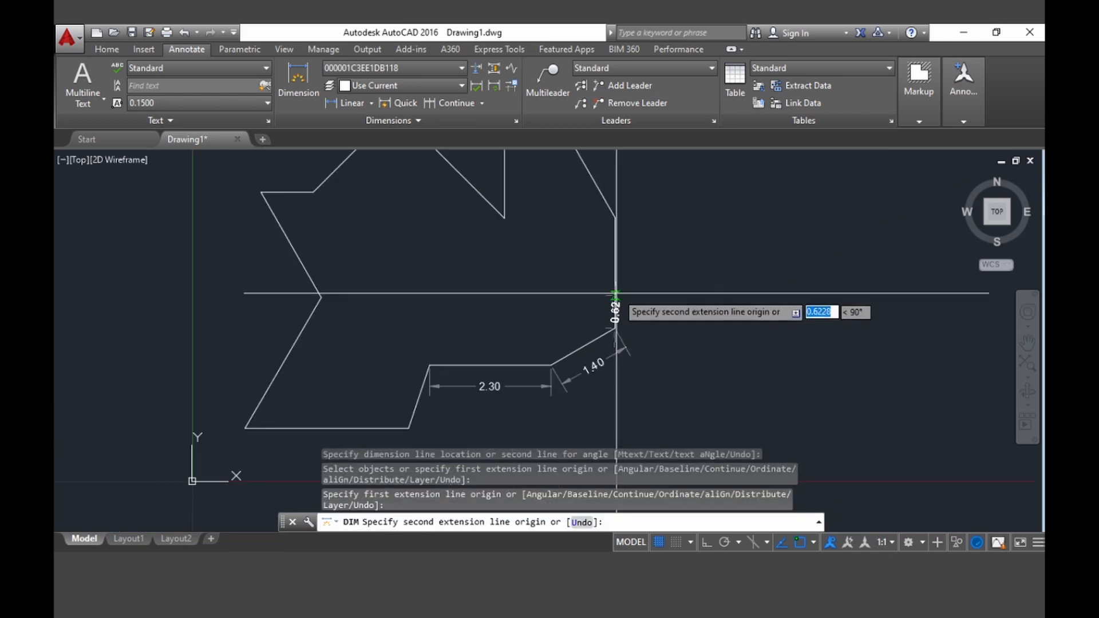
click(615, 217)
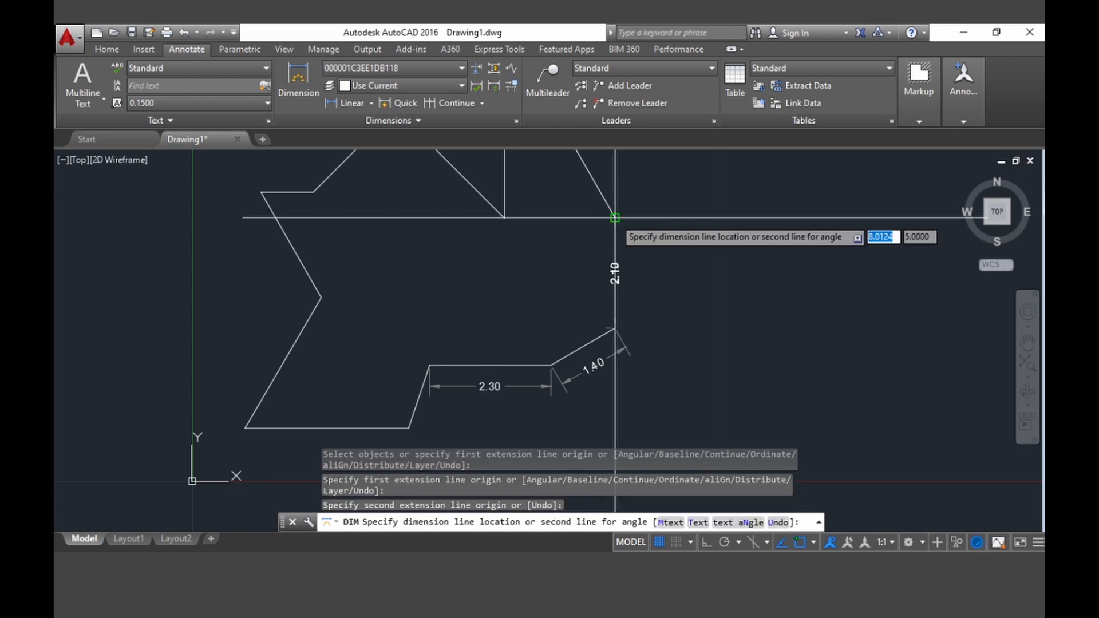
click(647, 224)
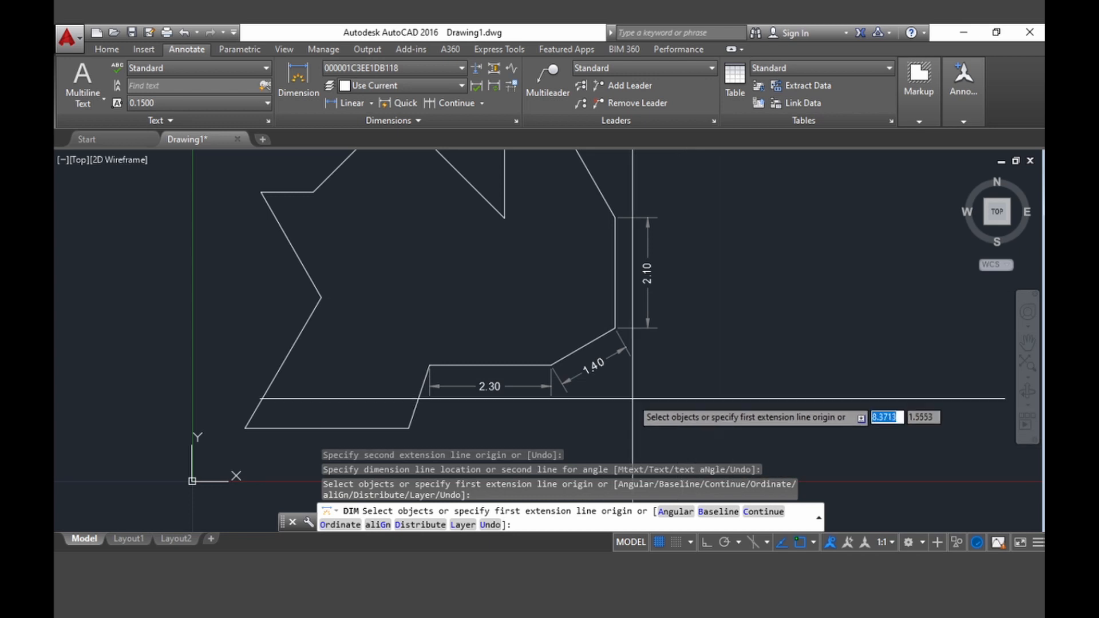
Step: Add an aligned dimension just outside the sloped segment above the vertical right-hand edge, and end the DIM command
middle_drag(693, 245, 707, 382)
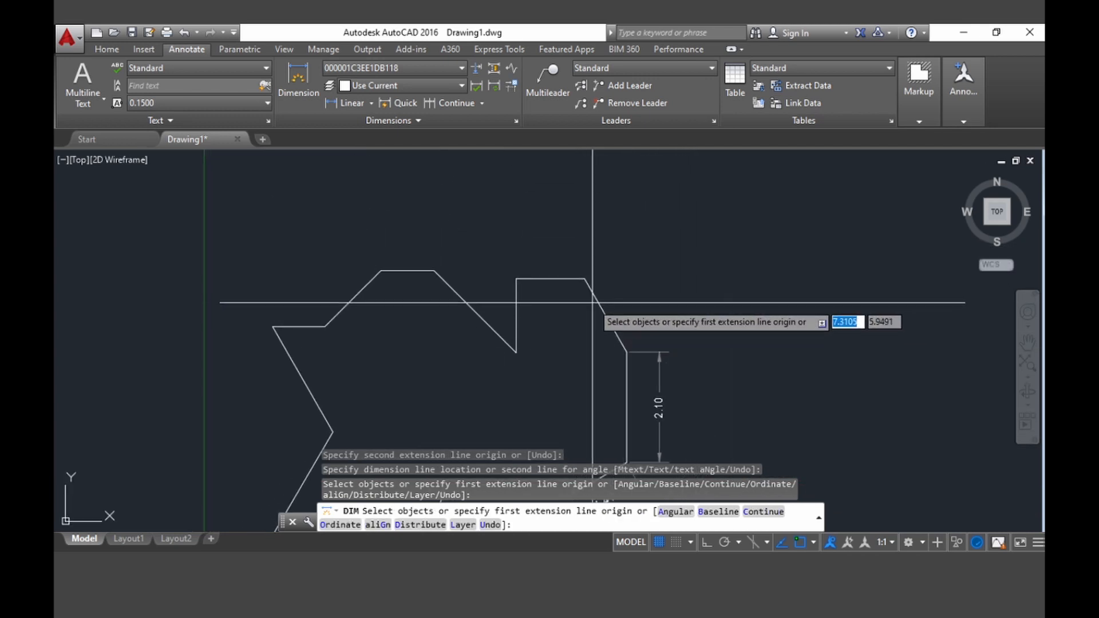
middle_drag(538, 379, 518, 261)
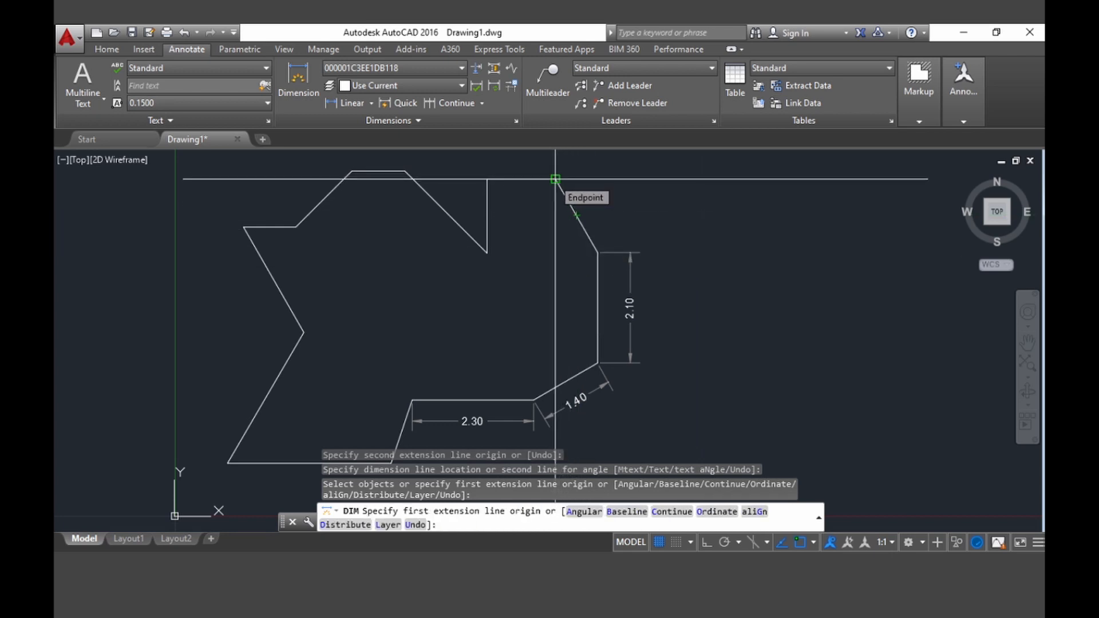
click(598, 252)
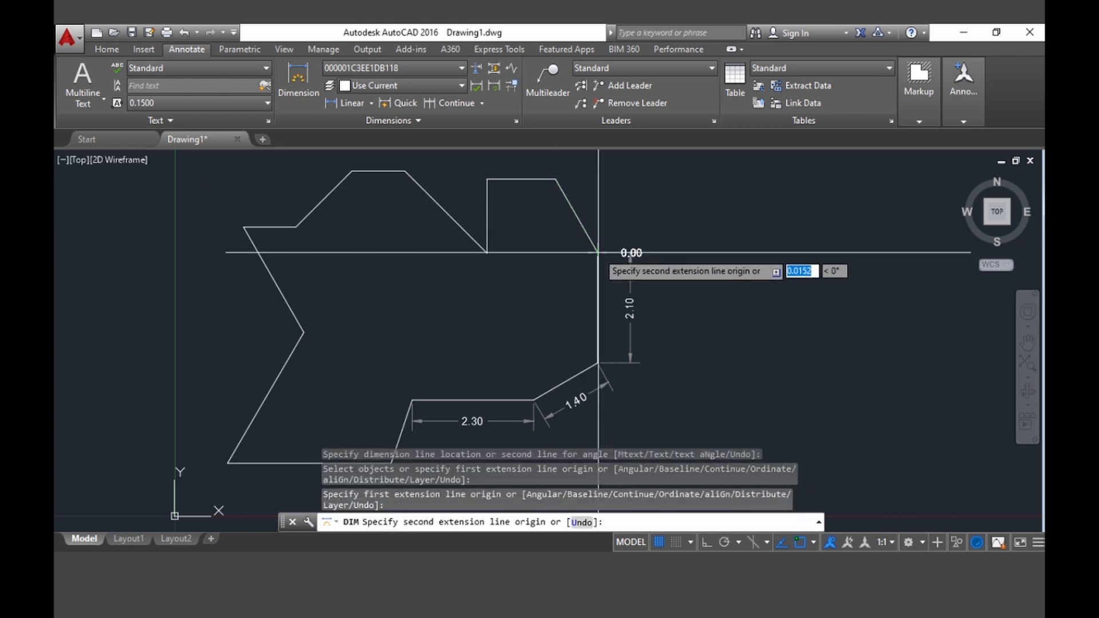
click(556, 179)
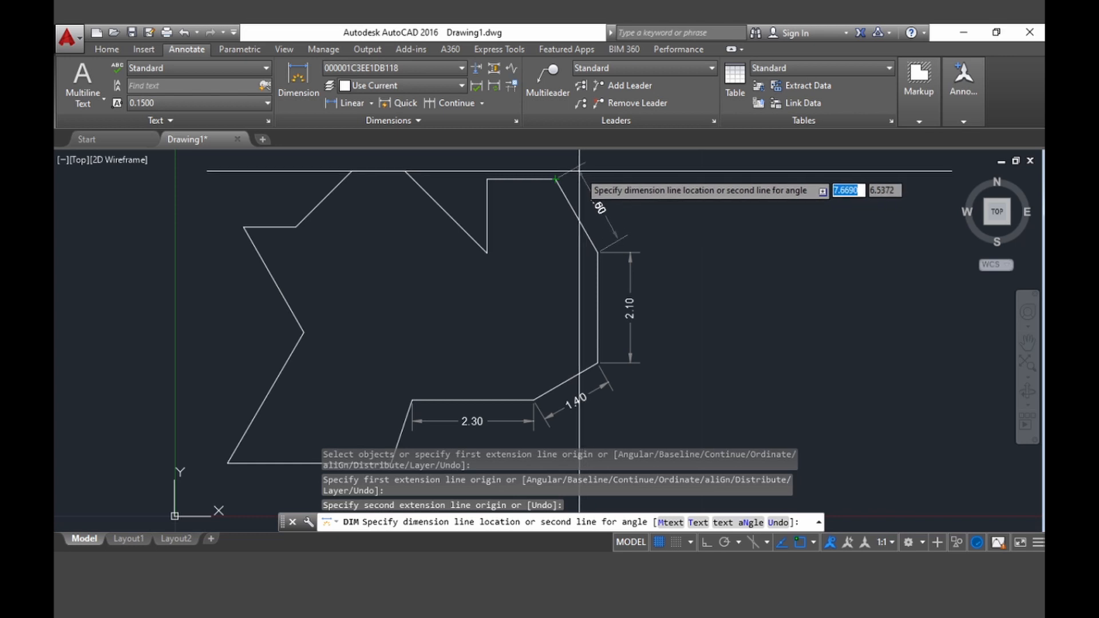
click(583, 170)
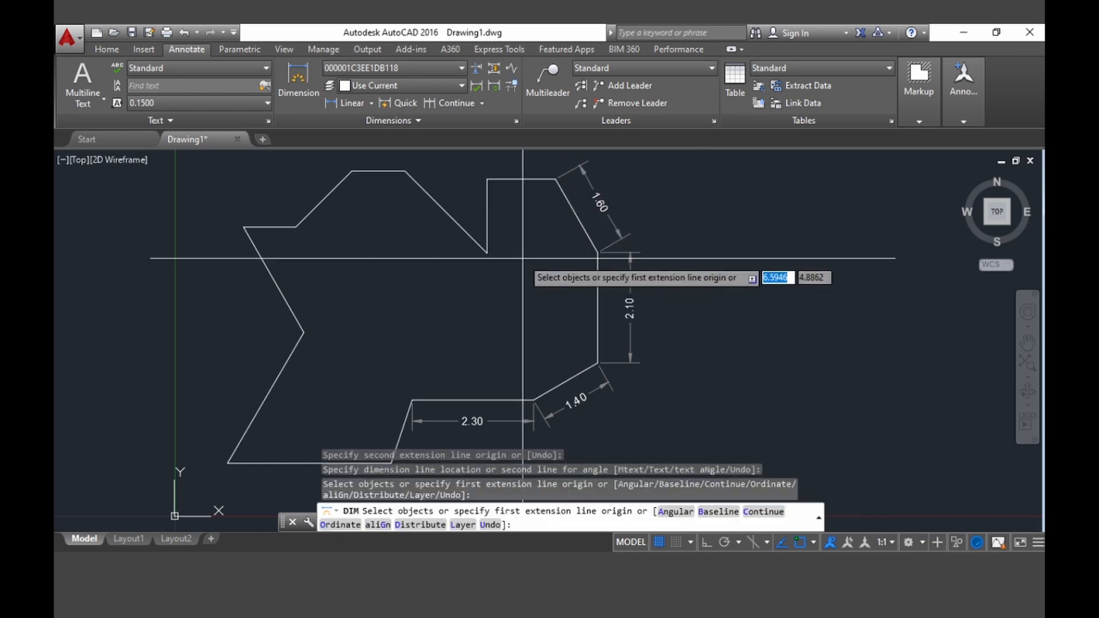
middle_drag(518, 277, 556, 327)
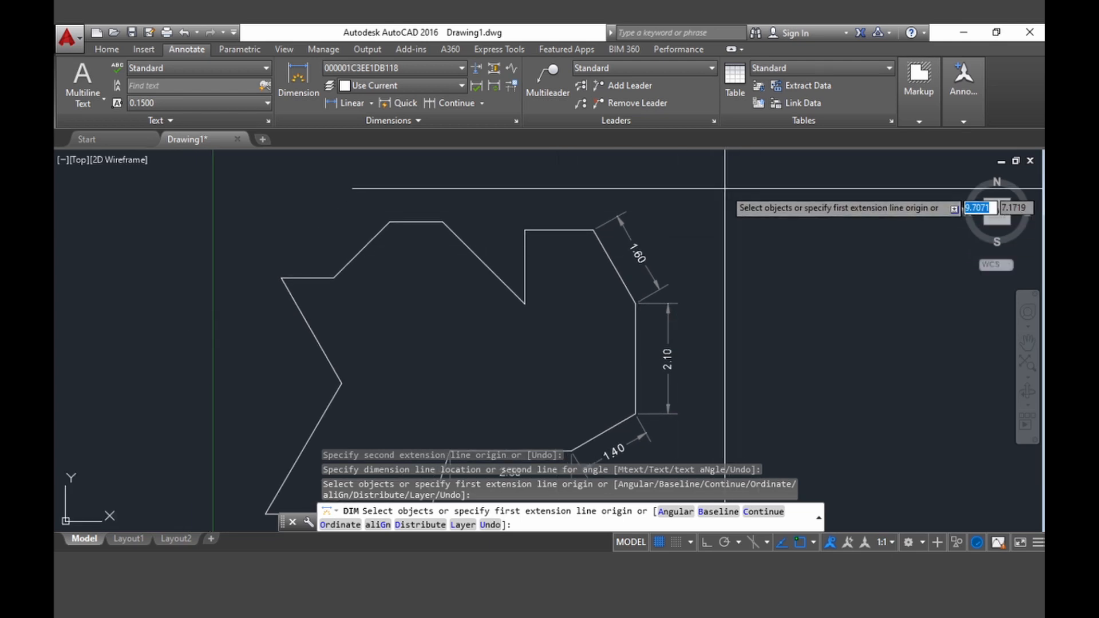
middle_drag(552, 338, 488, 287)
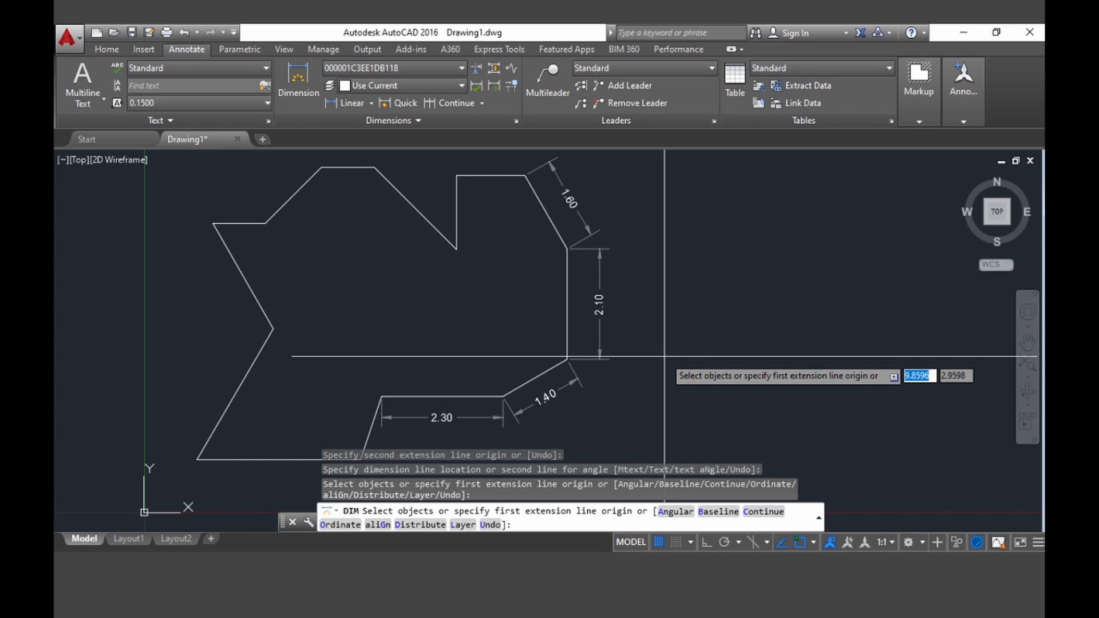
key(Escape)
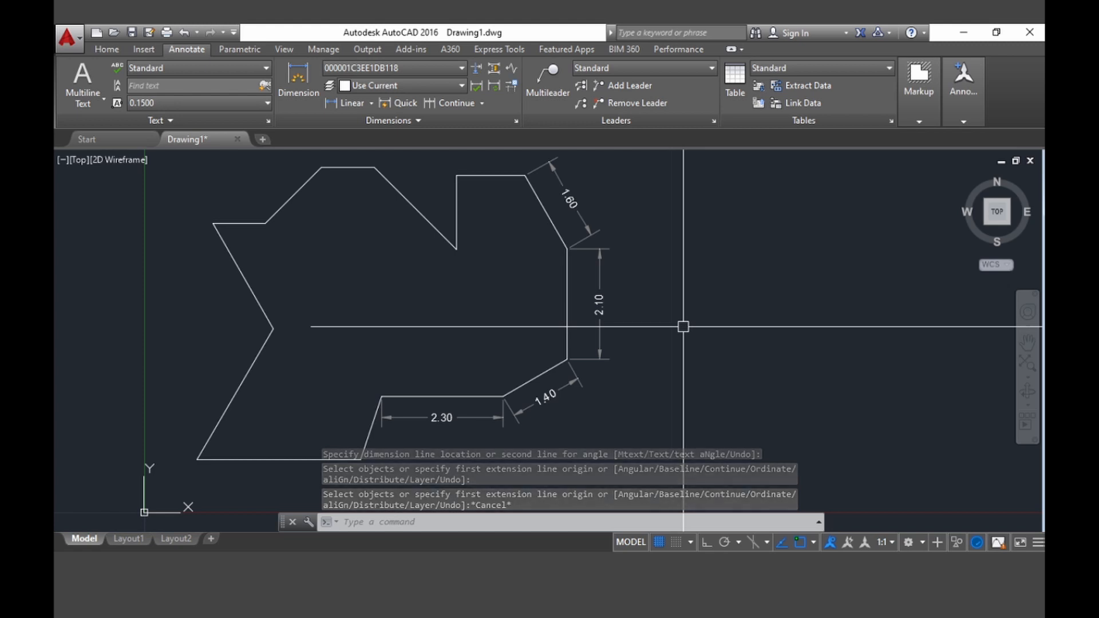
Step: Use DIMLINEAR to dimension the short horizontal segment at the outline's upper right, placing the dimension line just above it
text(DLI)
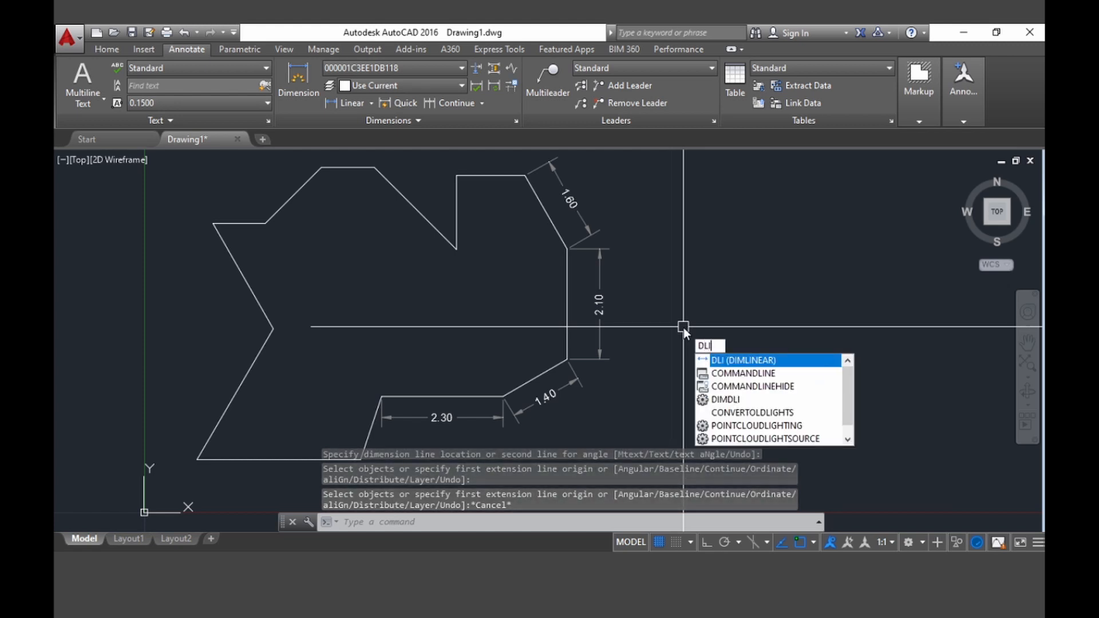
key(Return)
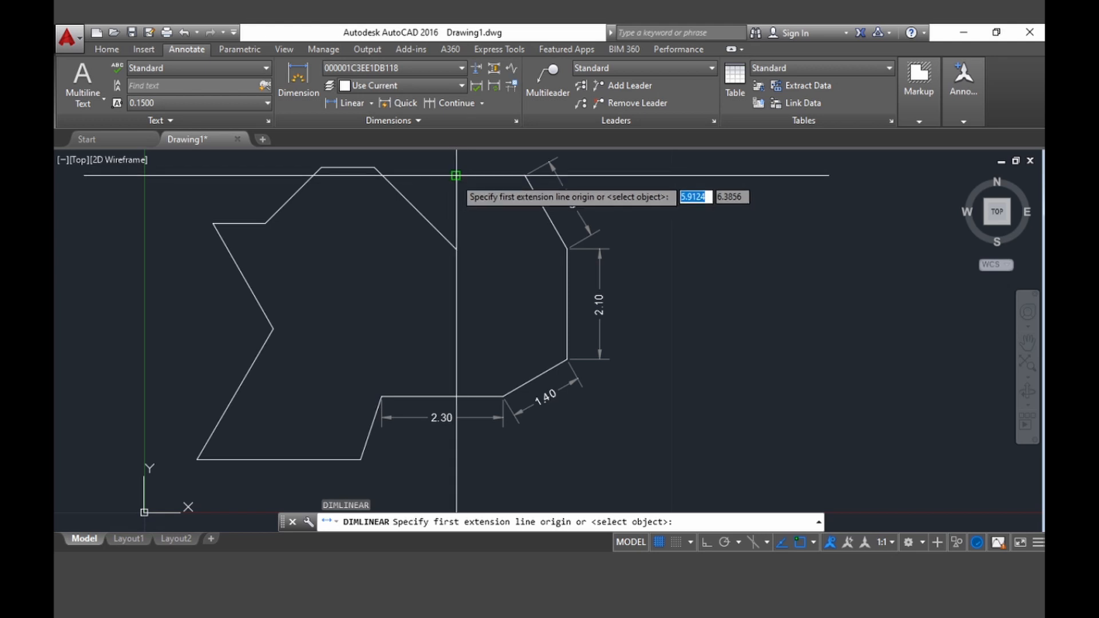
mouse_move(456, 189)
middle_down()
mouse_move(441, 201)
mouse_move(429, 291)
middle_up()
scroll(435, 289, up, 4)
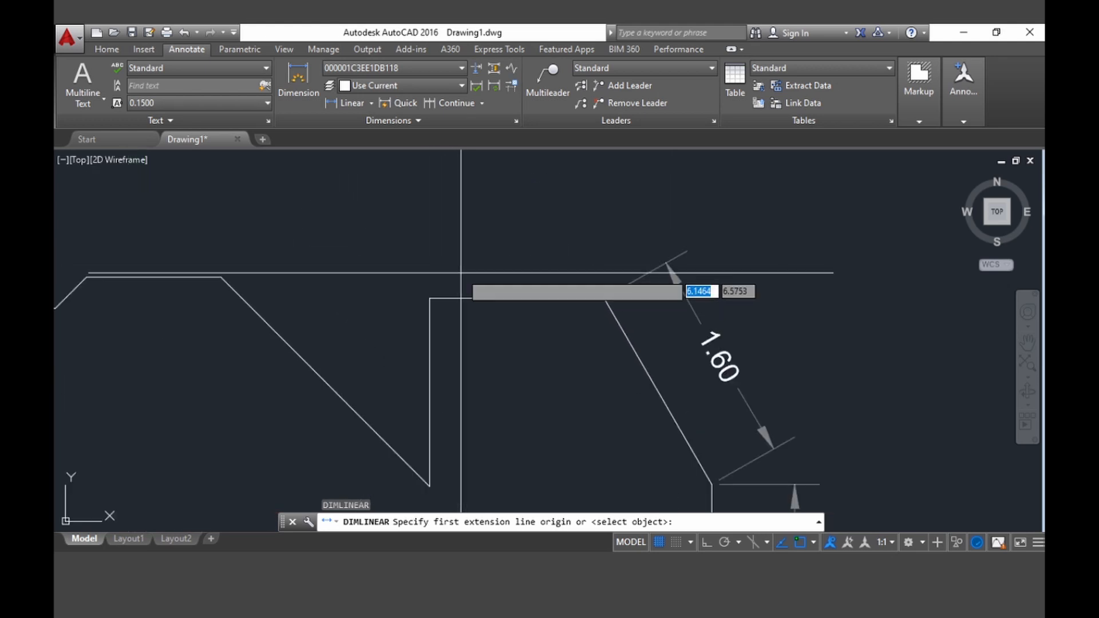
click(430, 299)
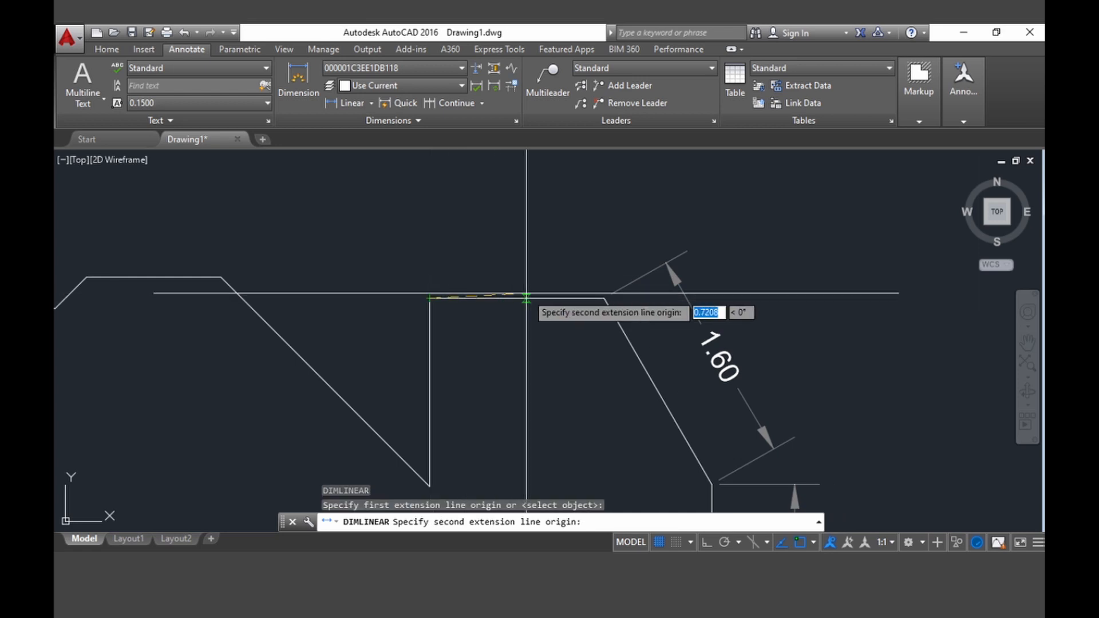
click(604, 299)
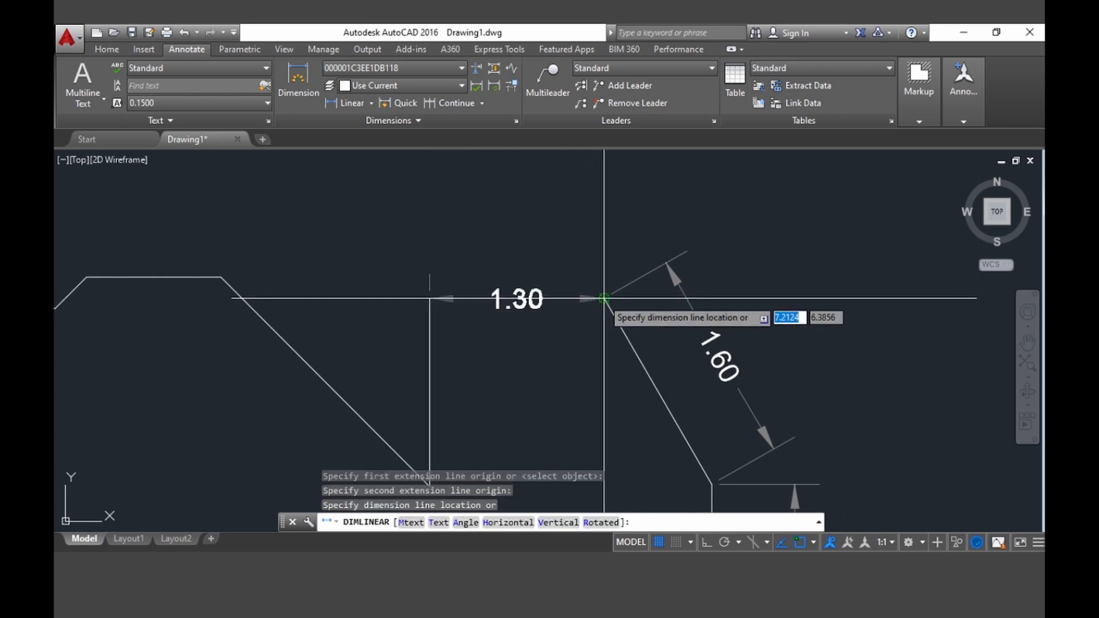
click(600, 255)
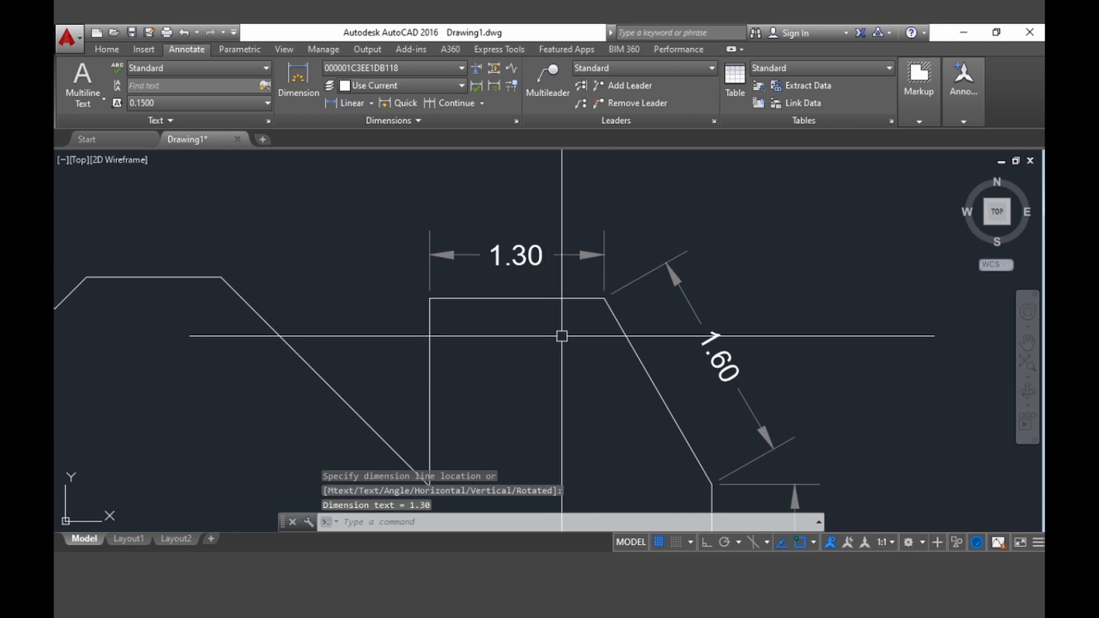
Step: Add a linear dimension to the vertical segment of the V-shaped notch, placing it just to the segment's right inside the outline
middle_drag(474, 382, 465, 292)
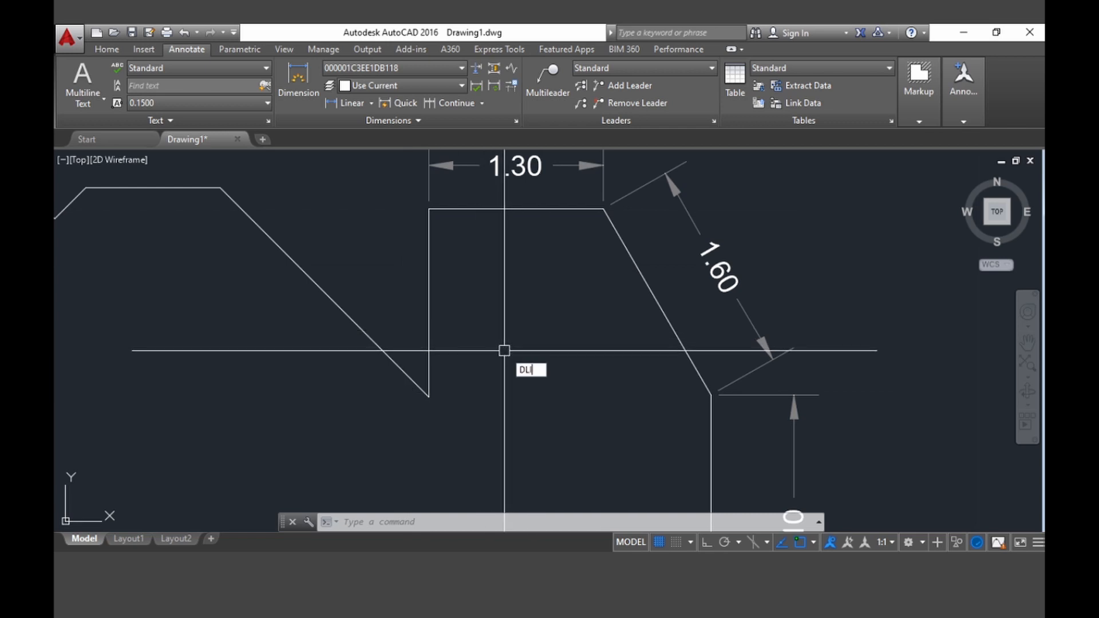
key(Return)
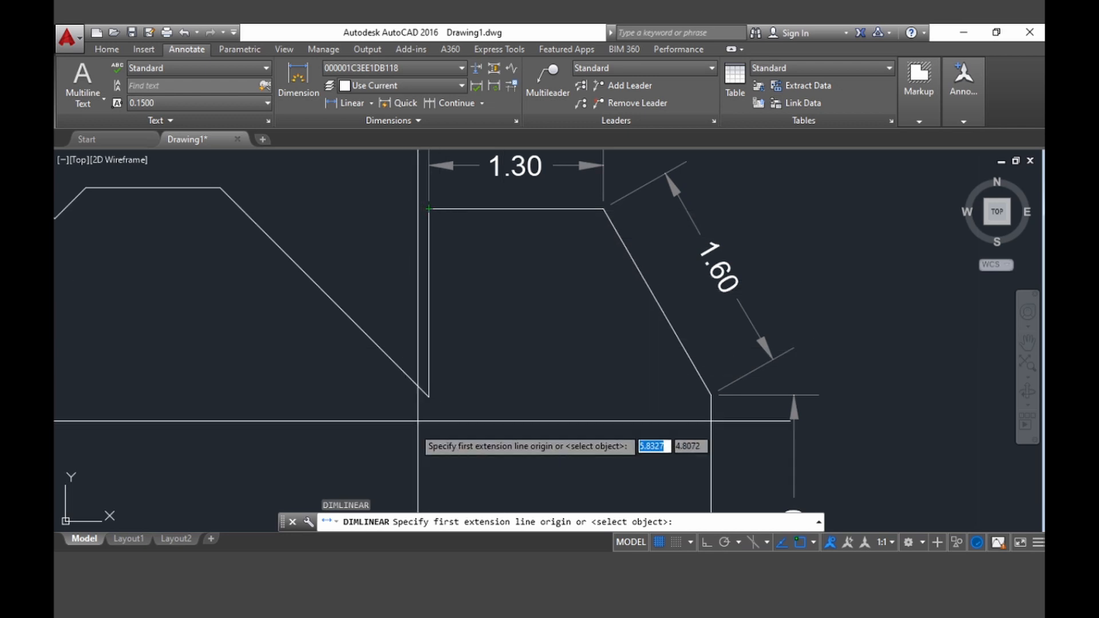
click(429, 395)
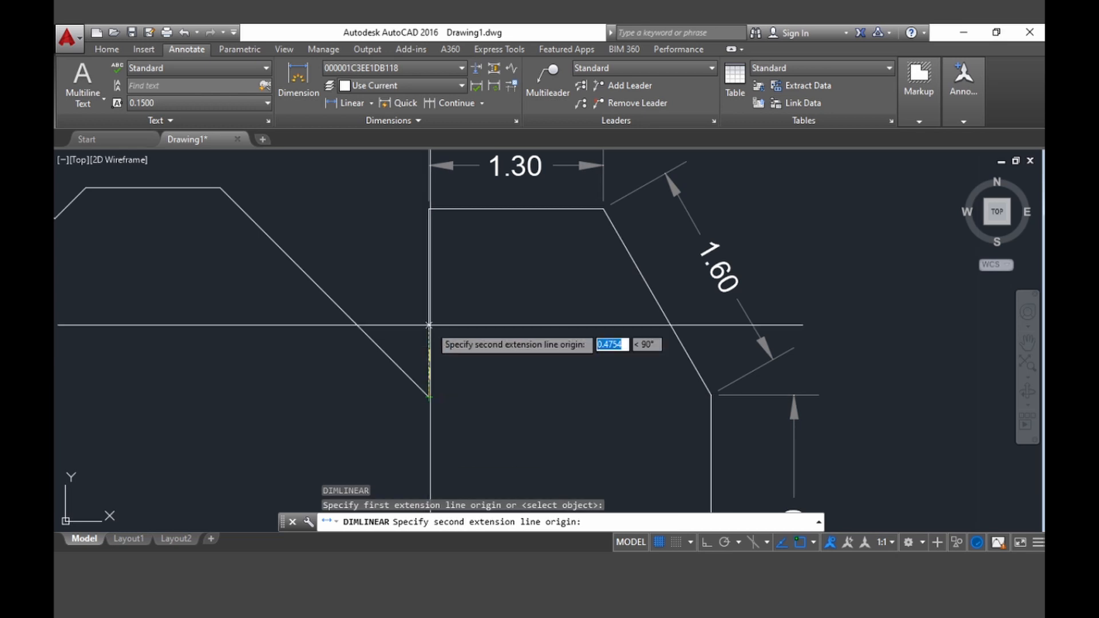
click(429, 209)
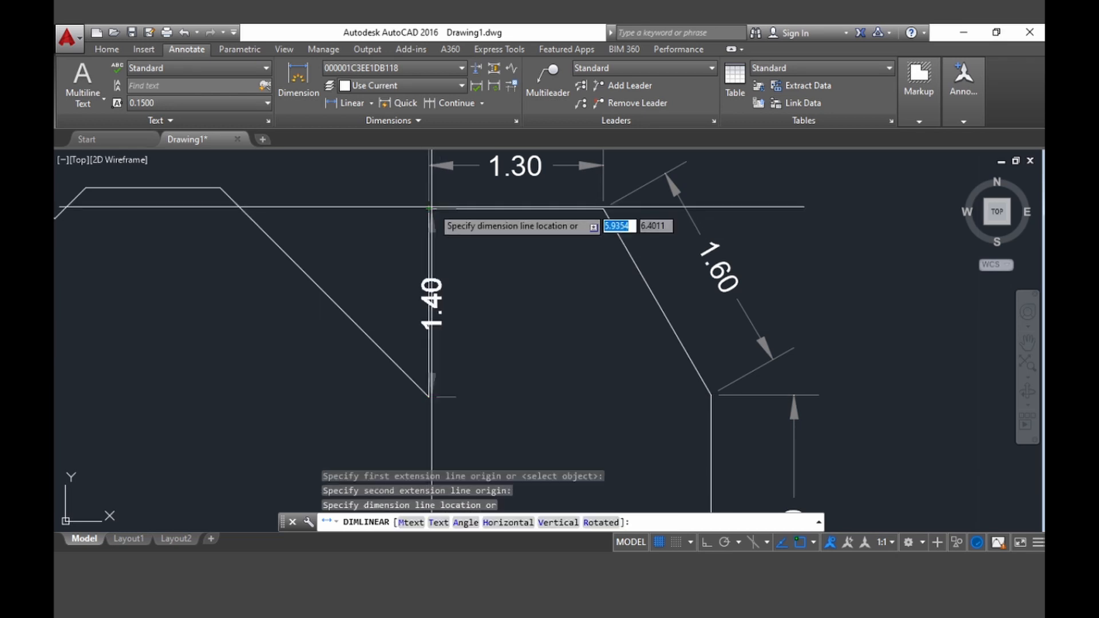
click(466, 236)
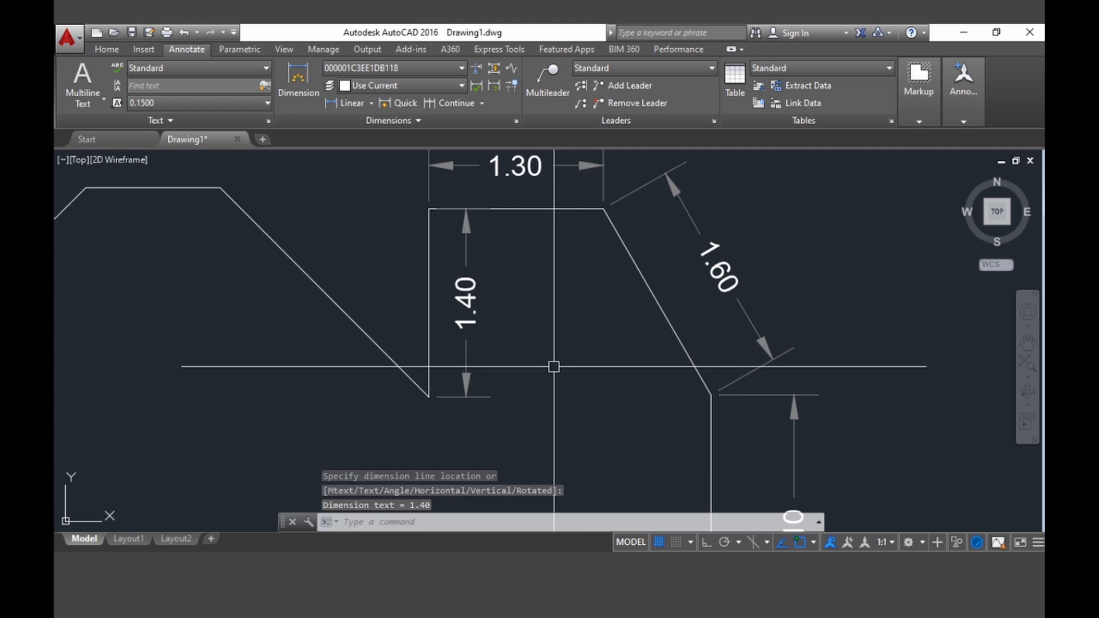
Step: Use DIMALIGNED to dimension the sloped segment of the V-shaped notch, placing the dimension line inside the outline below the slope
middle_drag(260, 380, 409, 379)
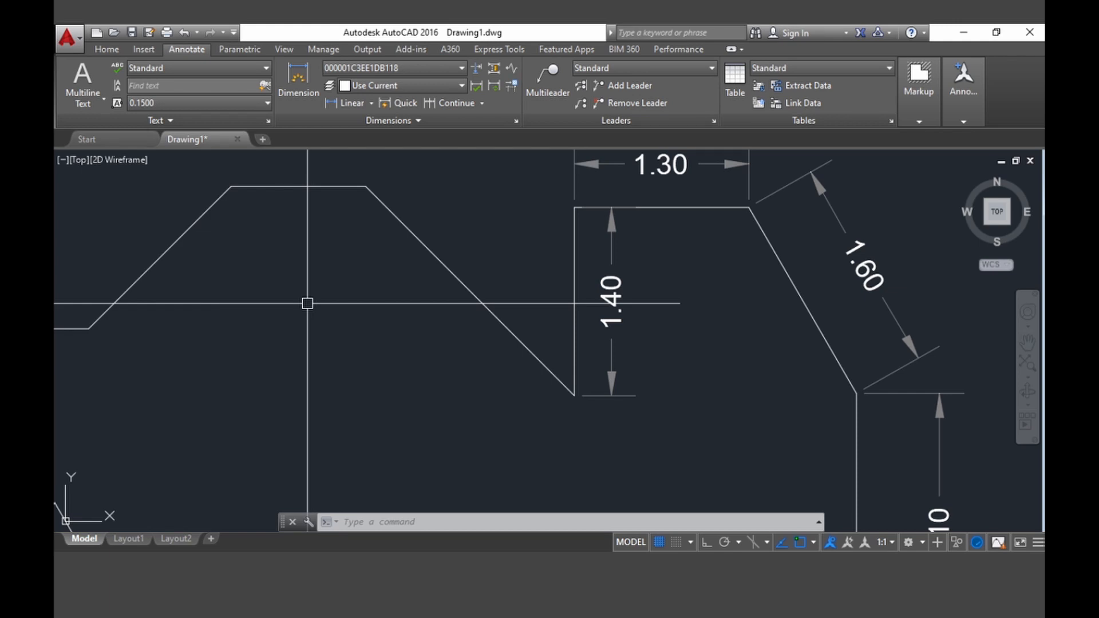
text(LI)
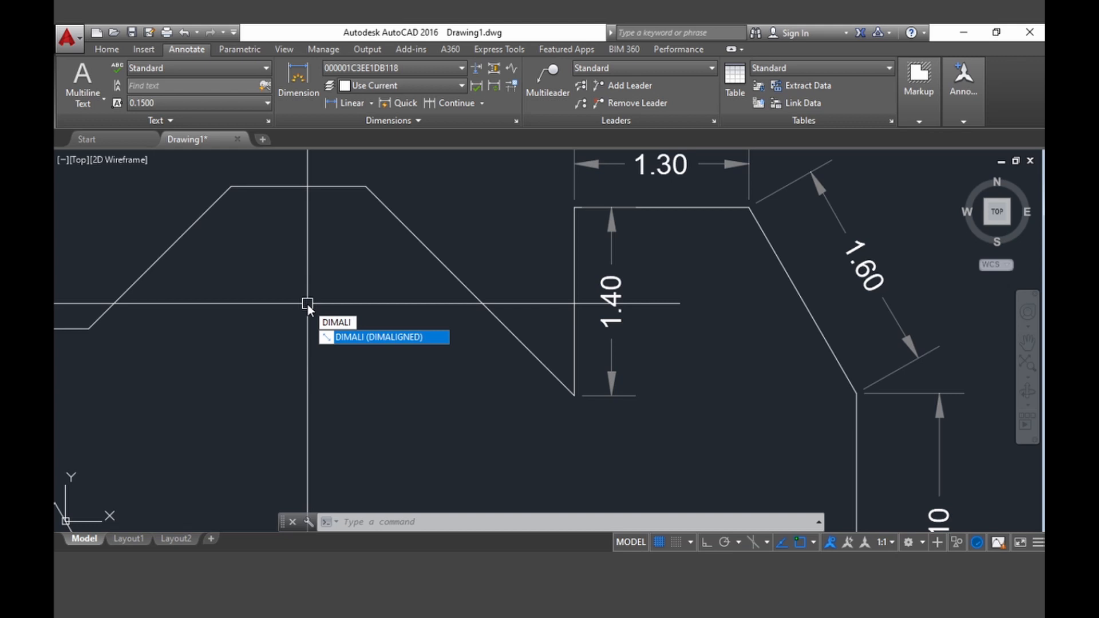
key(Return)
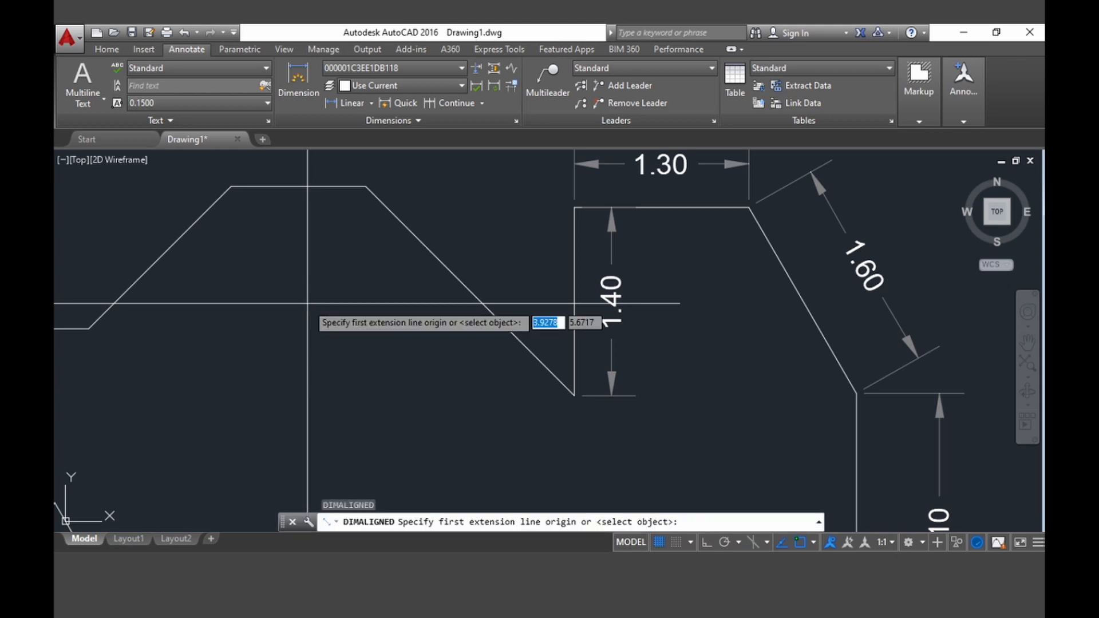
click(365, 186)
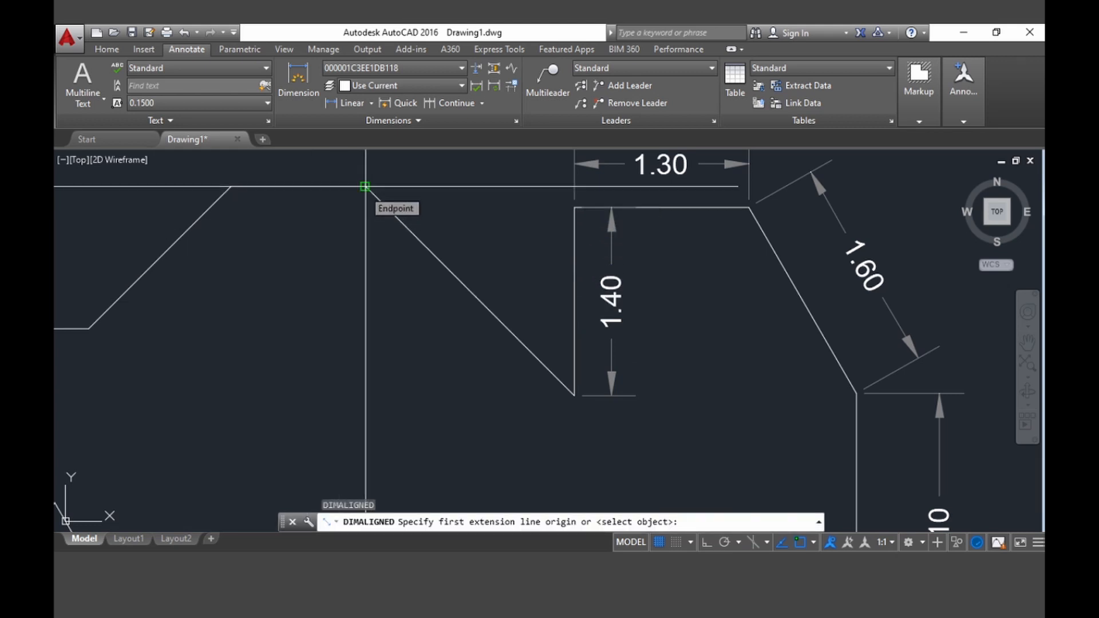
click(574, 395)
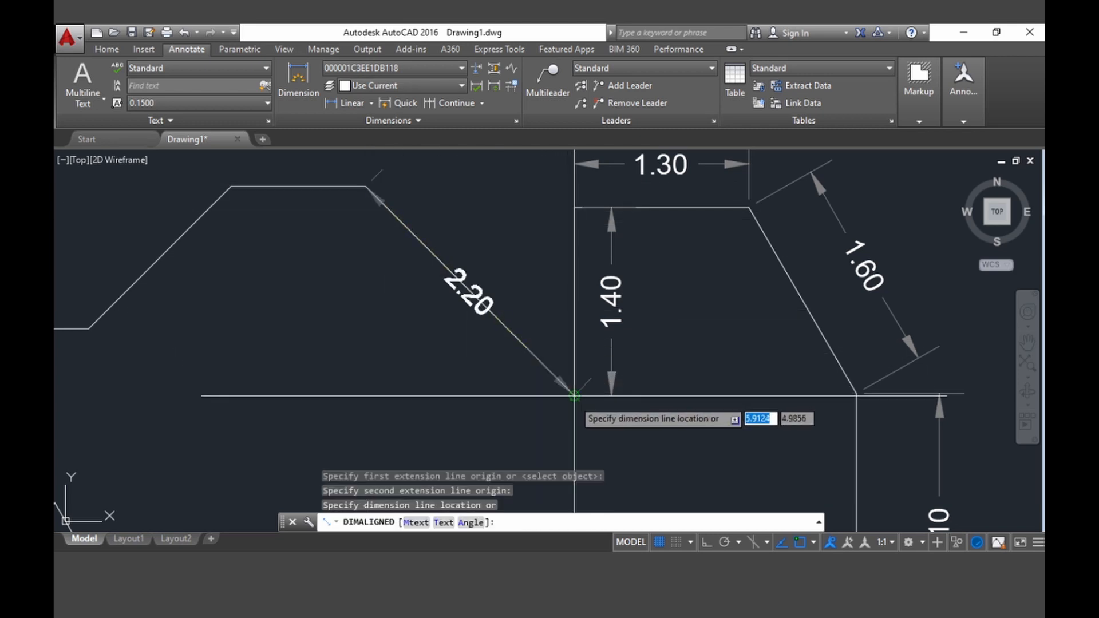
click(530, 413)
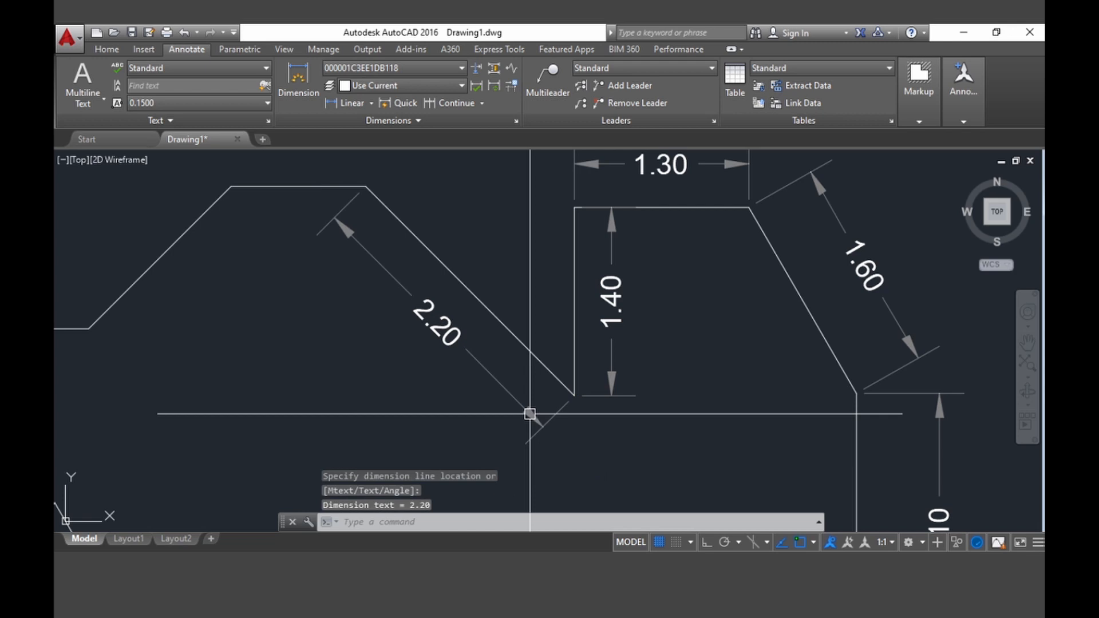
Step: Use DIMALIGNED to dimension the sloped segment rising to the left end of the outline's flat peak, placing the dimension line inside the outline
mouse_move(319, 316)
middle_down()
mouse_move(437, 331)
mouse_move(521, 299)
mouse_move(549, 327)
middle_up()
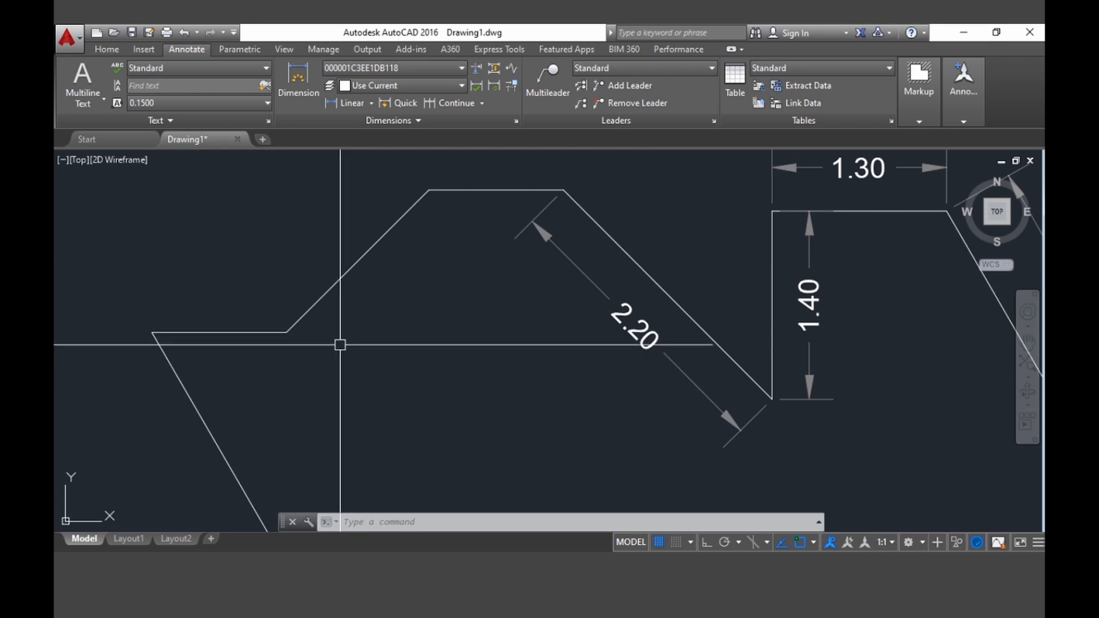
text(M)
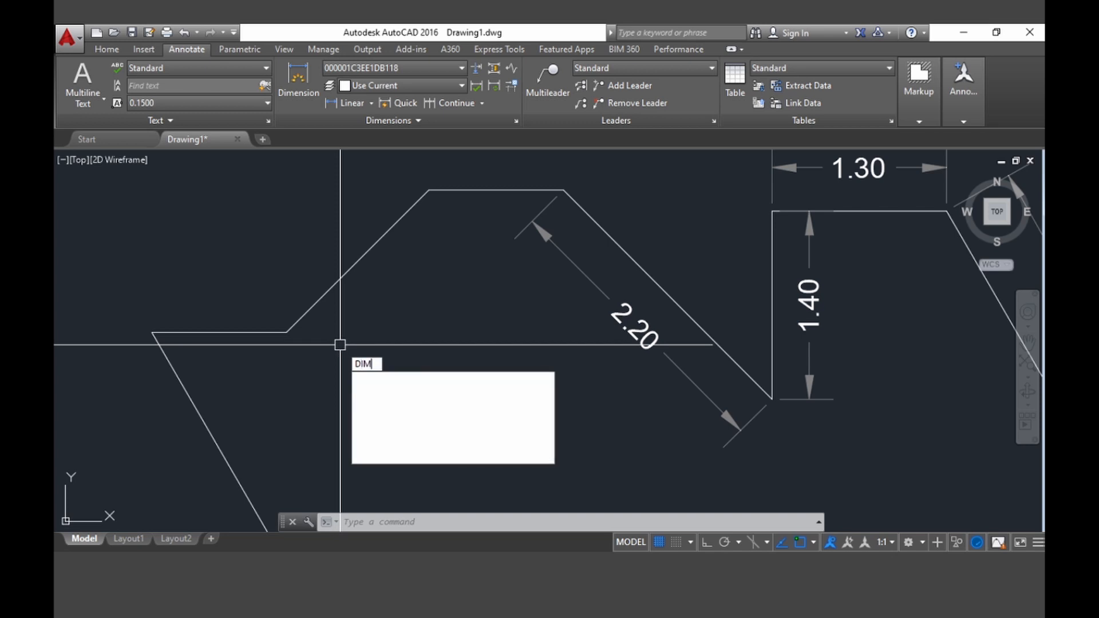
text(ALI)
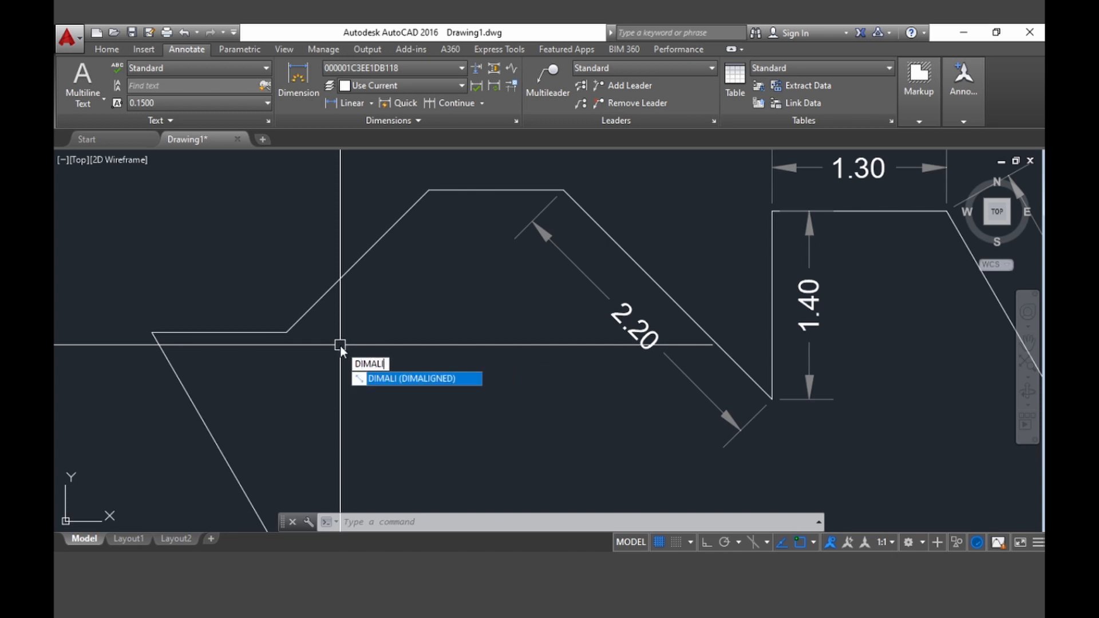
key(Return)
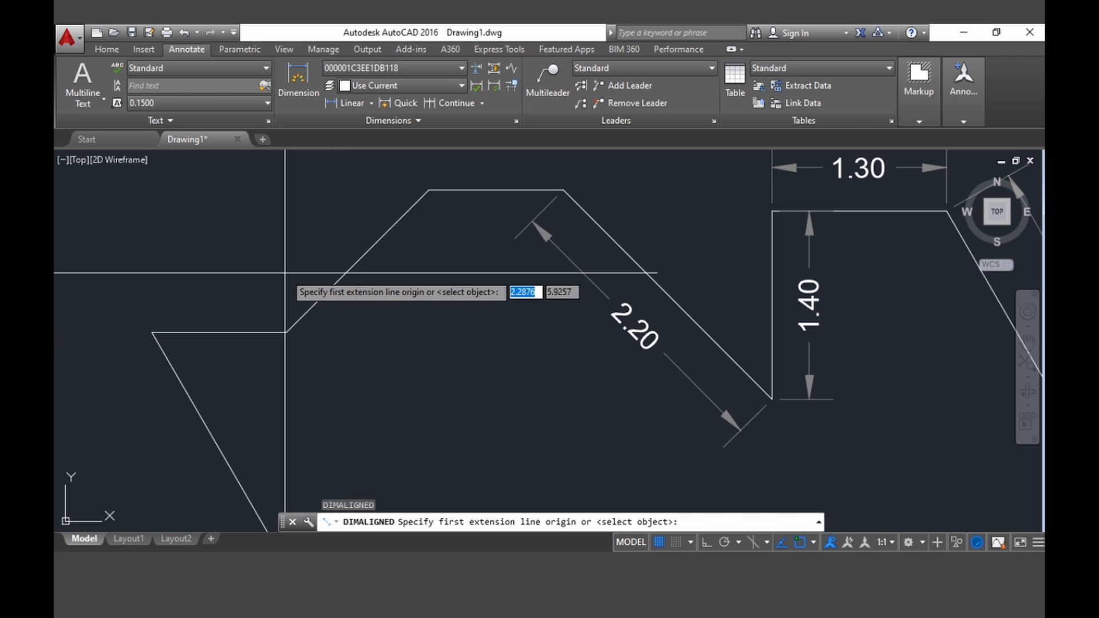
click(287, 332)
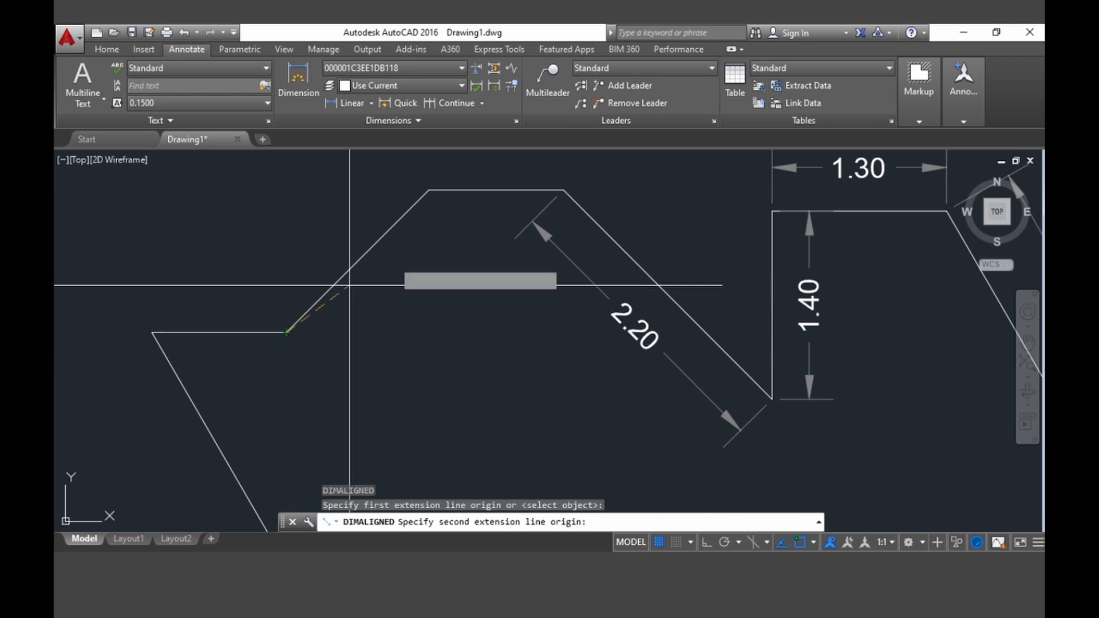
click(429, 190)
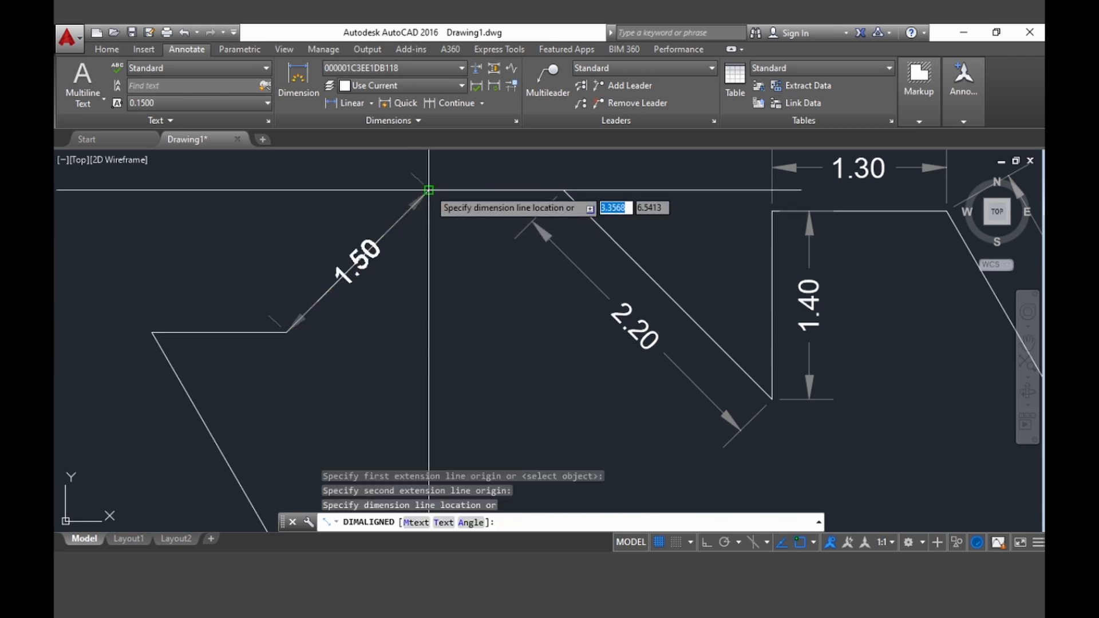
click(463, 226)
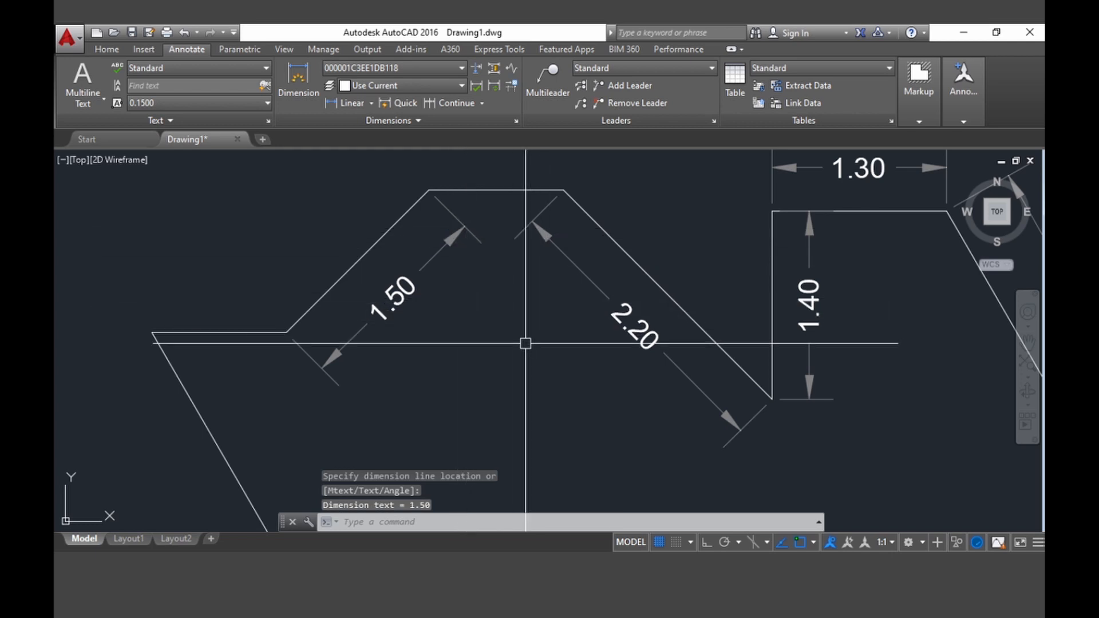
Step: Use DIMALIGNED to dimension the upper slanted segment on the outline's left side, placing the dimension line outside to its left
mouse_move(422, 360)
middle_down()
mouse_move(474, 327)
mouse_move(557, 177)
mouse_move(582, 225)
mouse_move(635, 230)
mouse_move(676, 196)
middle_up()
scroll(675, 195, up, 1)
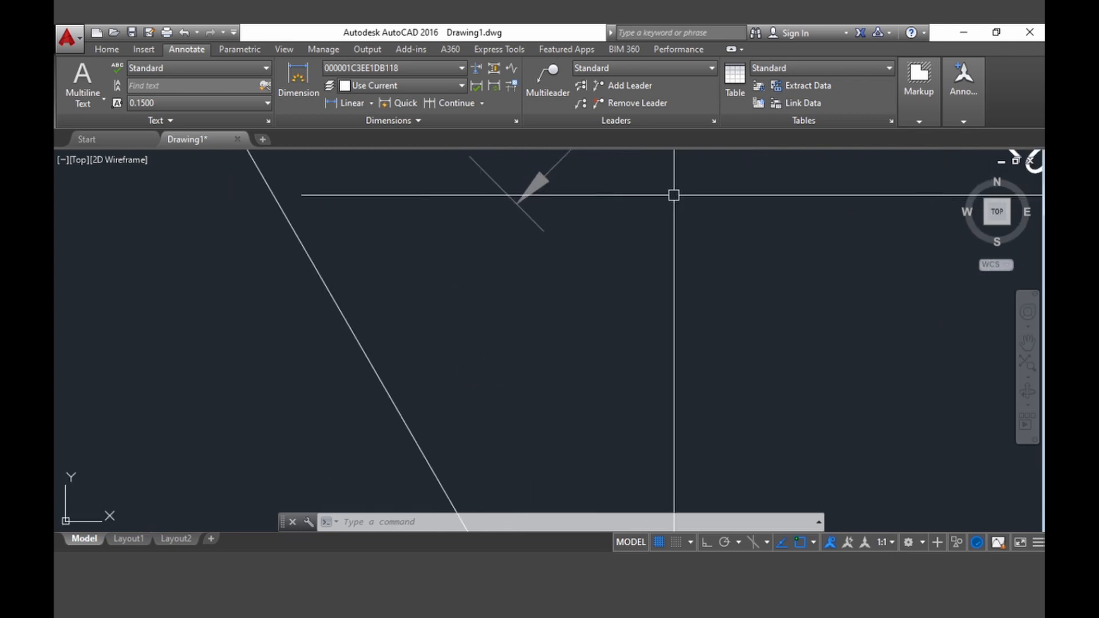
middle_drag(455, 314, 525, 329)
scroll(523, 322, down, 2)
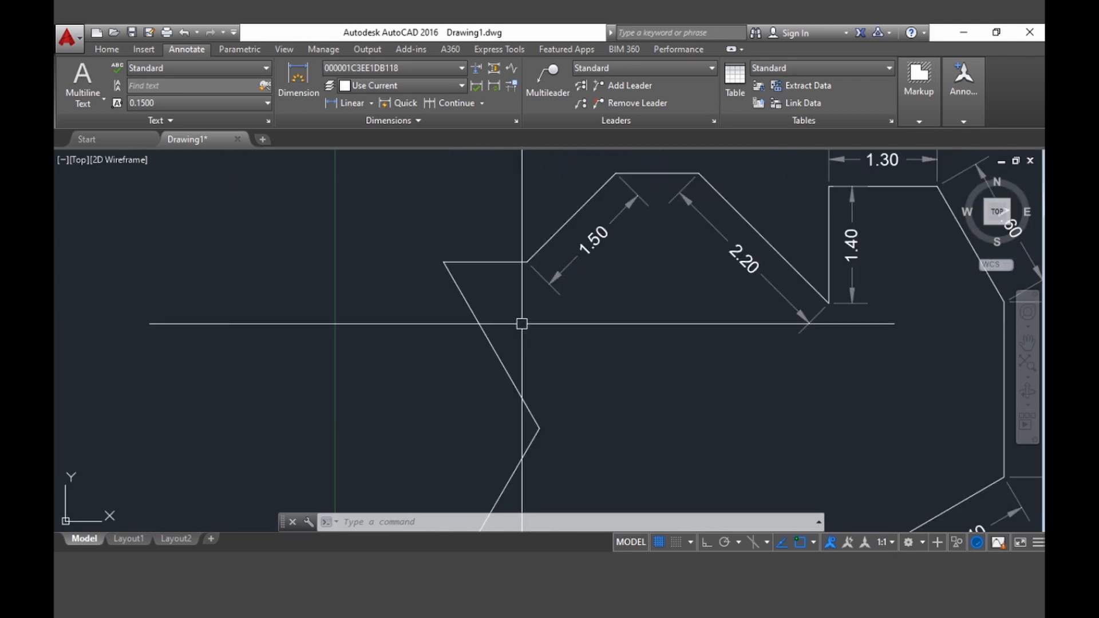
middle_drag(618, 351, 623, 300)
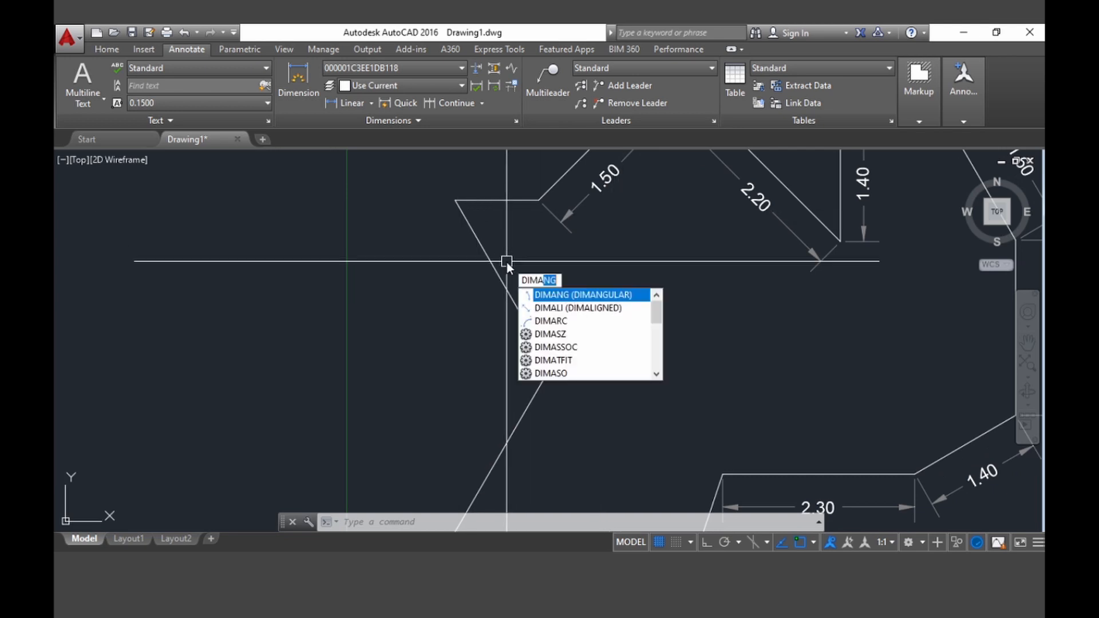
text(L)
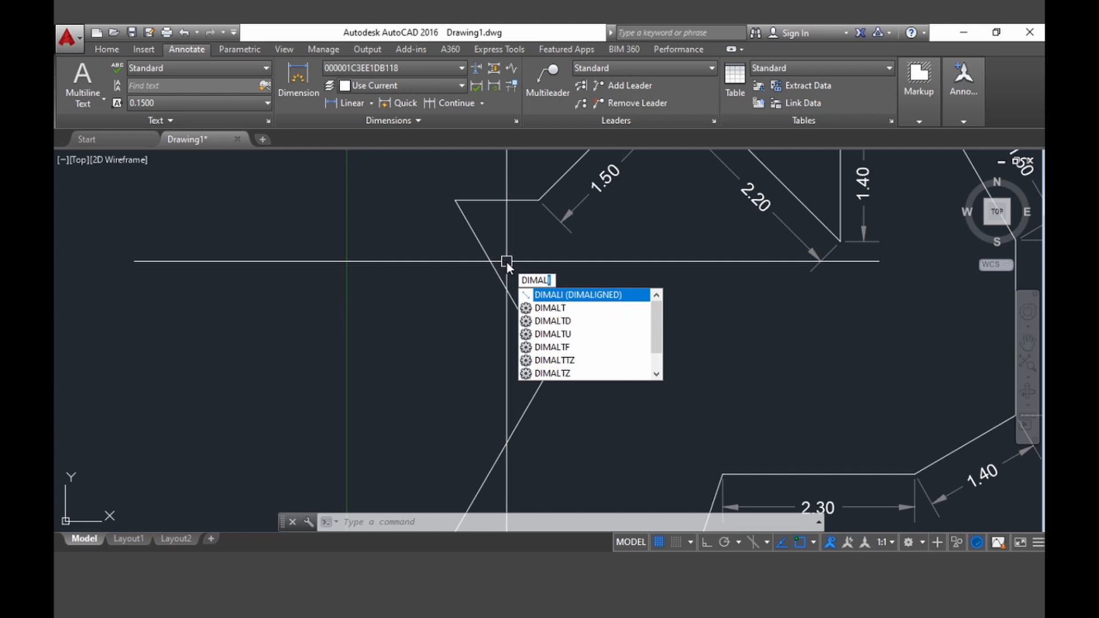
key(Return)
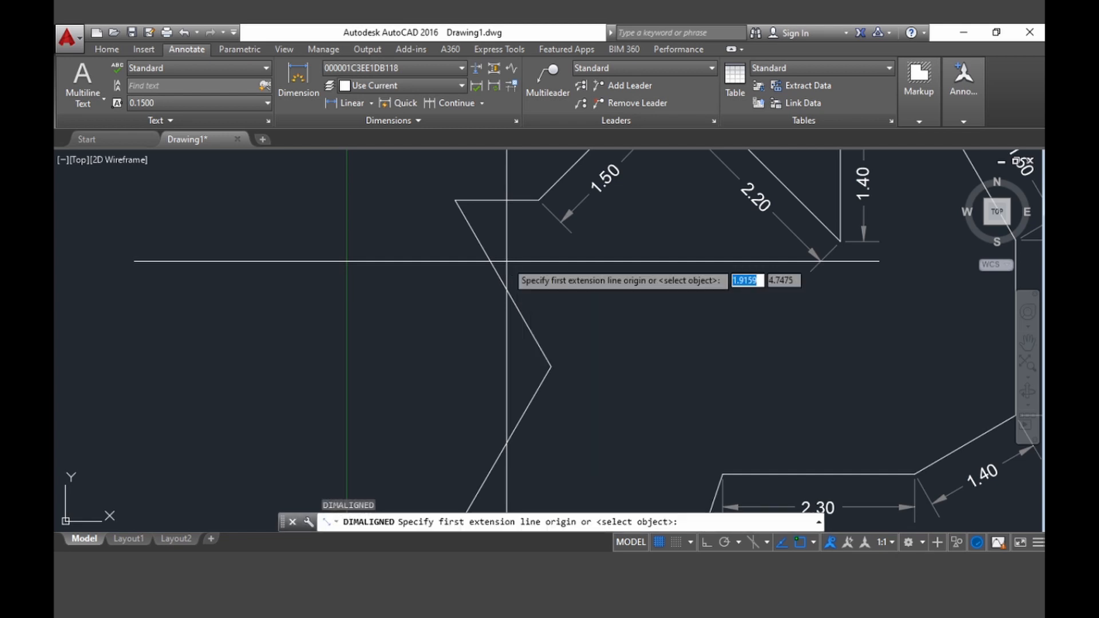
click(456, 201)
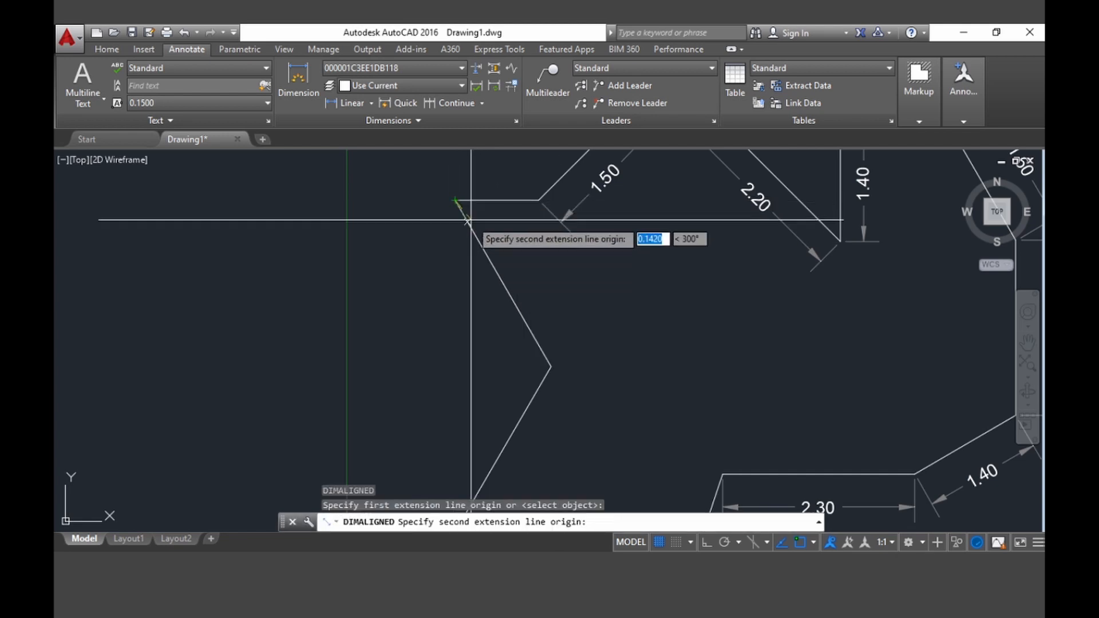
click(549, 366)
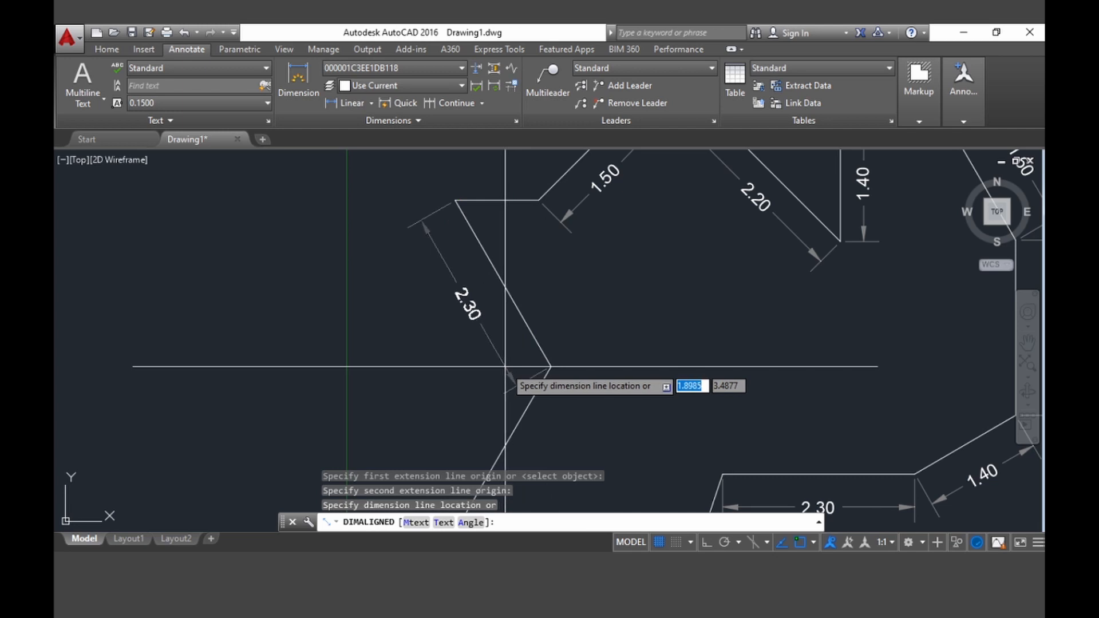
click(505, 367)
Step: Use DIMLINEAR to dimension the short horizontal segment at the top of the left peak, placing the dimension line just above it
middle_drag(675, 327, 514, 390)
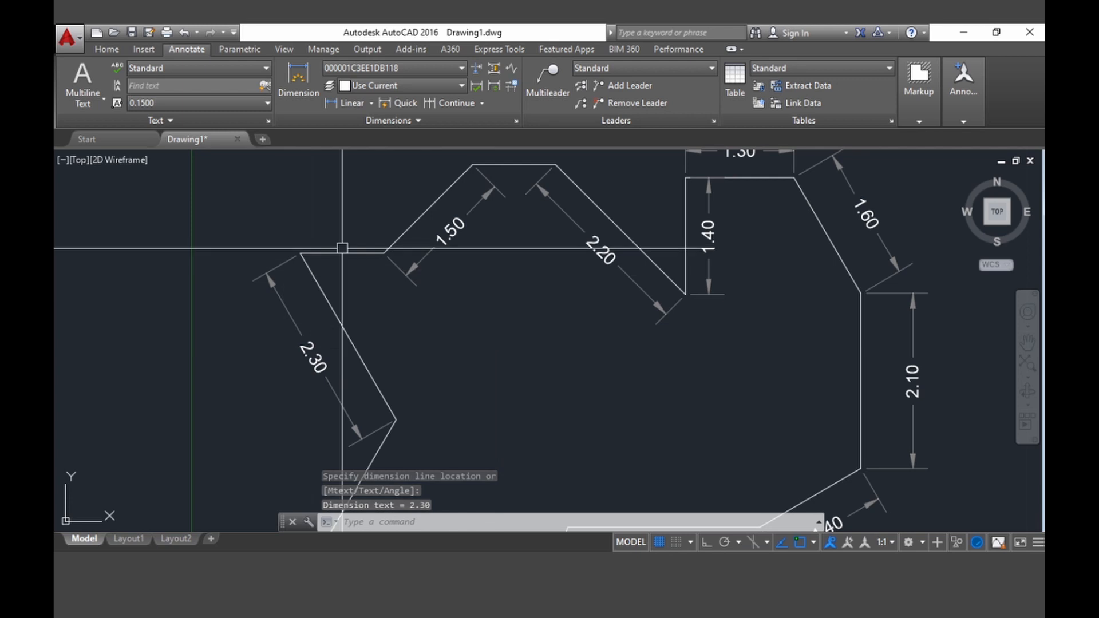
middle_drag(502, 355, 449, 400)
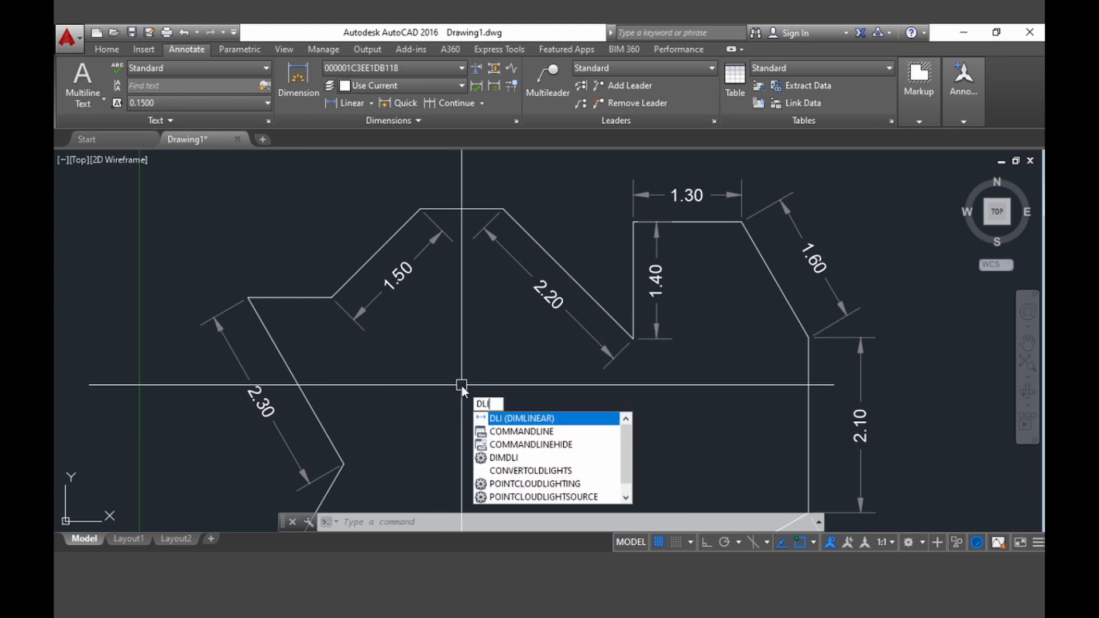
key(Return)
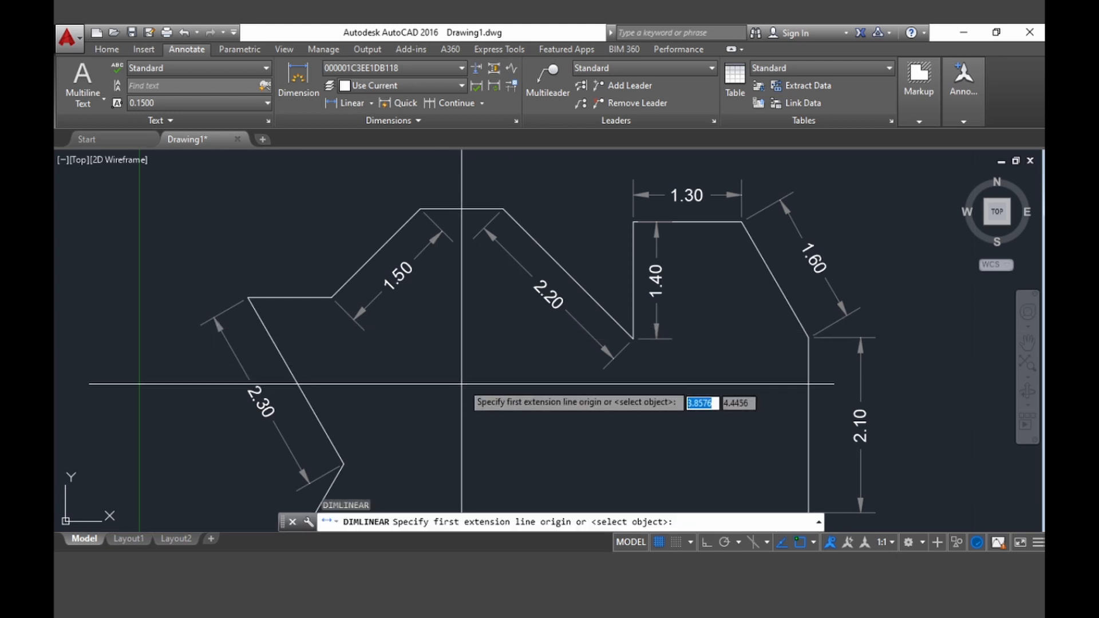
click(420, 208)
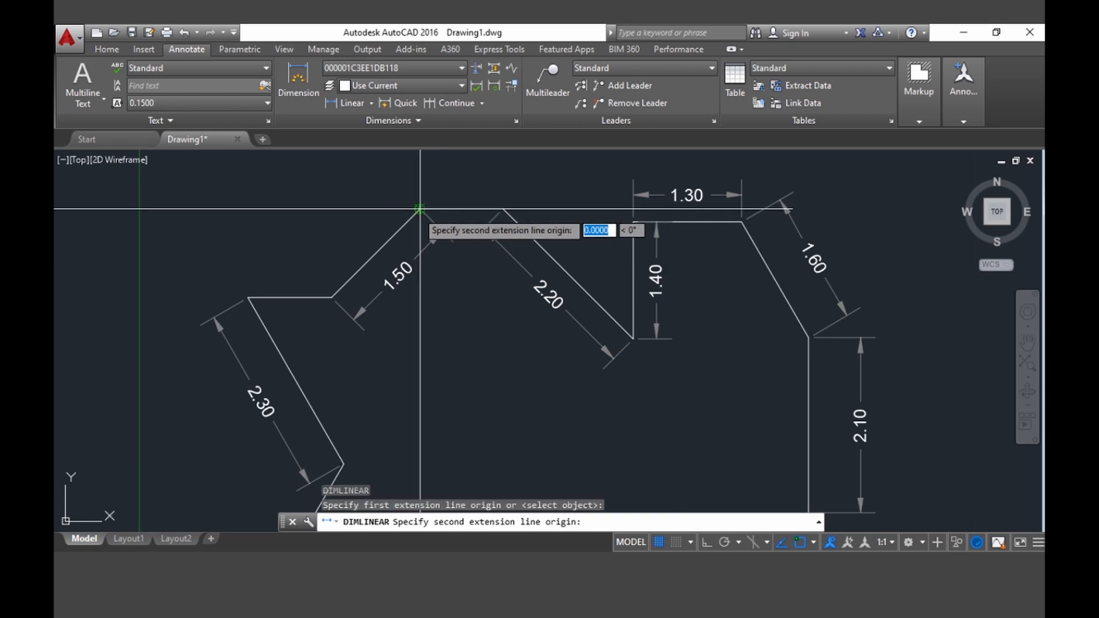
click(501, 198)
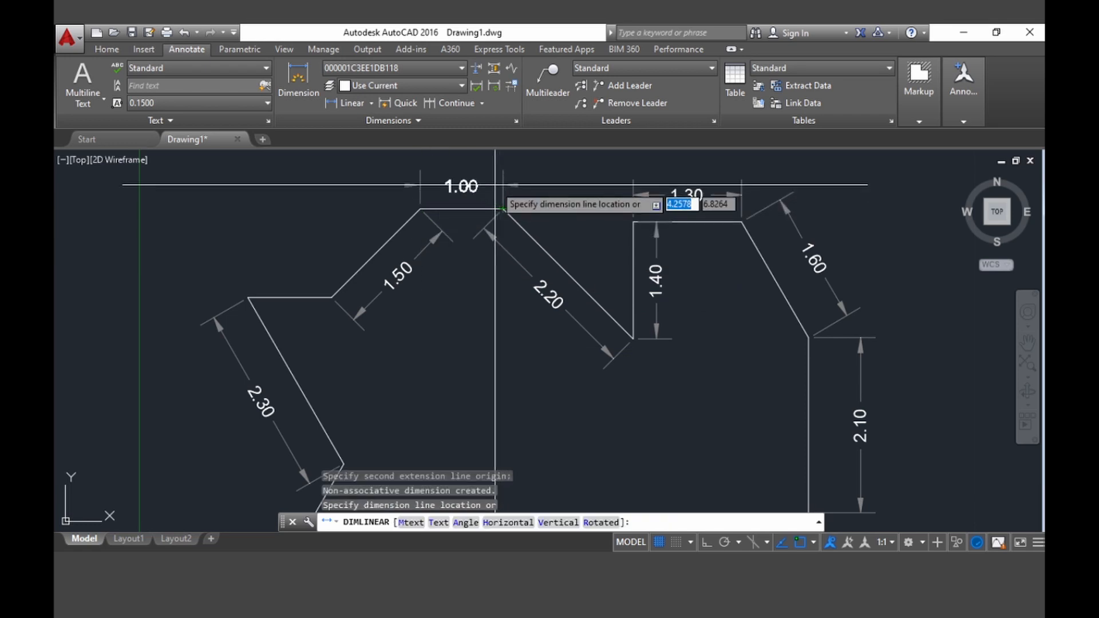
click(495, 185)
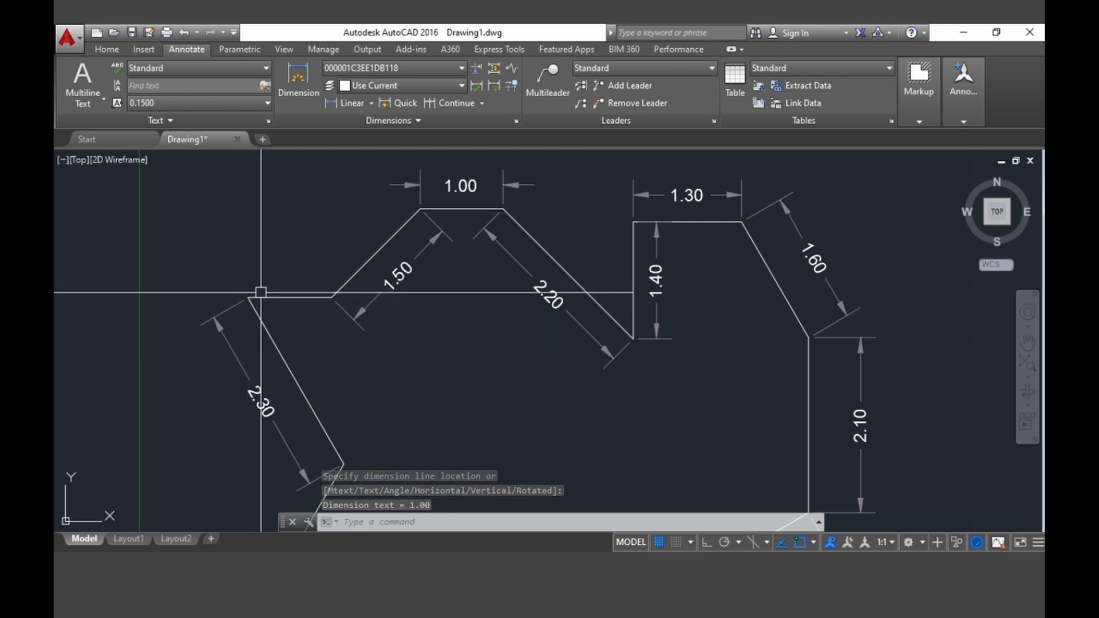
Step: Add a linear dimension to the short horizontal segment at the outline's upper left corner, placing it just above the segment
text(DLI)
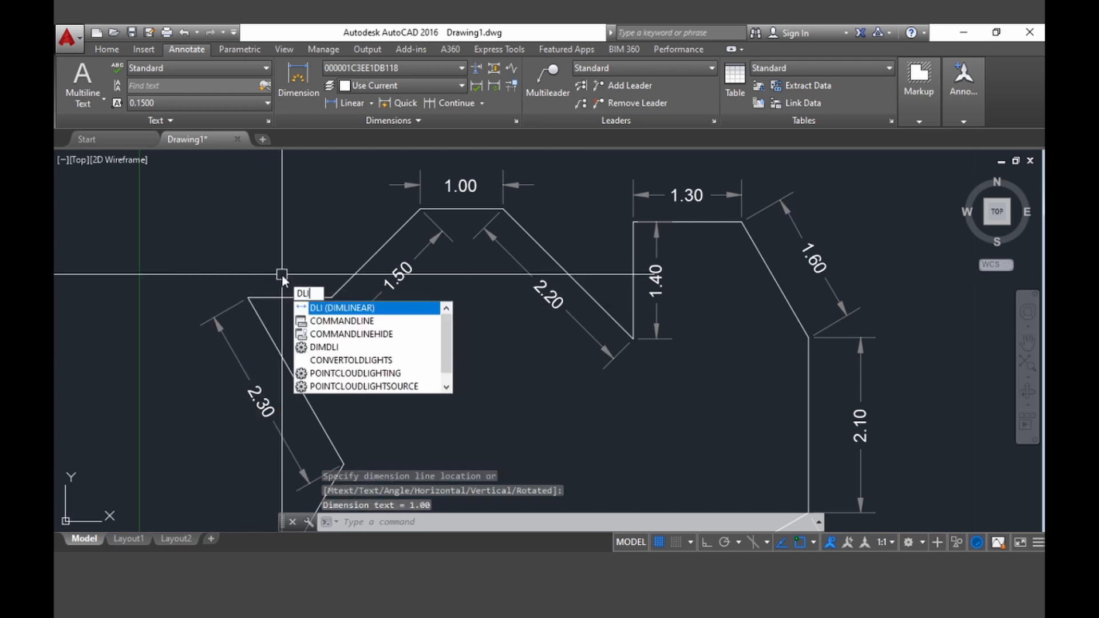
key(Return)
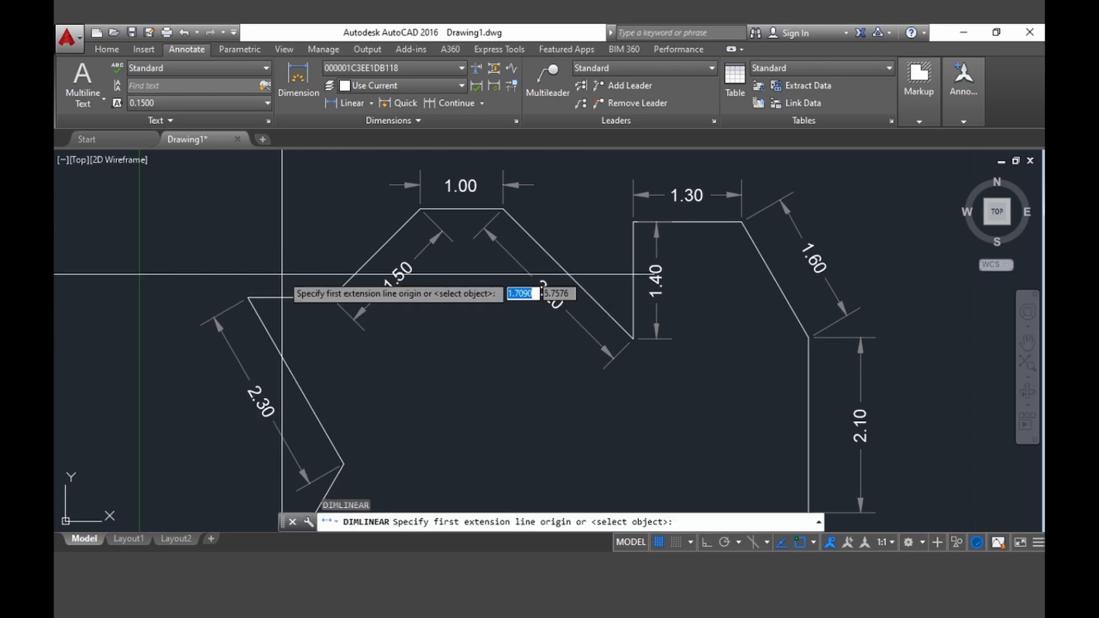
click(248, 298)
click(331, 298)
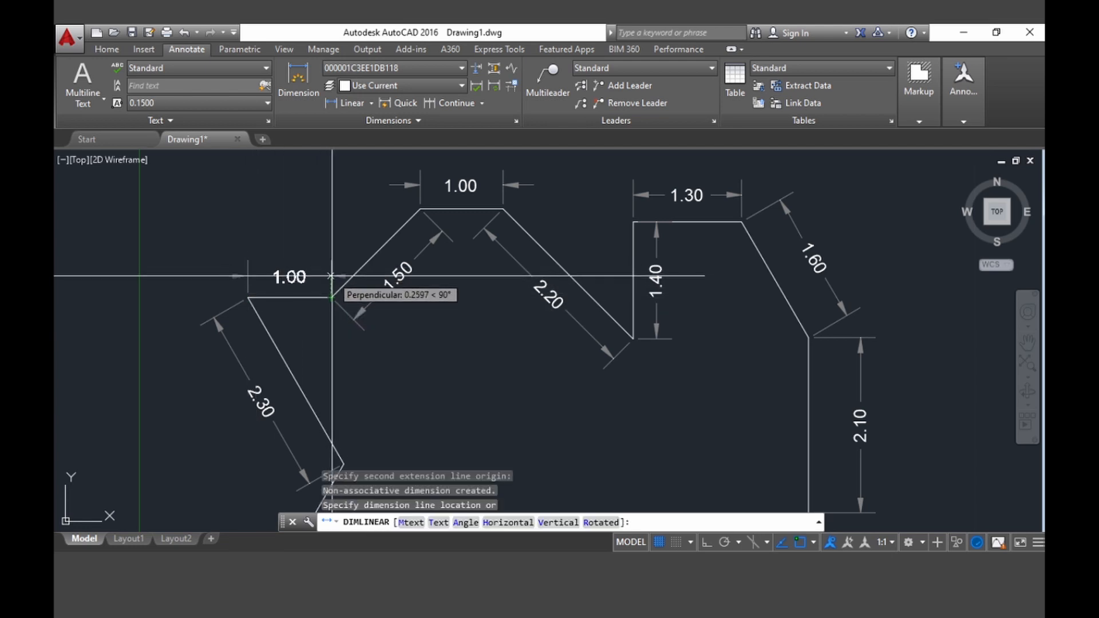
click(331, 277)
Step: Use DIMANGULAR to dimension the interior angle between the lower horizontal segment and the adjoining lower-right sloped segment, placing the arc inside the outline
middle_drag(526, 366, 525, 265)
scroll(525, 266, up, 1)
scroll(525, 267, down, 2)
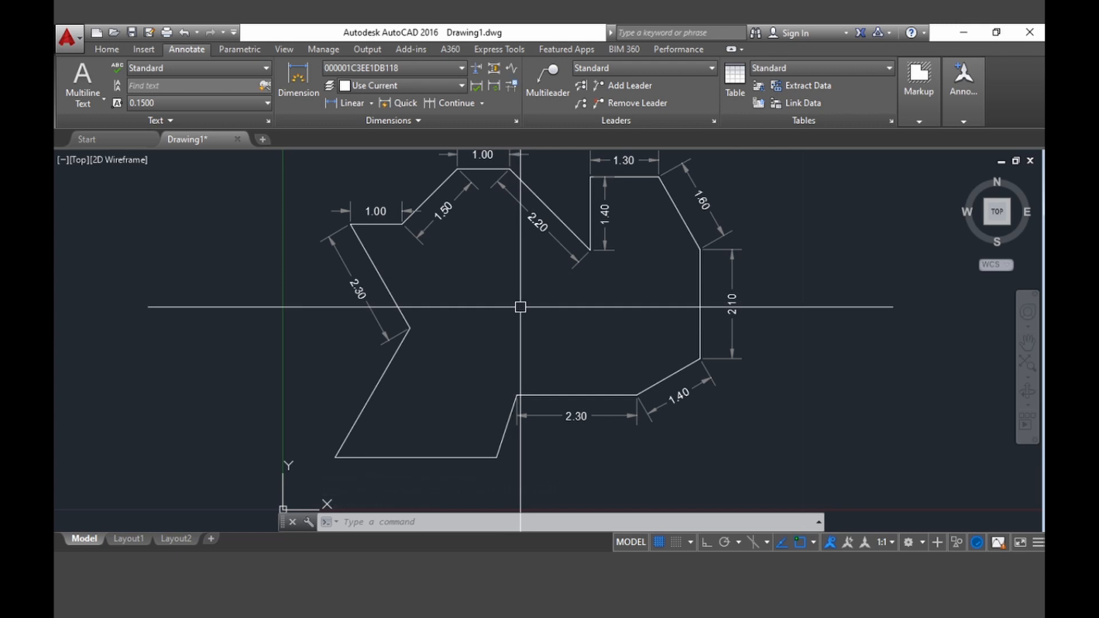
mouse_move(539, 324)
middle_down()
mouse_move(510, 331)
mouse_move(484, 361)
middle_up()
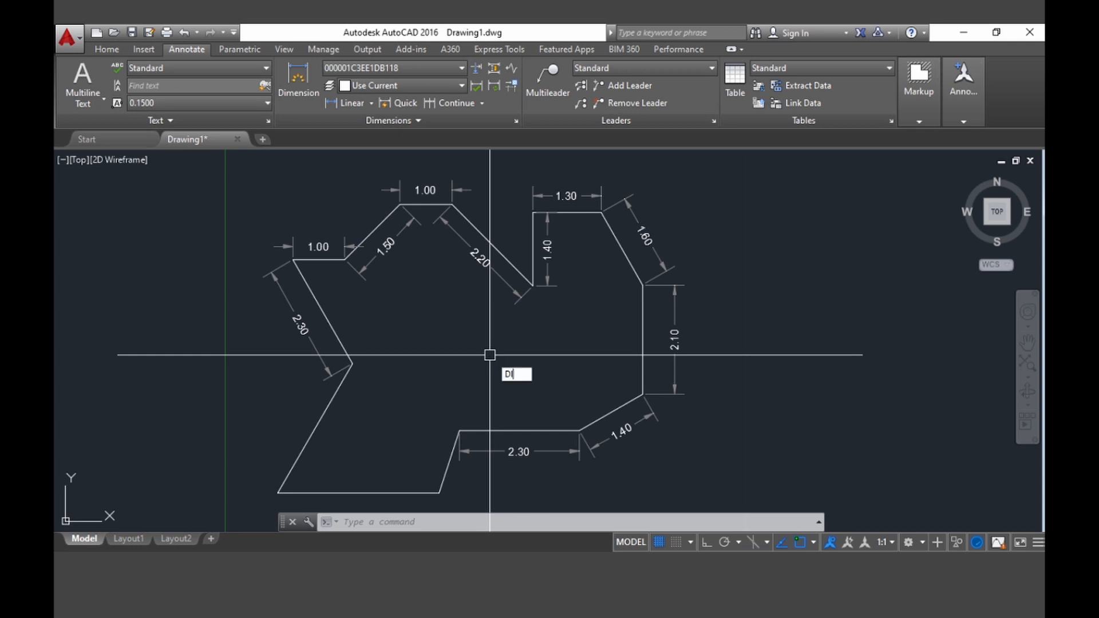
text(MANG)
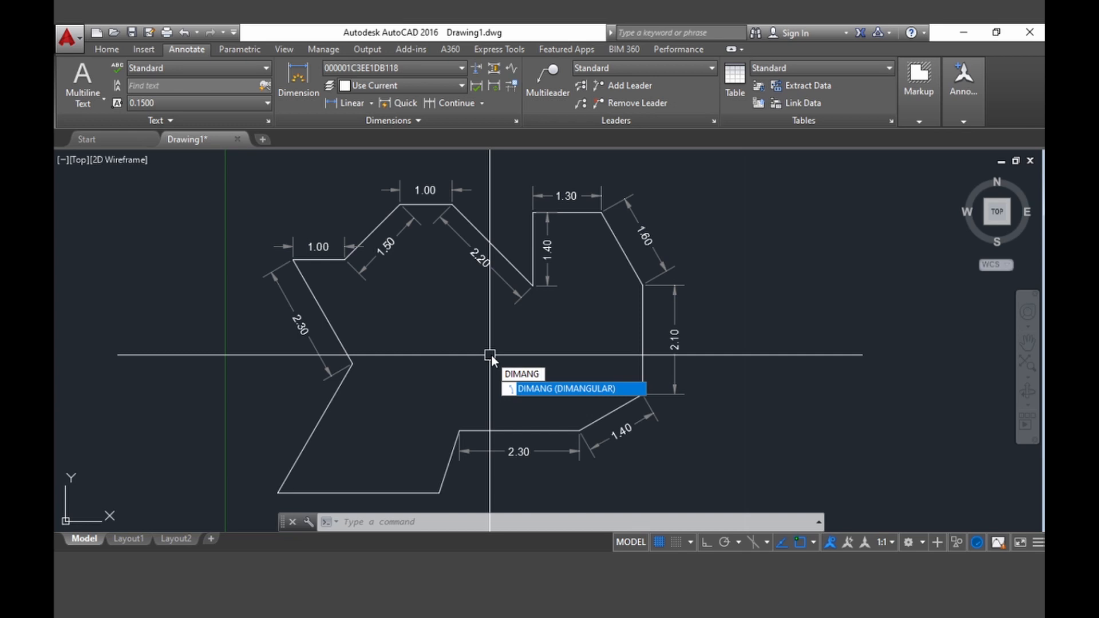
key(Return)
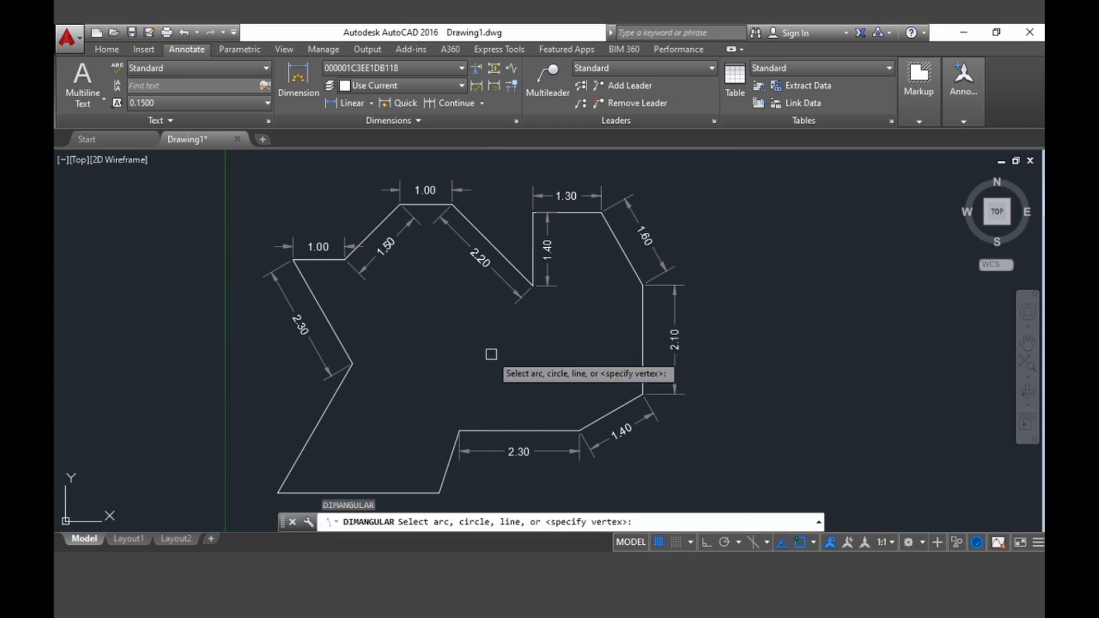
click(512, 430)
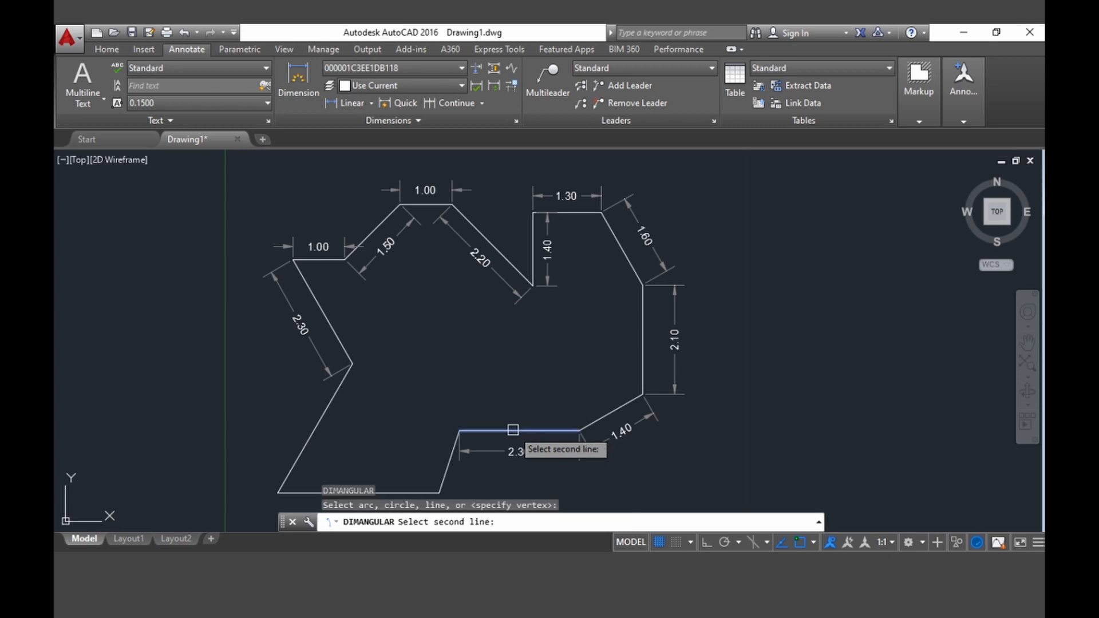
click(610, 413)
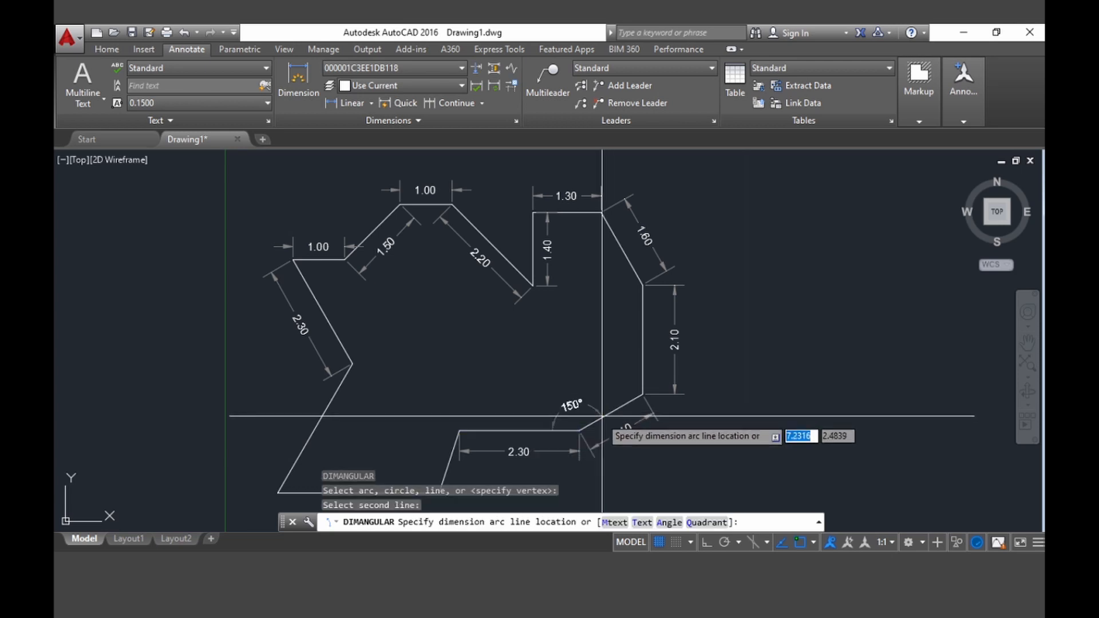
click(569, 398)
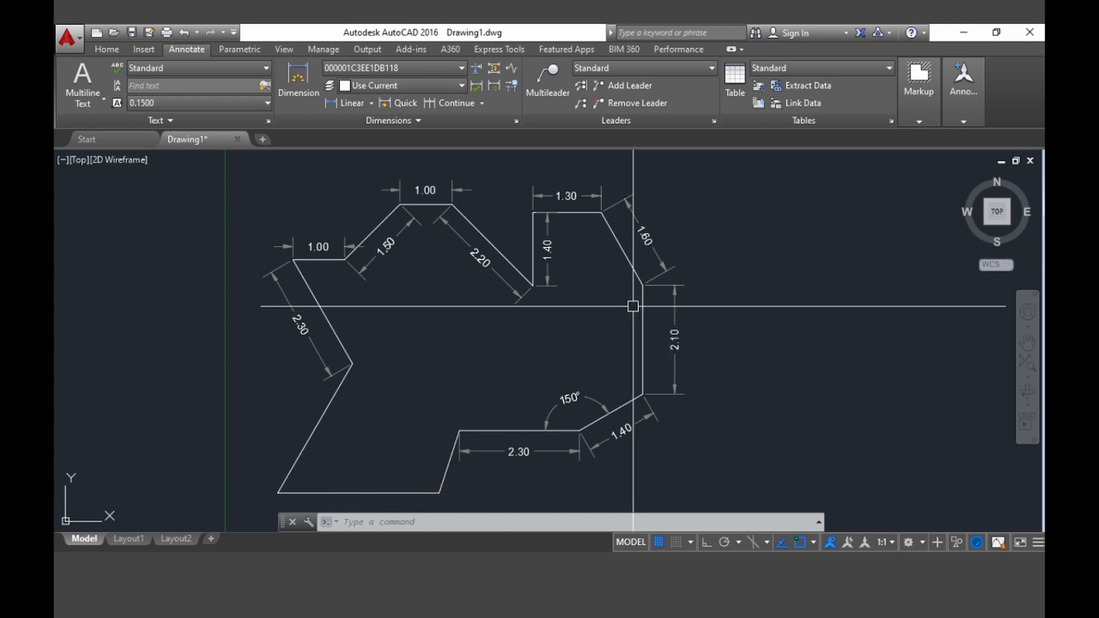
Step: Add an angular dimension between the vertical right-hand edge and the sloped segment above it, placing the arc inside the outline
text(A)
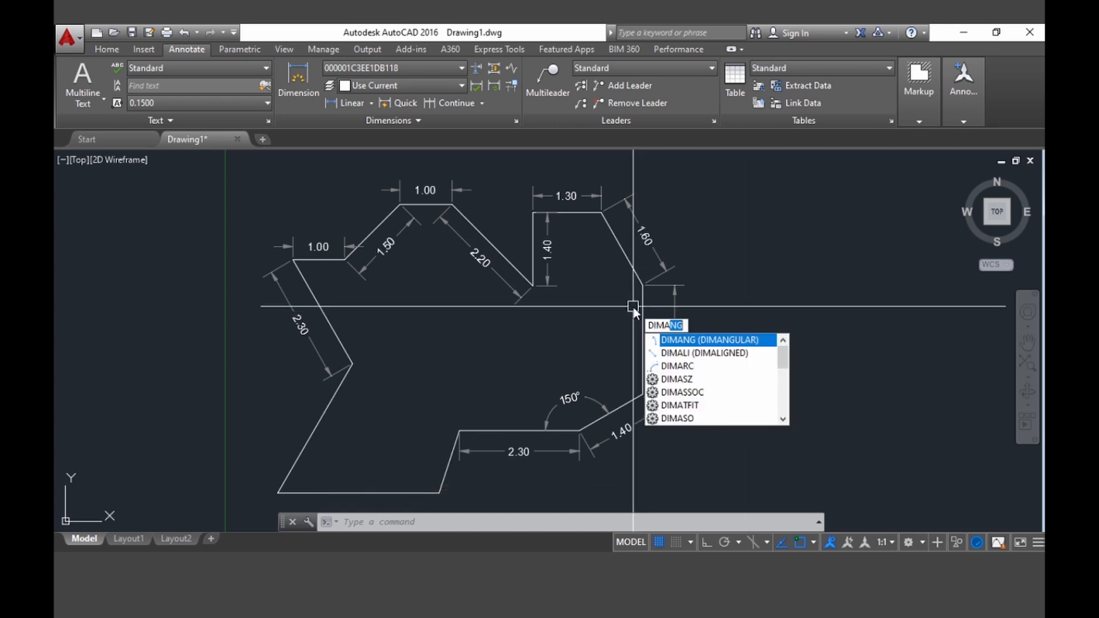
key(Return)
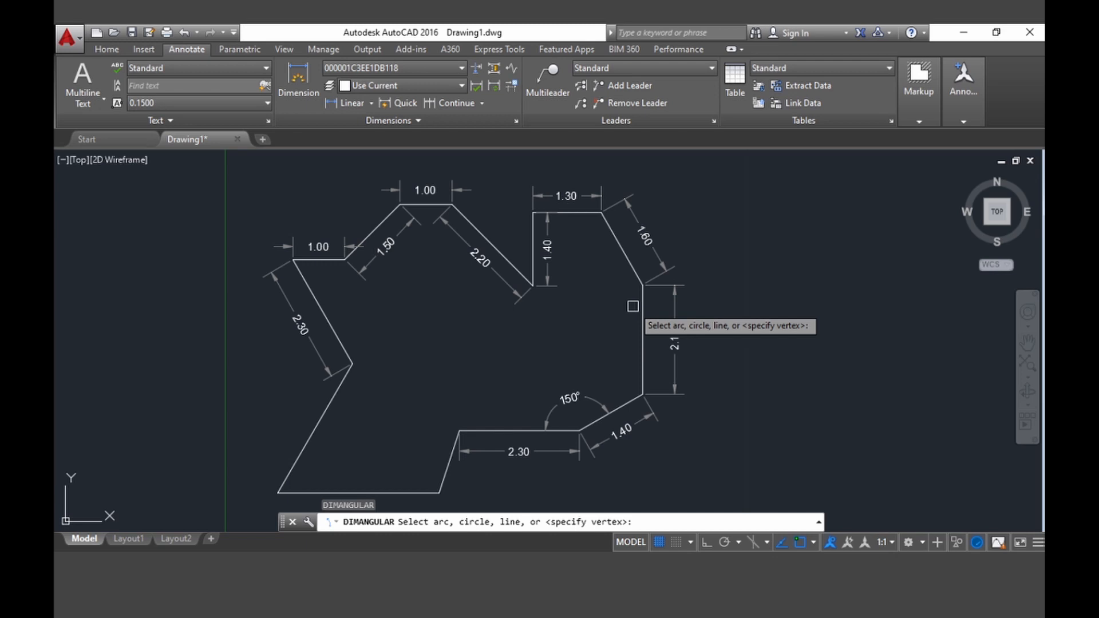
click(641, 304)
click(626, 259)
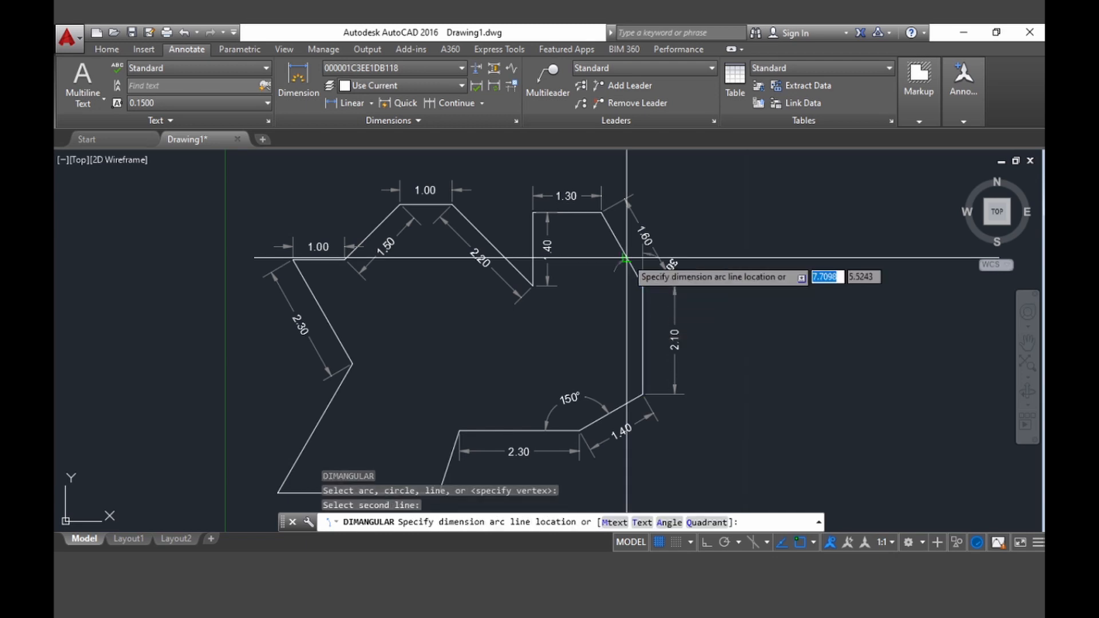
click(616, 309)
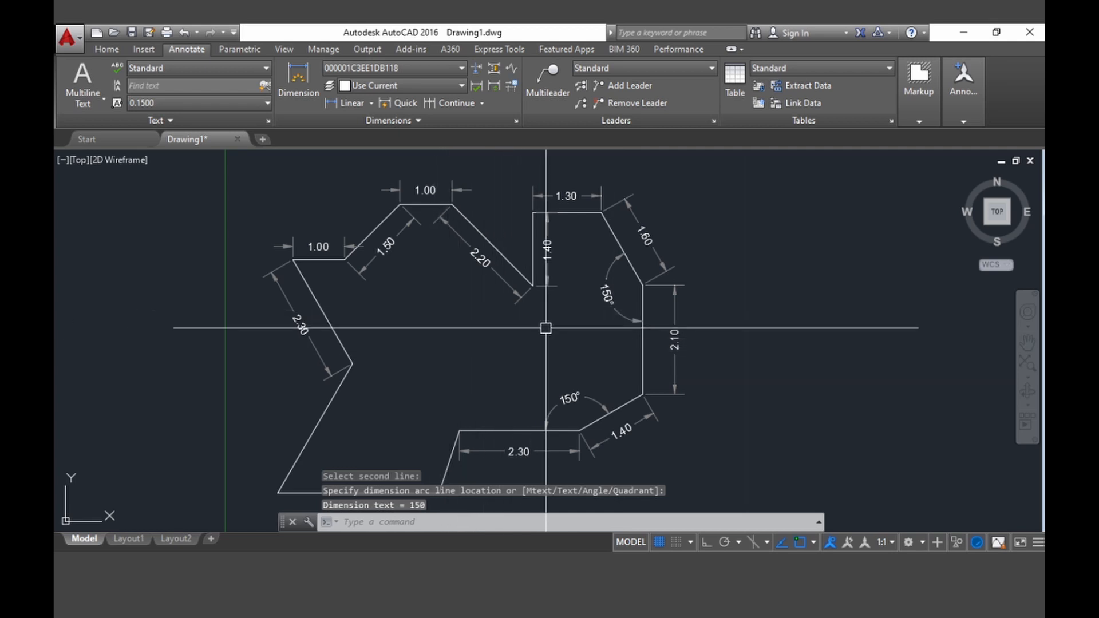
middle_drag(545, 327, 537, 362)
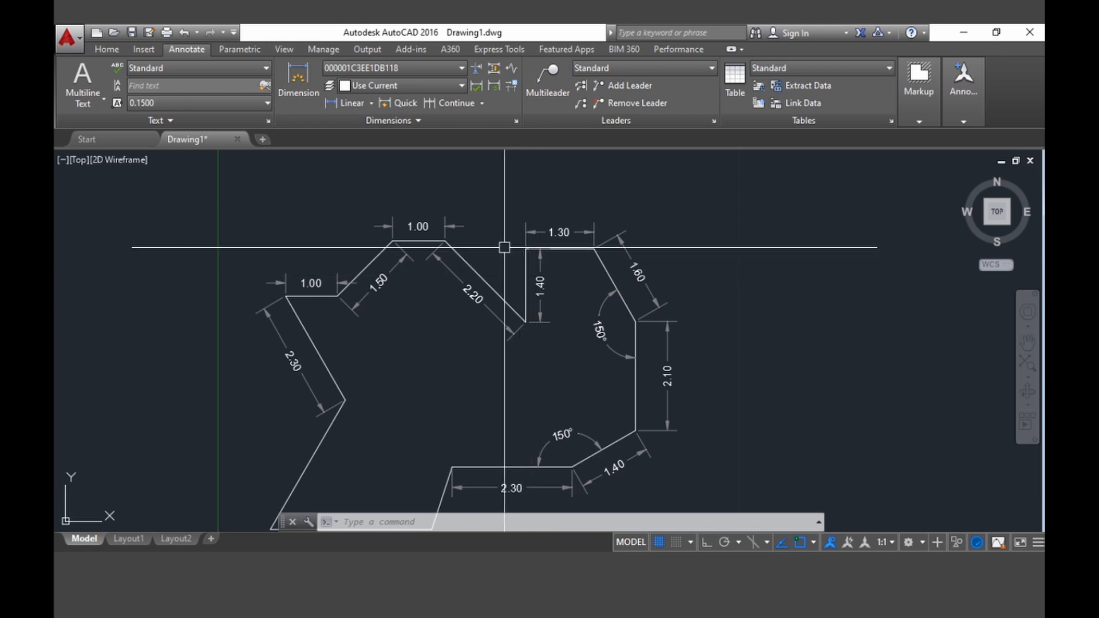
Step: Add an angular dimension between the left peak's descending slope and the notch's vertical edge, placing the arc across the notch opening
text(ANG)
key(Return)
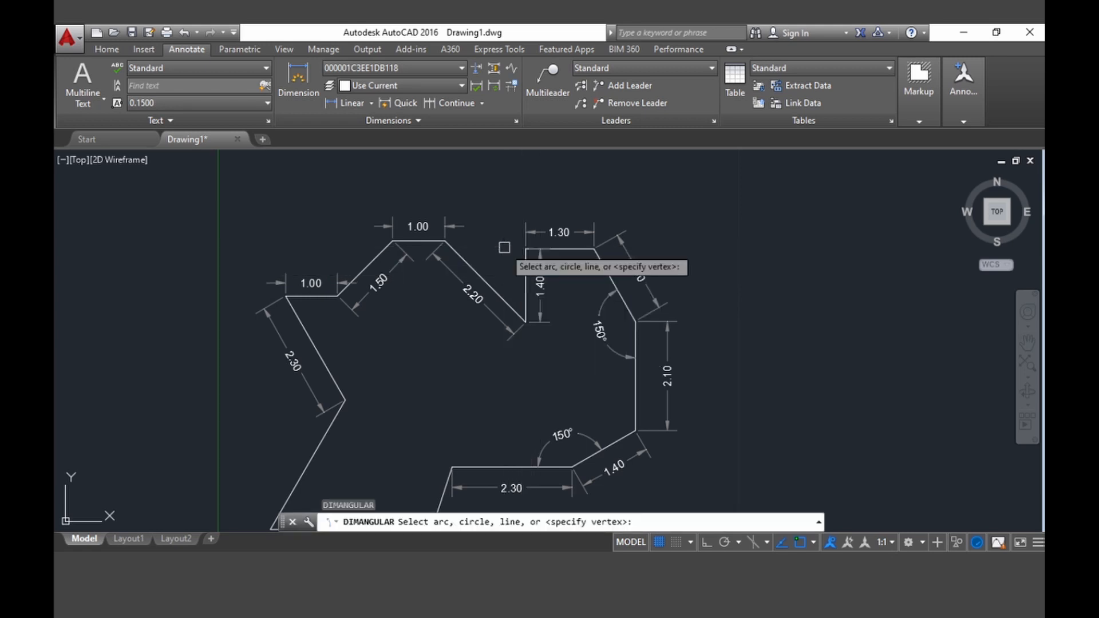
click(476, 273)
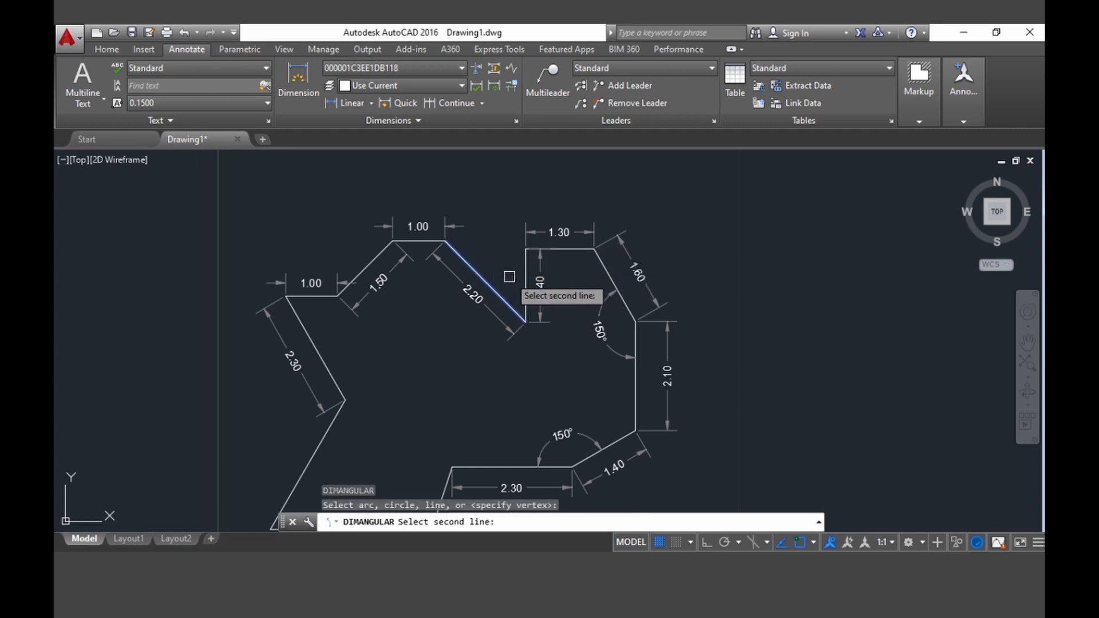
click(527, 278)
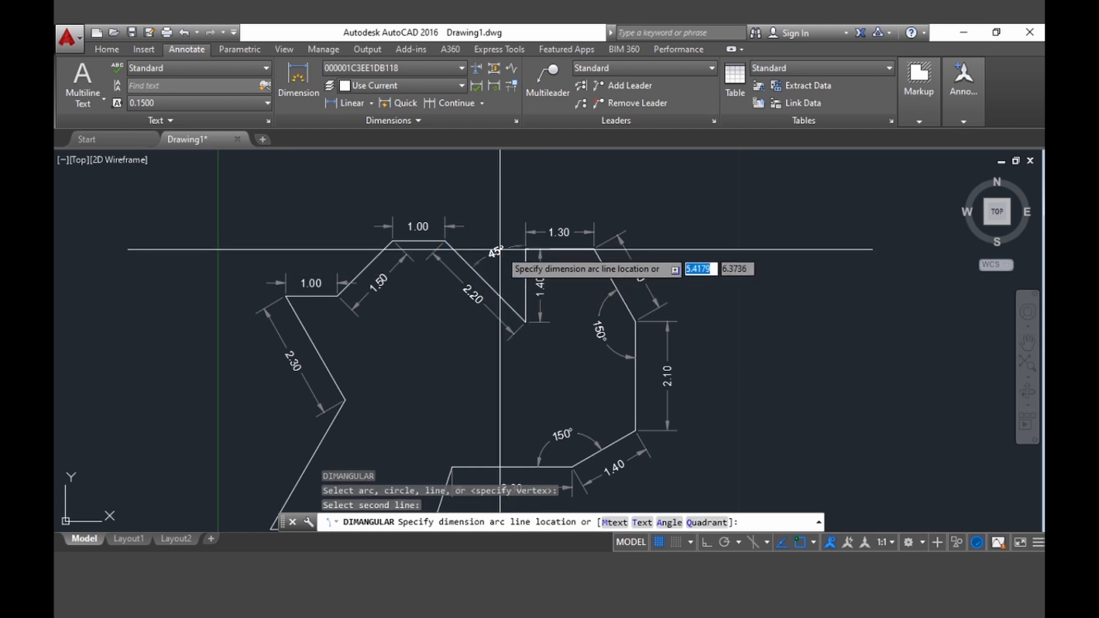
click(500, 249)
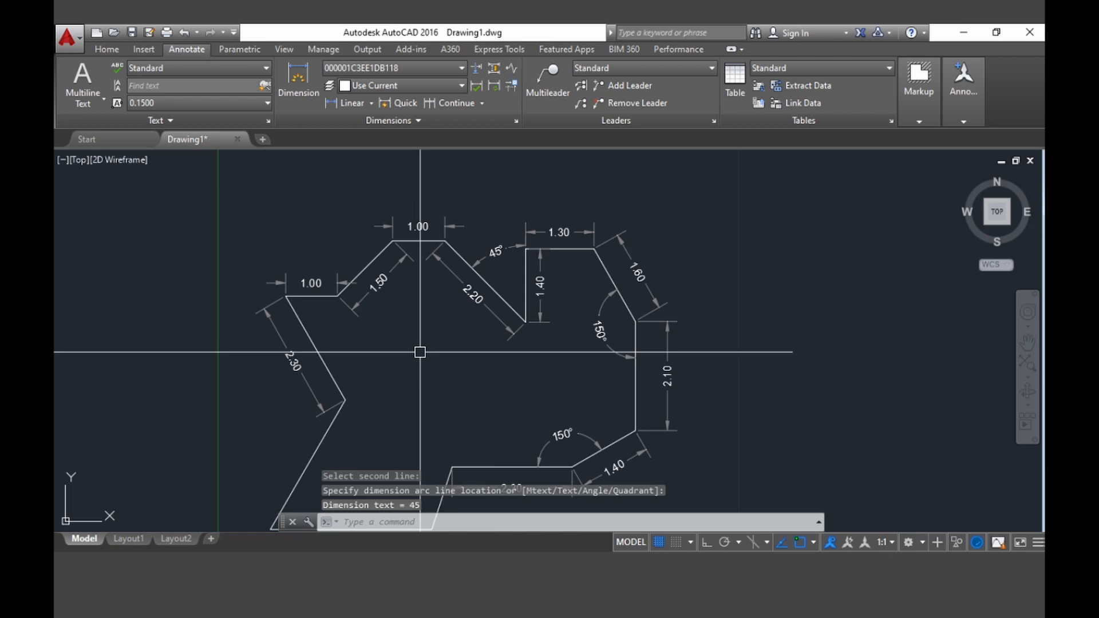
Step: Dimension the angle between the left peak's top segment and its rising slope with DIMANGULAR, placing the arc outside the outline
mouse_move(419, 352)
middle_down()
mouse_move(464, 343)
mouse_move(508, 311)
middle_up()
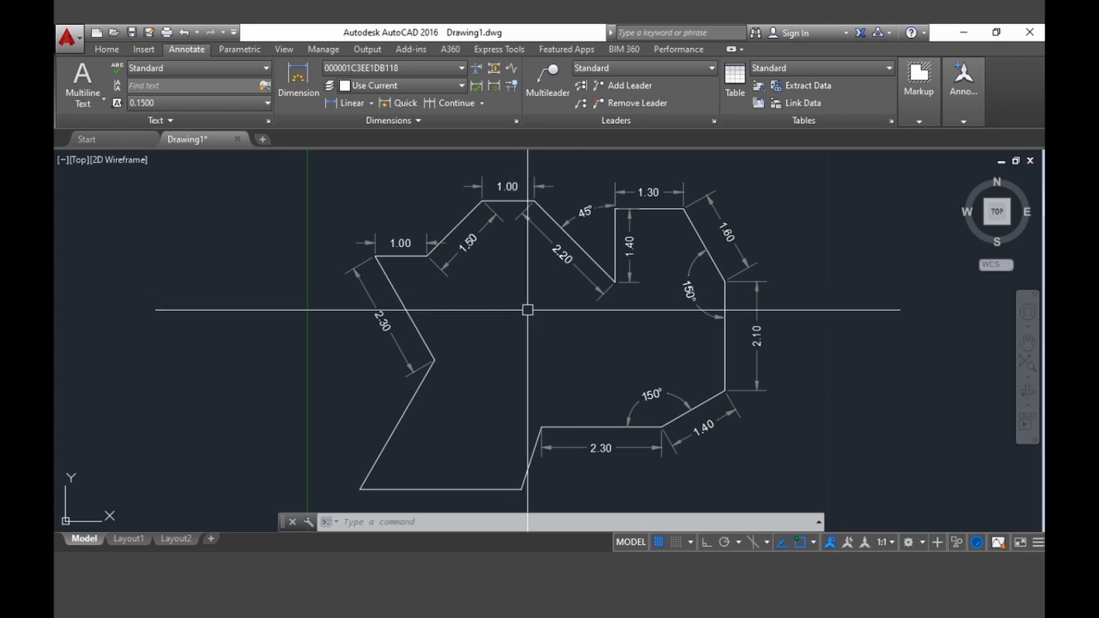
middle_drag(531, 303, 530, 339)
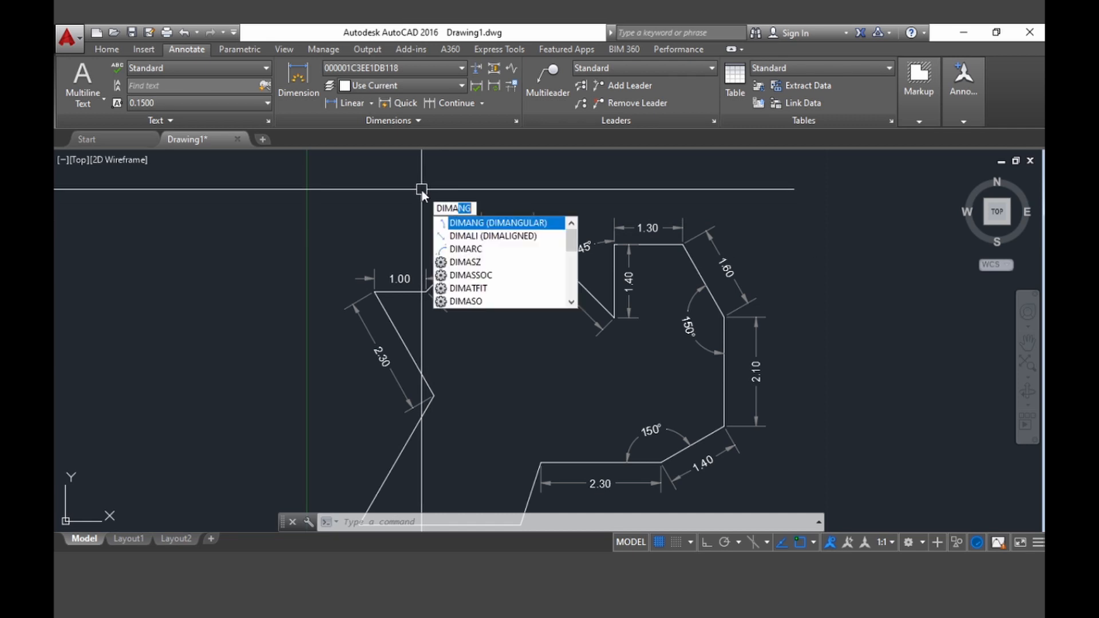
key(Return)
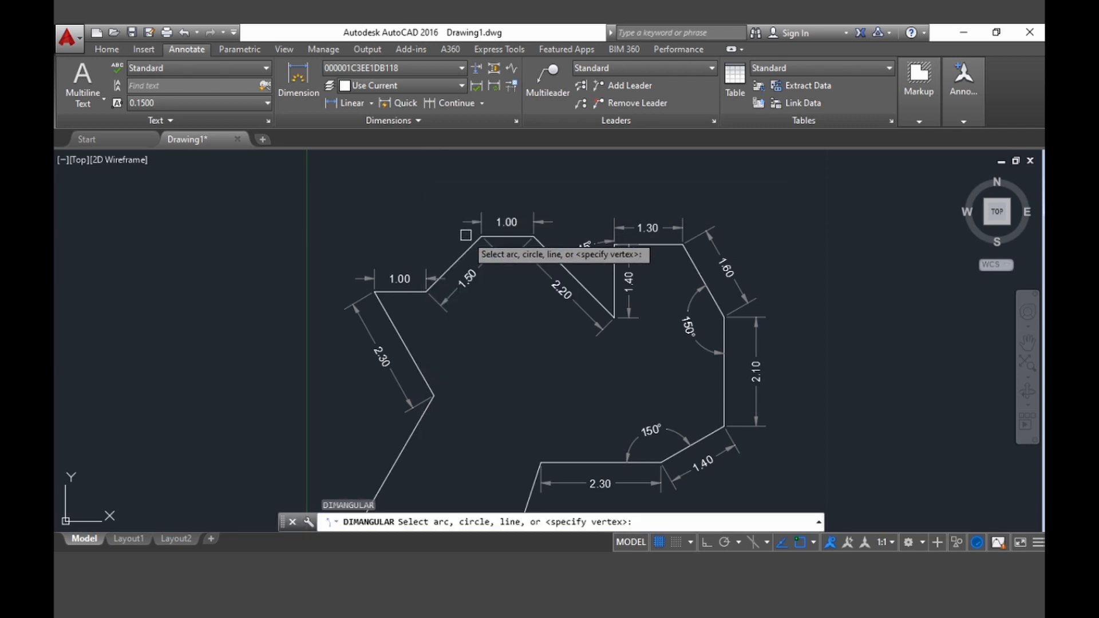
click(499, 235)
click(462, 255)
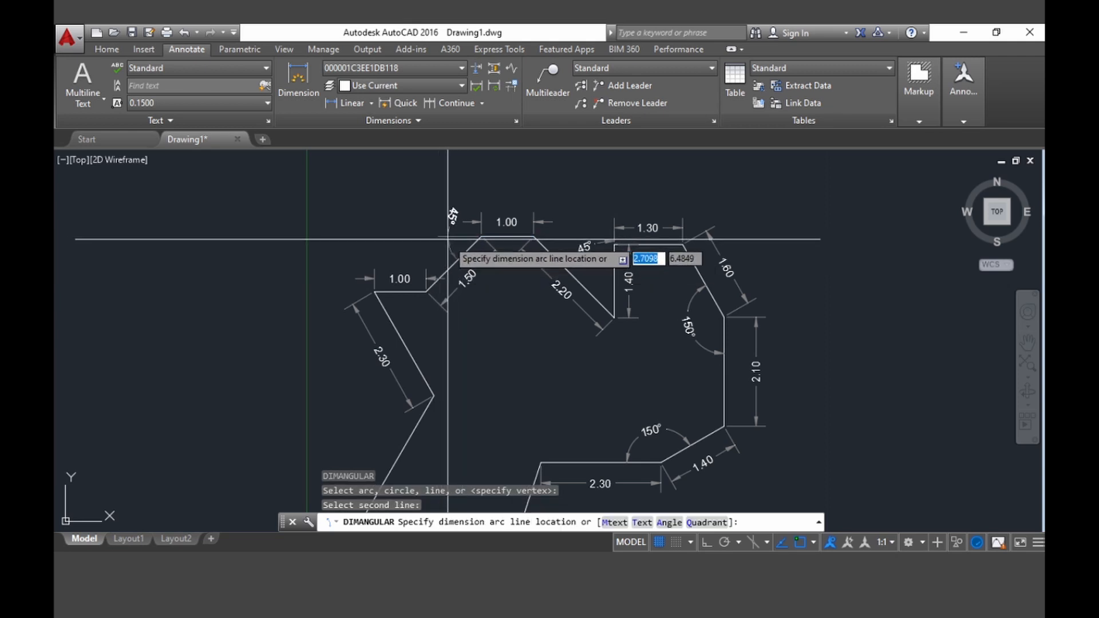
click(446, 239)
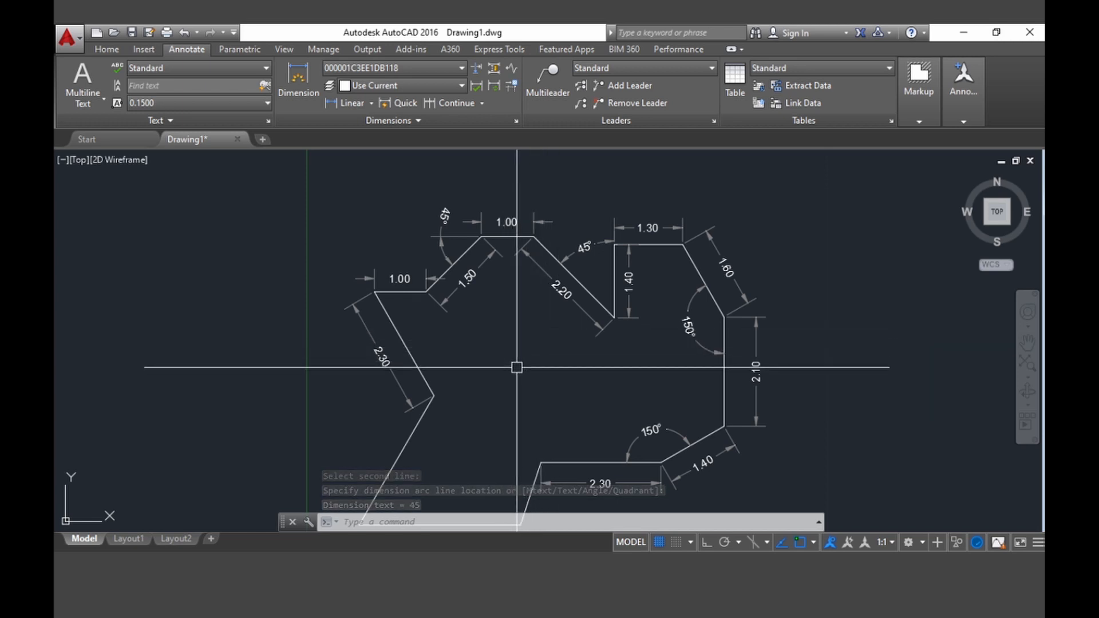
Step: Add an angular dimension between the upper-left horizontal segment and the slope descending from its left end, placing the arc inside the outline
middle_drag(517, 368, 569, 307)
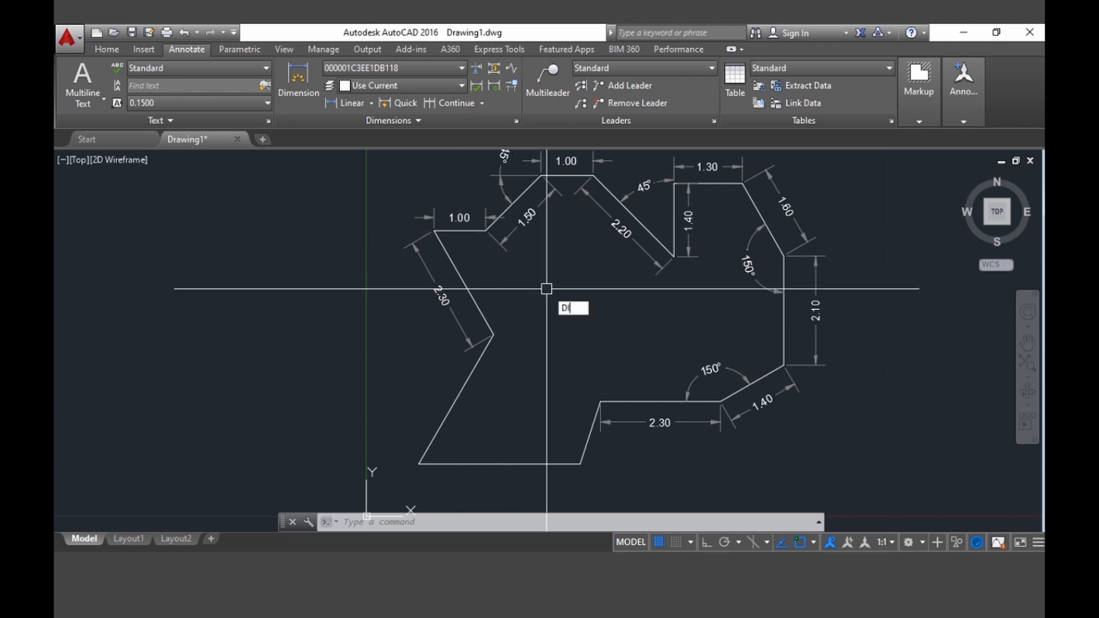
text(MA)
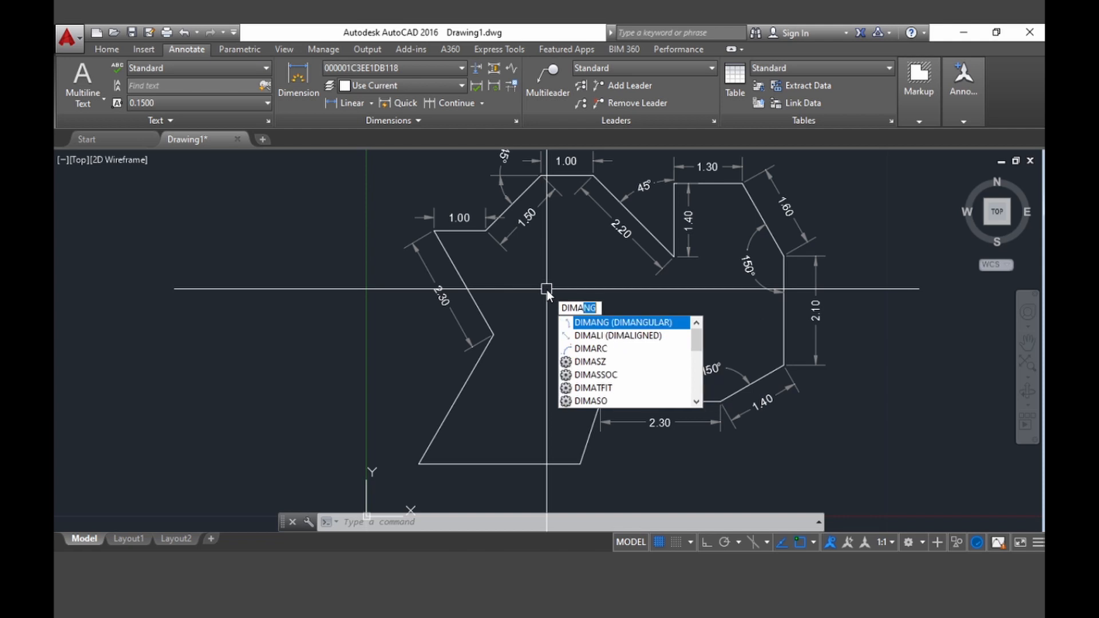
key(Return)
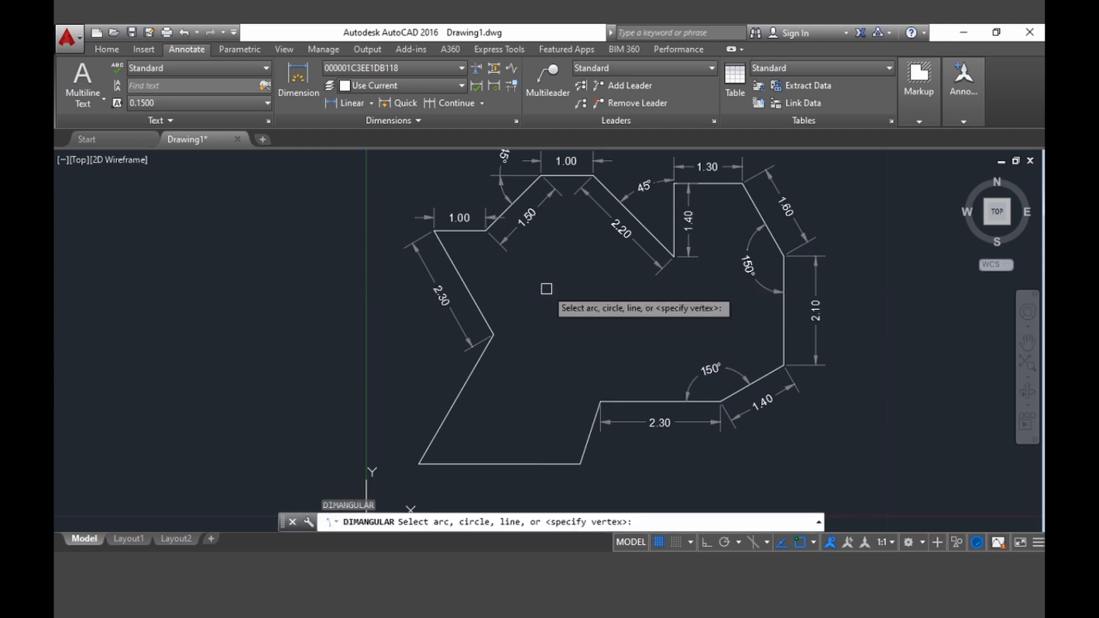
click(453, 232)
click(452, 260)
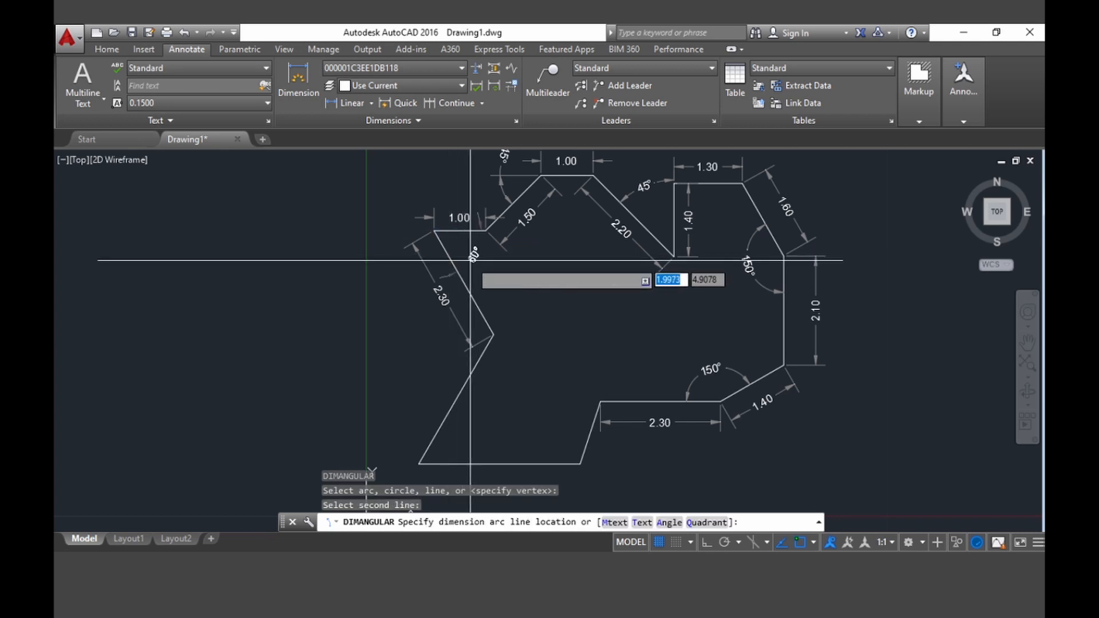
click(467, 260)
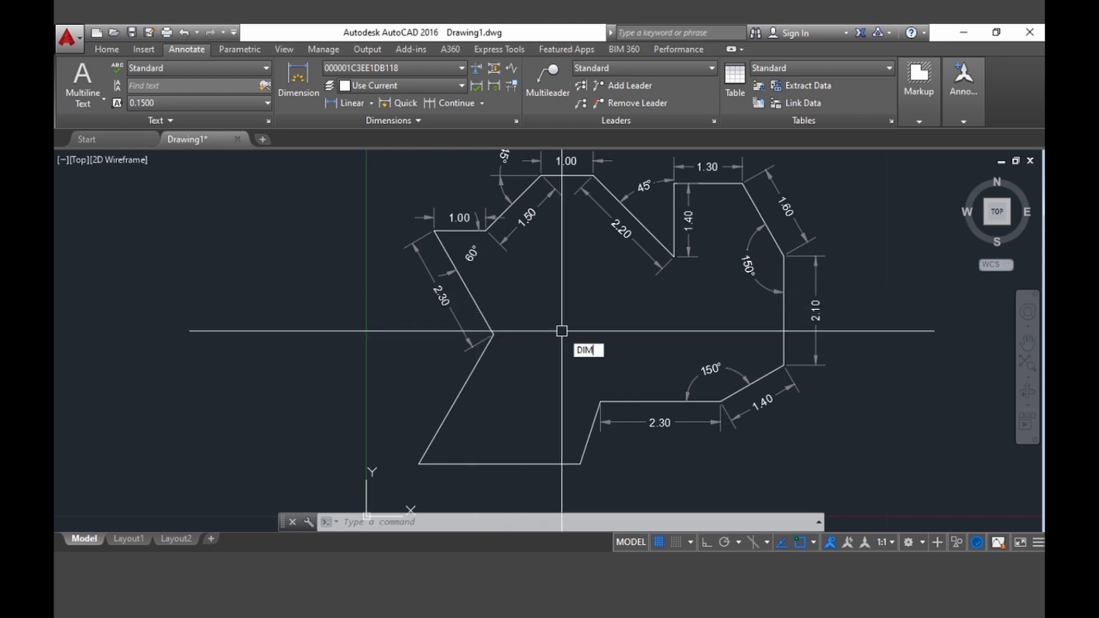
text(ANG)
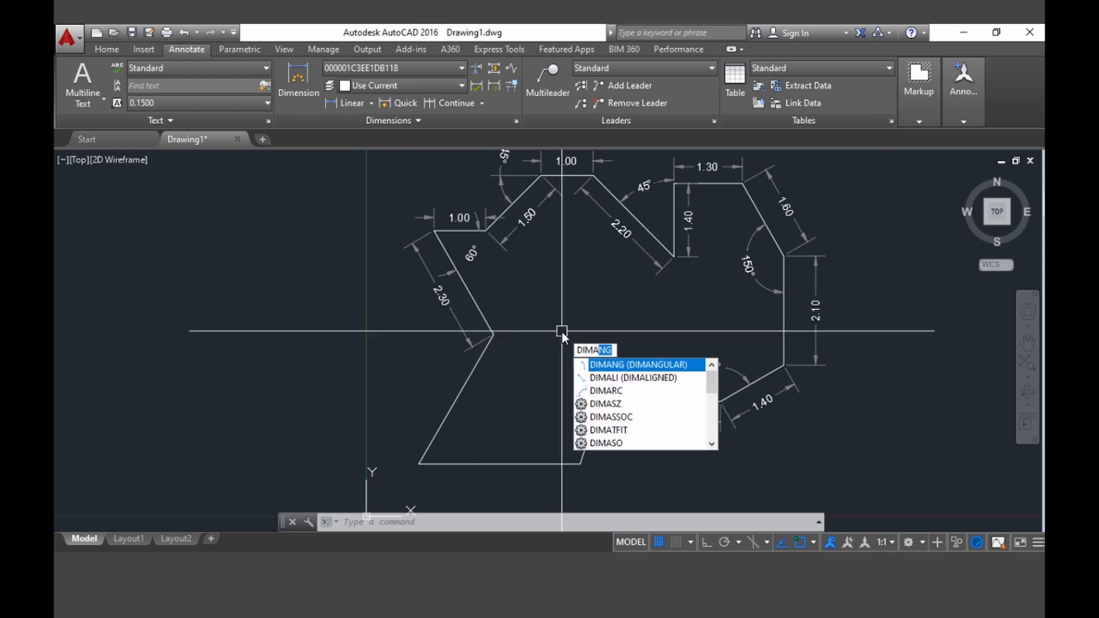
key(Return)
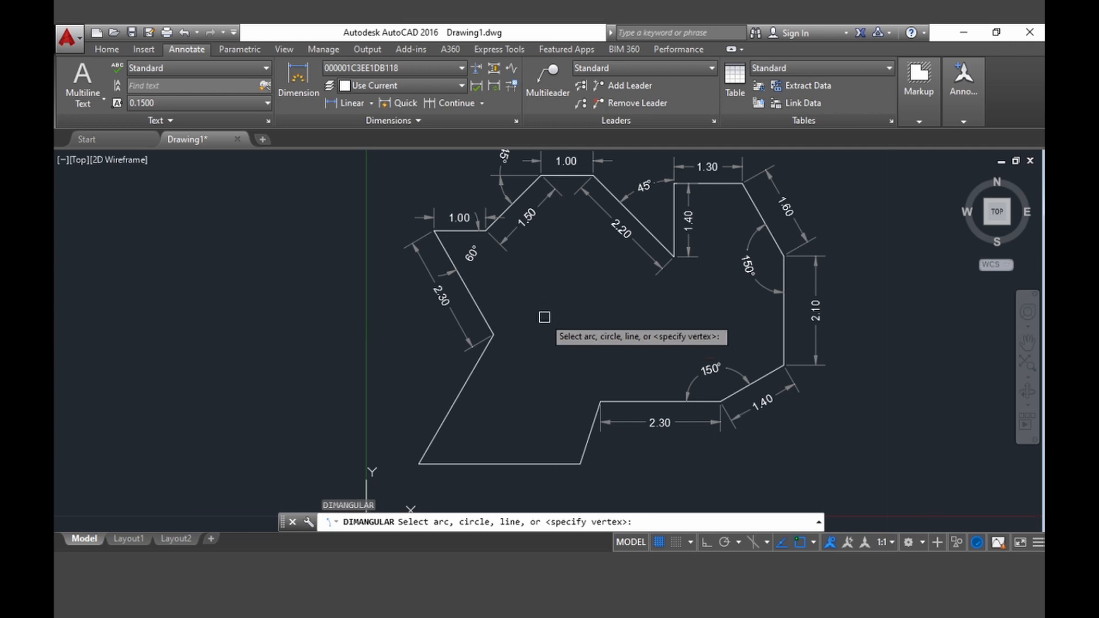
click(481, 306)
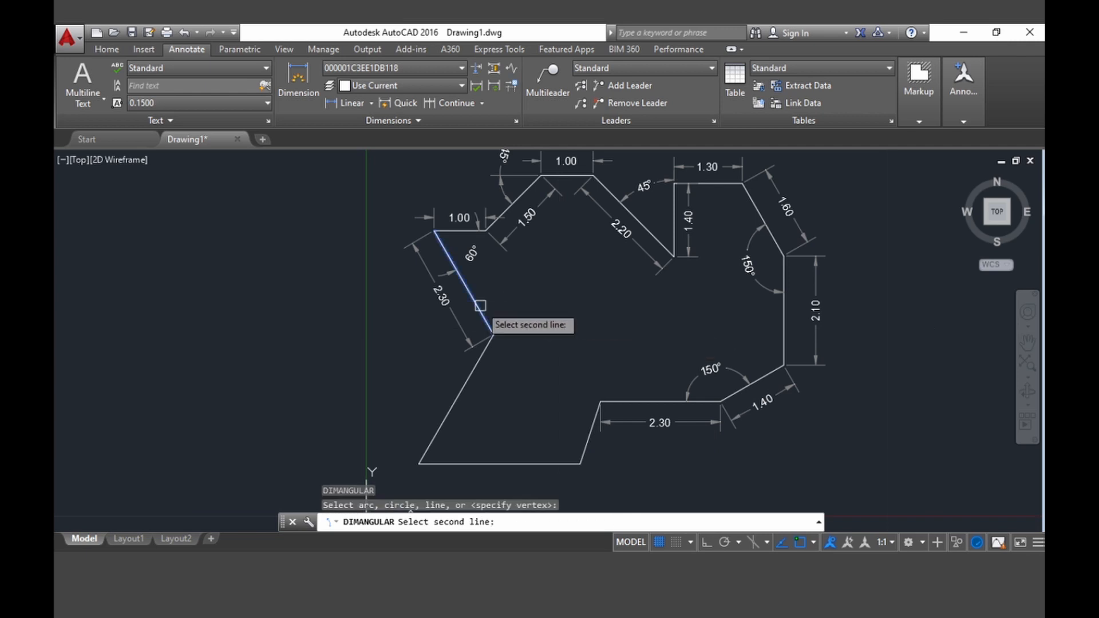
click(481, 356)
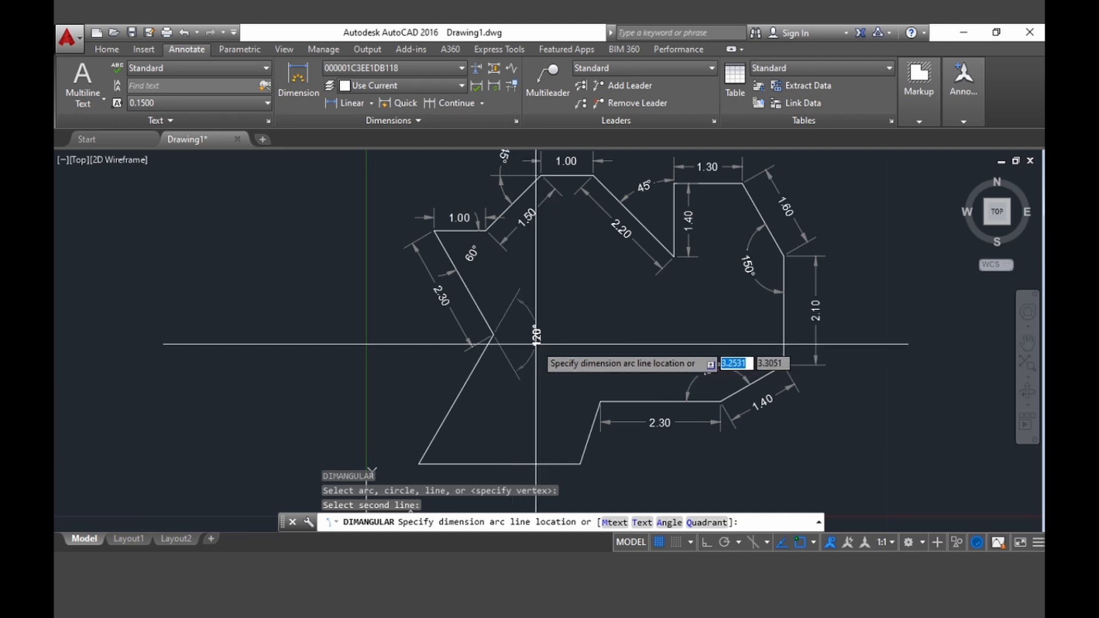
key(Escape)
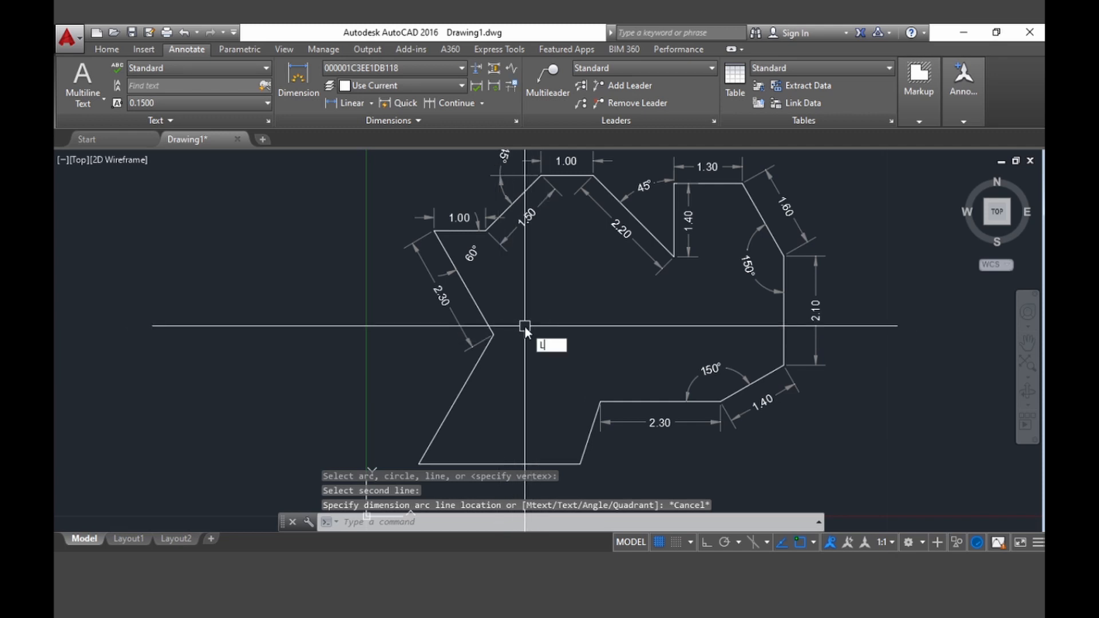
Step: Draw a horizontal reference line about 0.49 units long into the outline from the left side's inward vertex
key(Return)
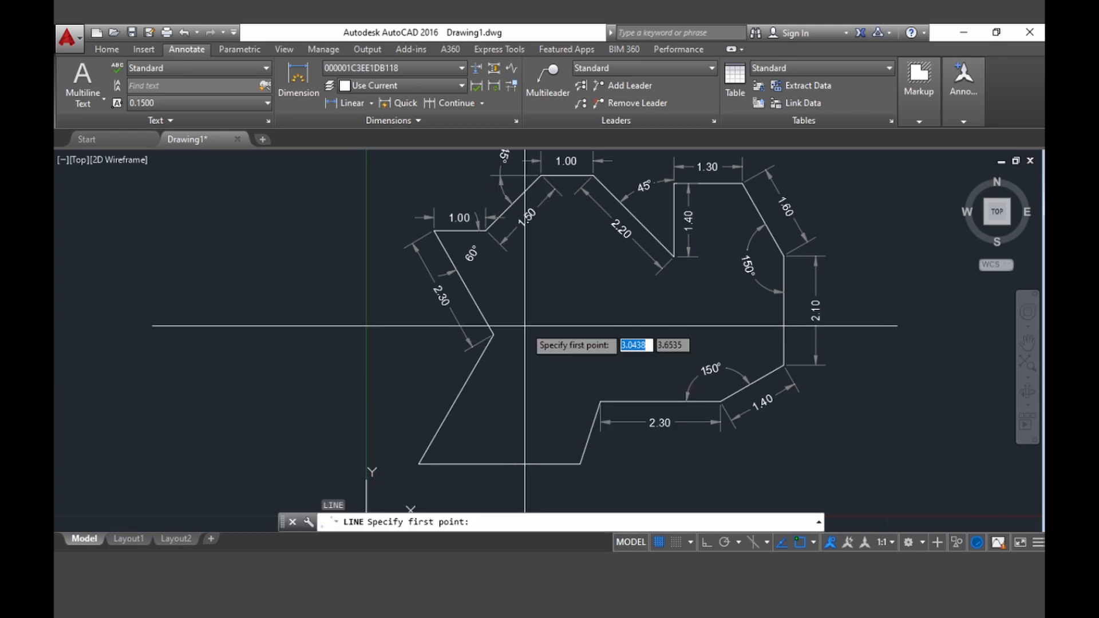
scroll(491, 331, up, 6)
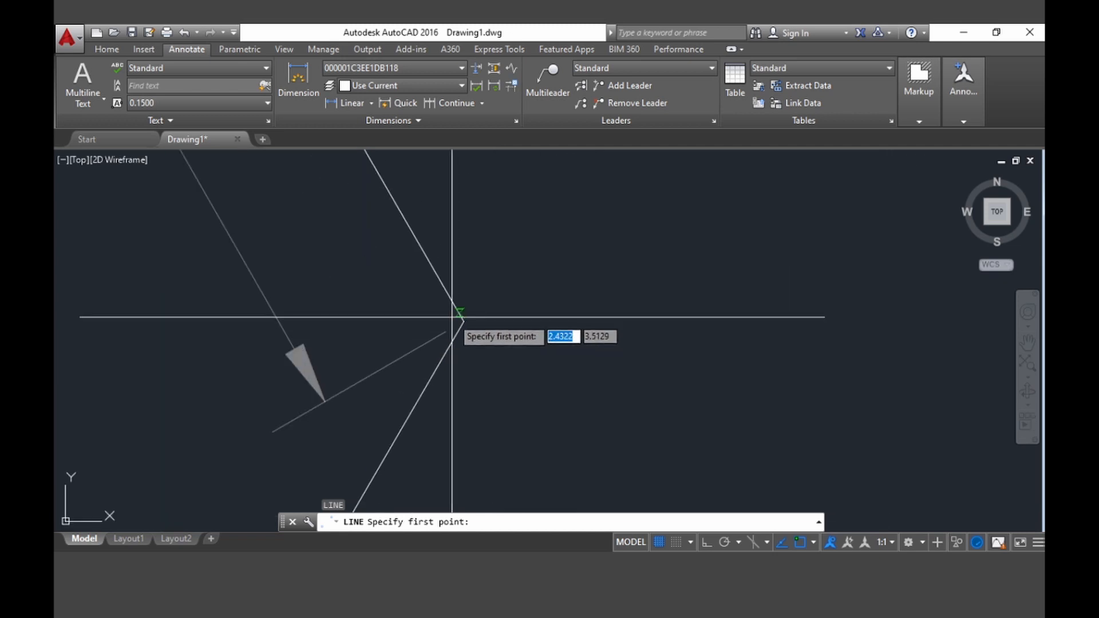
click(464, 322)
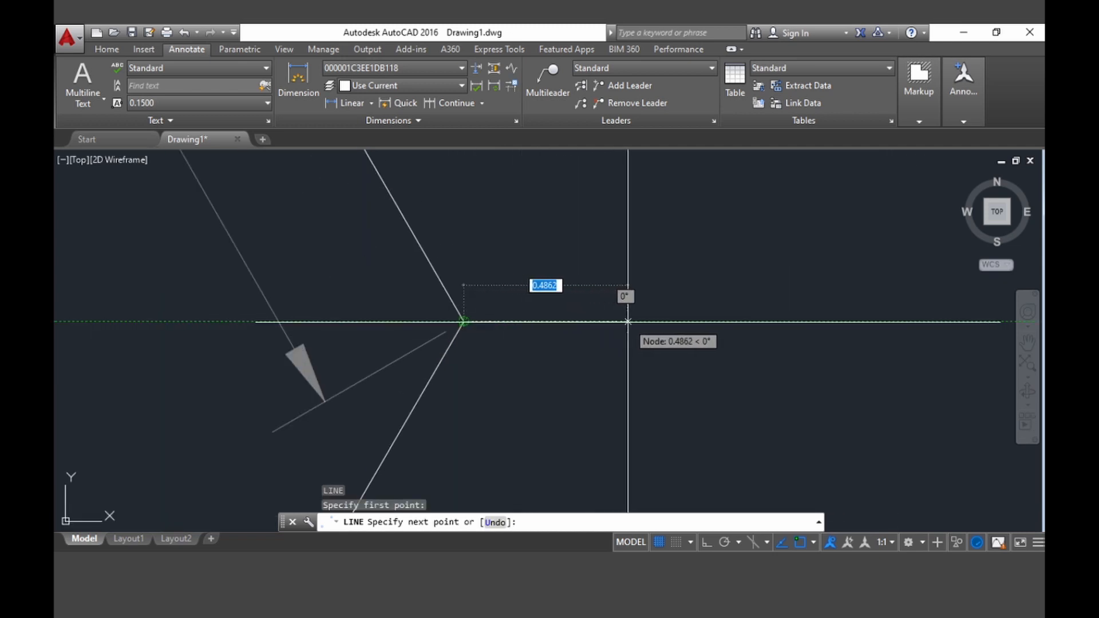
click(628, 321)
key(Escape)
Step: Use DIMANGULAR to dimension the angle between the short reference line and the lower-left slope, placing the arc below the reference line
scroll(597, 371, down, 5)
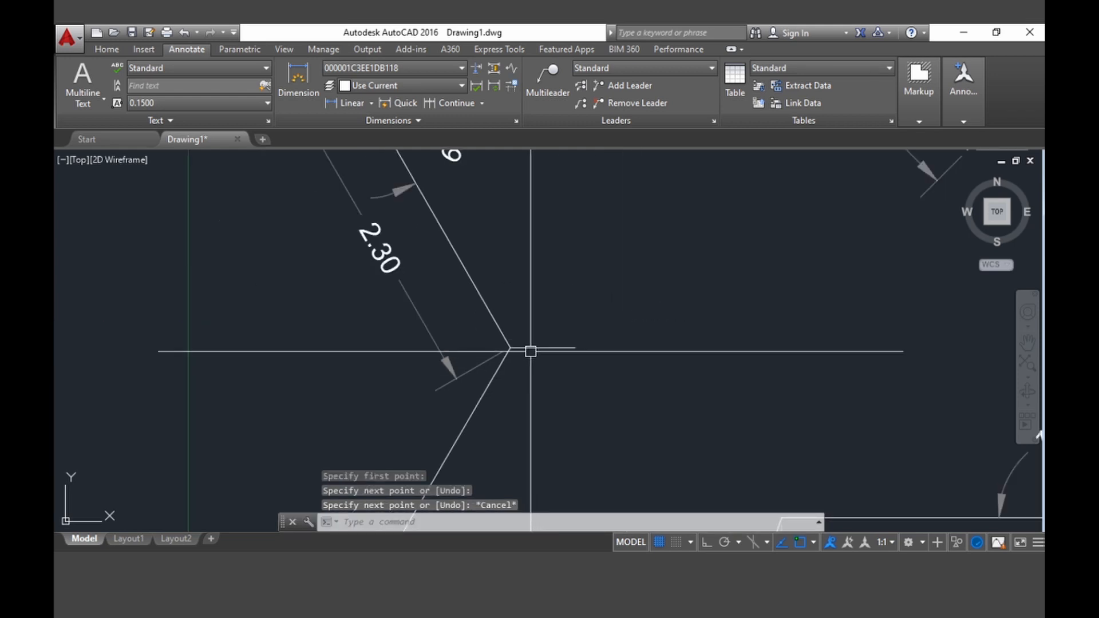
scroll(552, 396, up, 5)
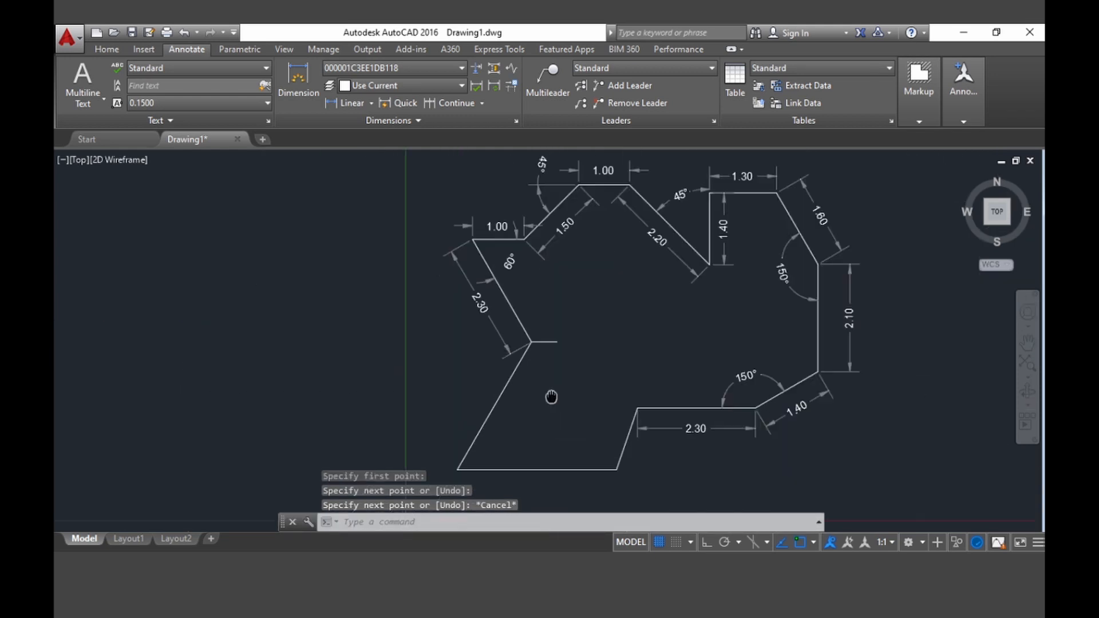
scroll(533, 337, down, 1)
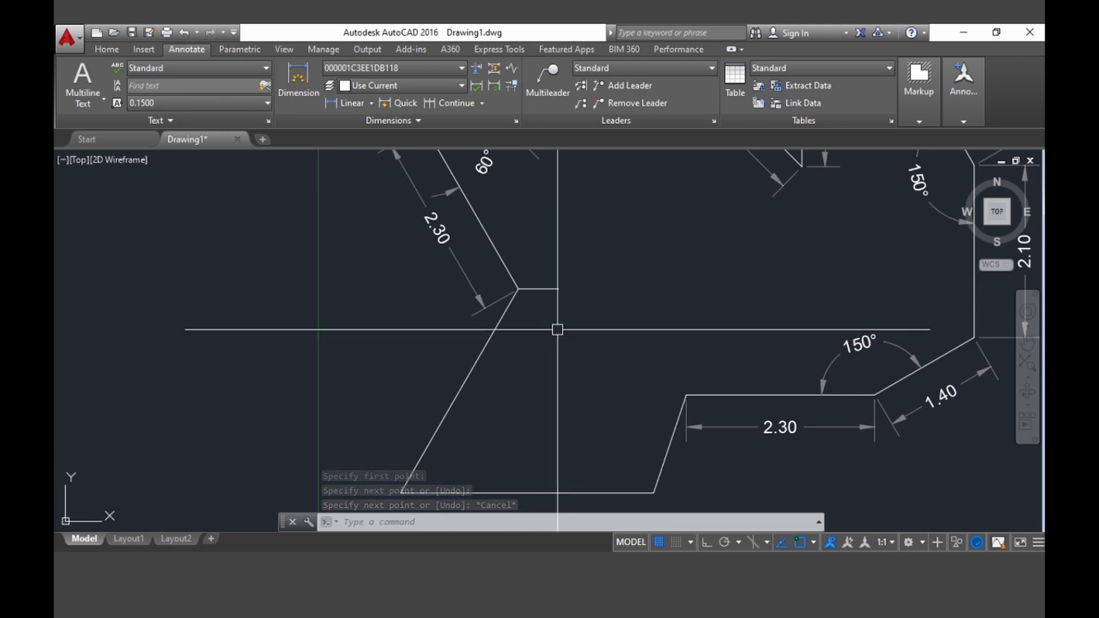
text(DIMANG)
key(Return)
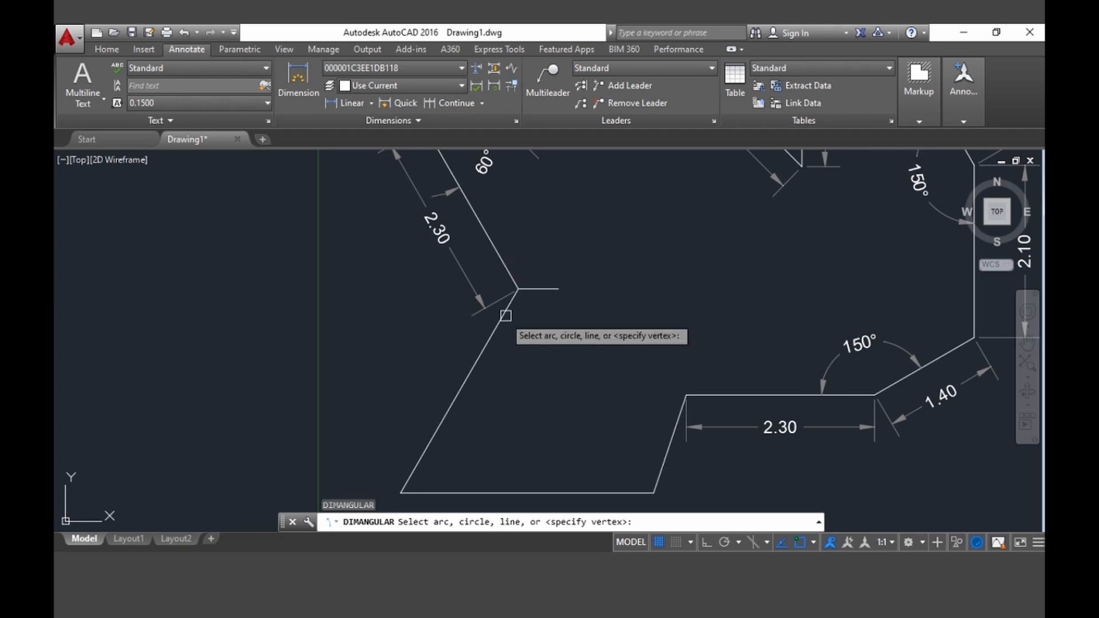
click(542, 287)
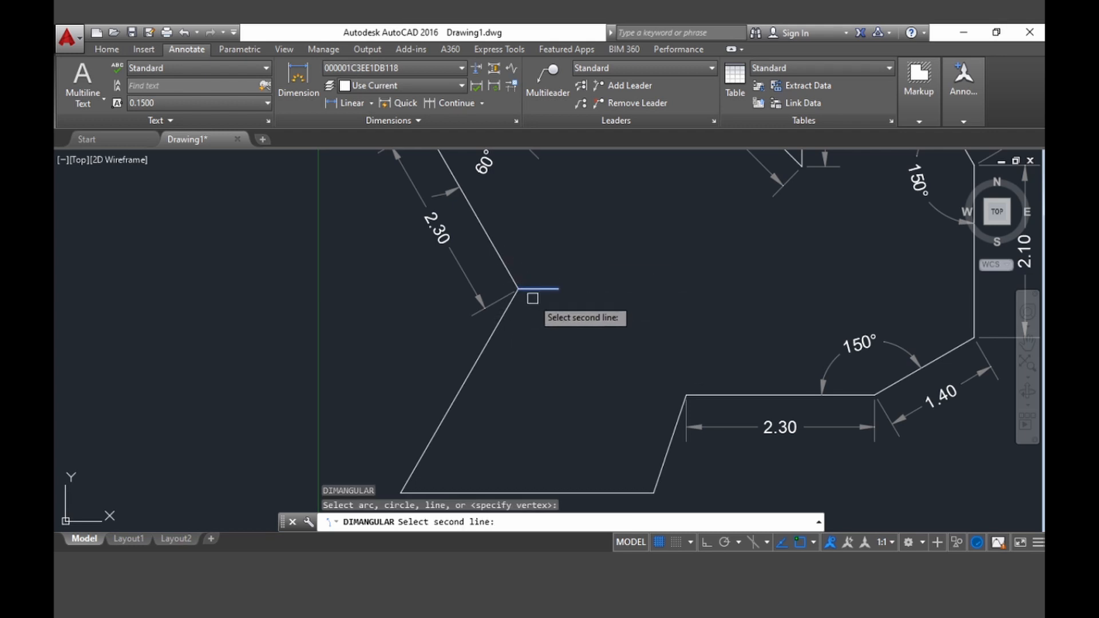
click(508, 312)
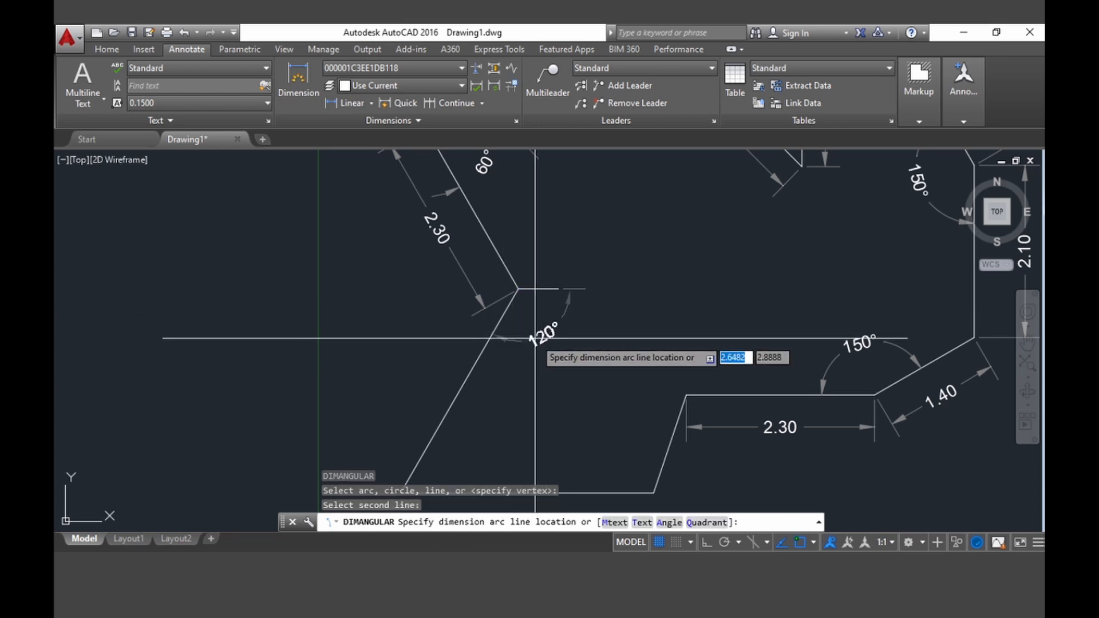
click(535, 338)
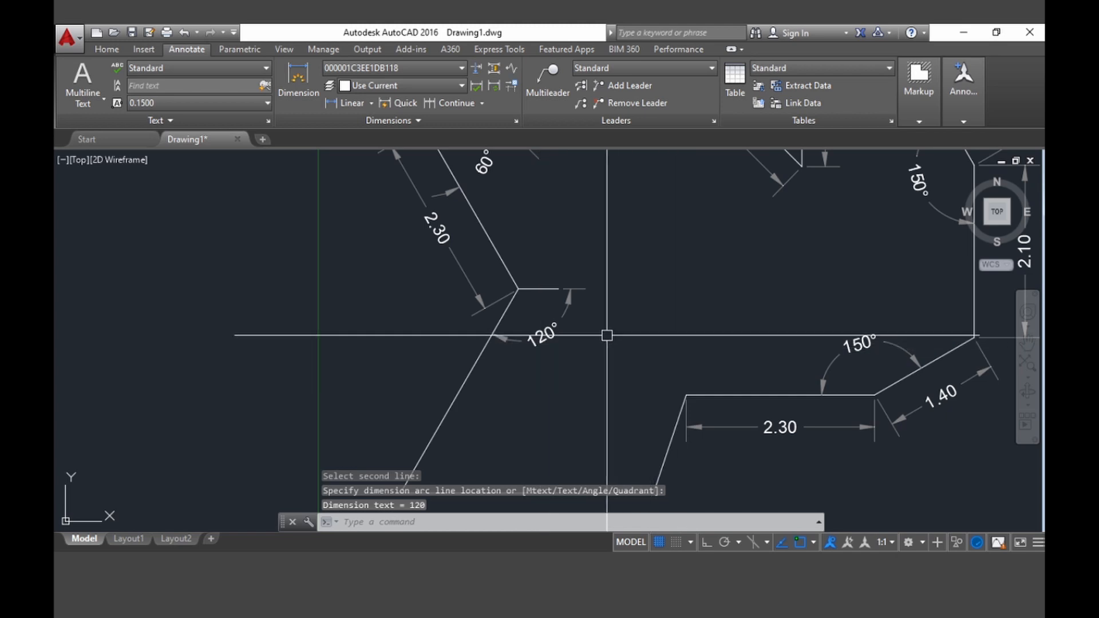
scroll(637, 325, down, 2)
mouse_move(662, 307)
middle_down()
mouse_move(631, 311)
mouse_move(641, 268)
middle_up()
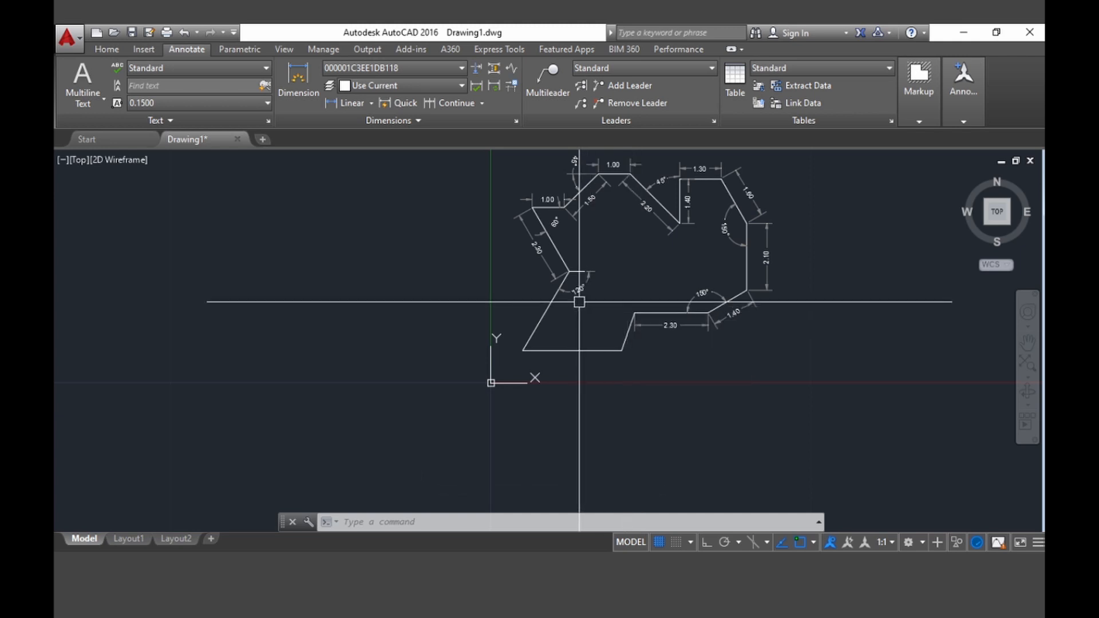
scroll(608, 327, up, 5)
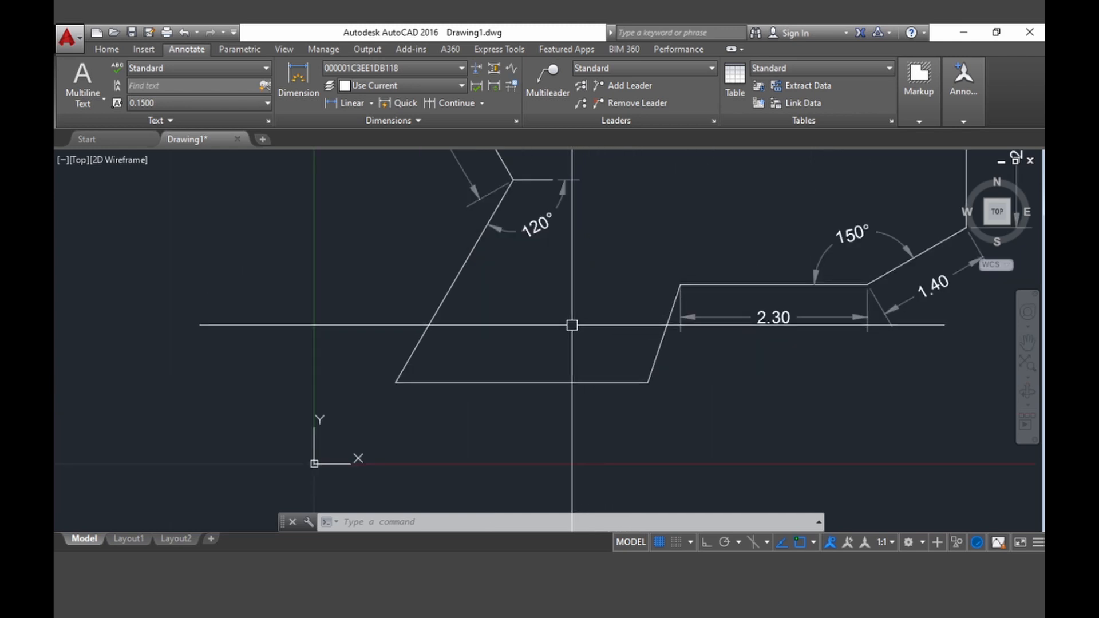
middle_drag(506, 335, 609, 300)
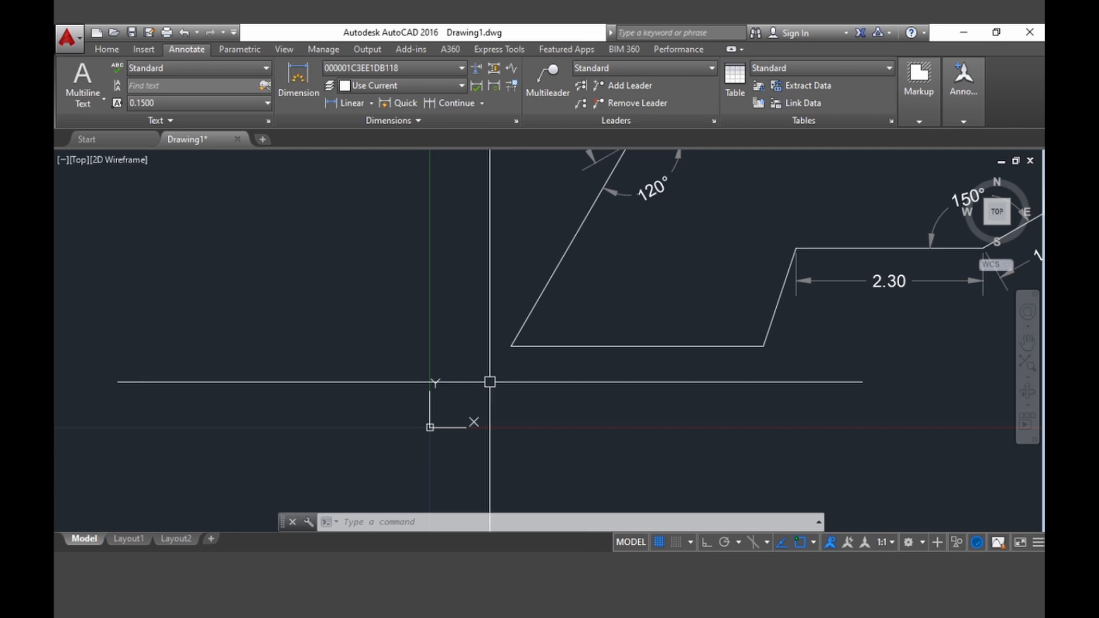
text(TE)
key(Return)
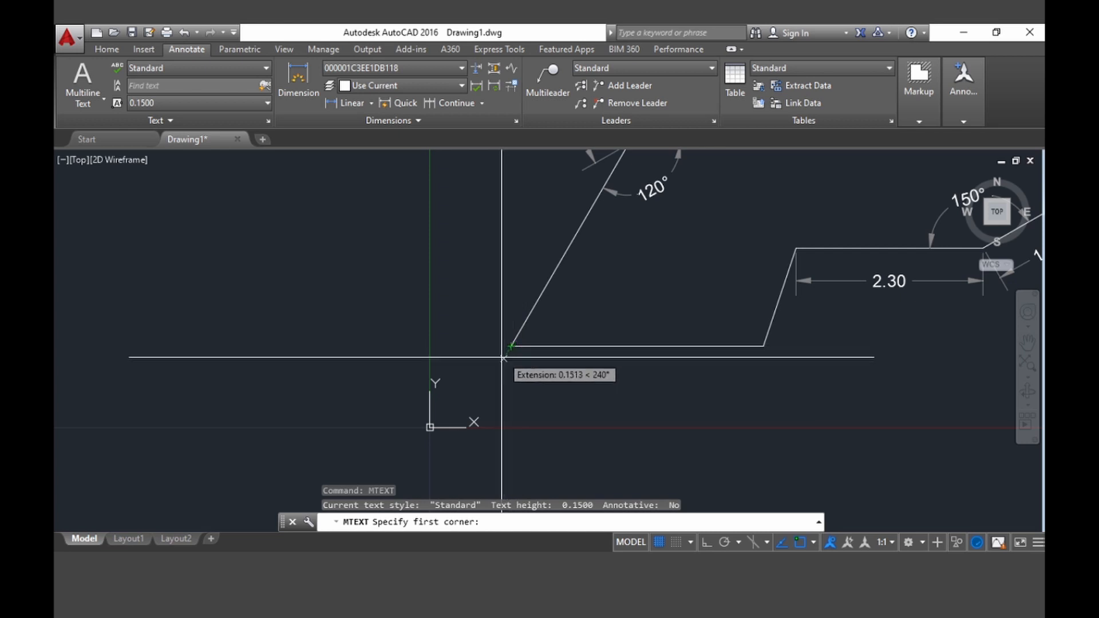
click(497, 367)
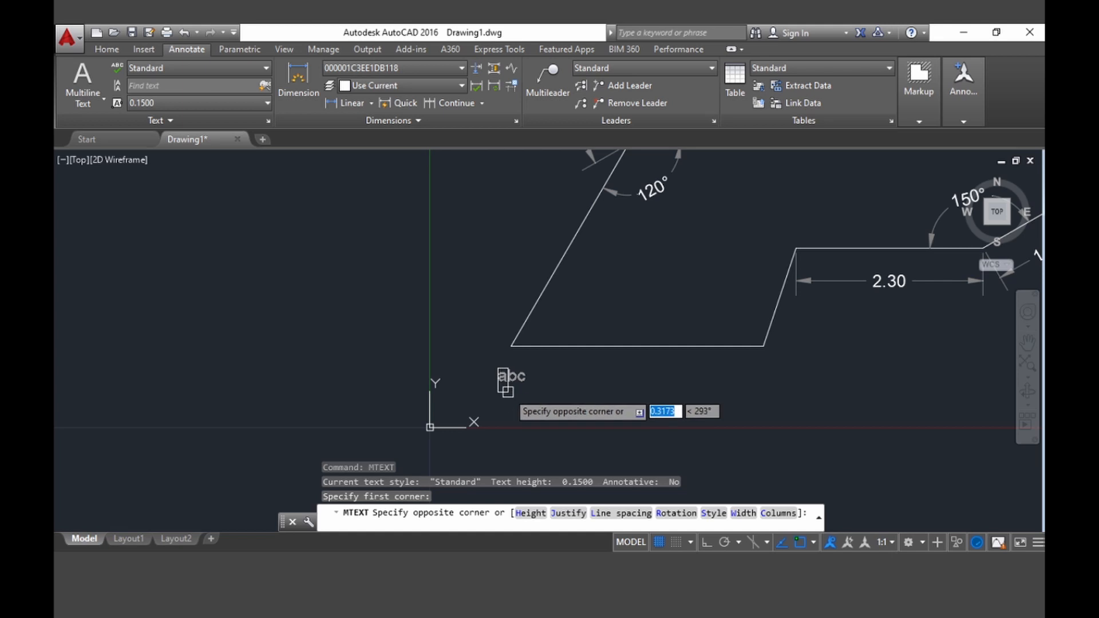
key(Escape)
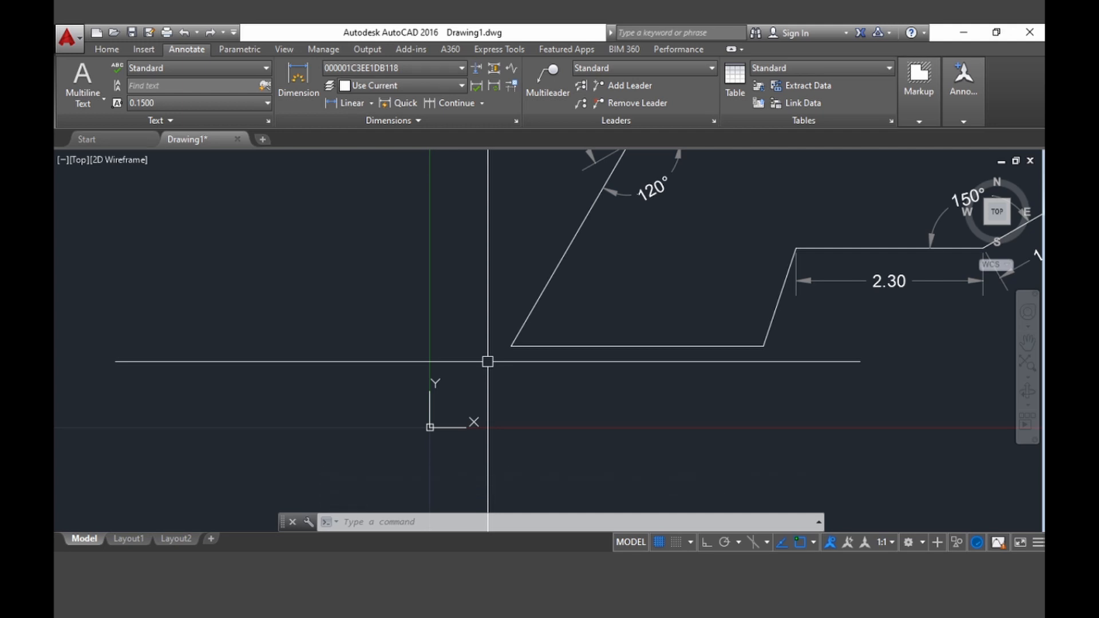
Step: Label the outline's lower-left corner with the multiline text "1,1", placed just below the vertex
text(MTEXT)
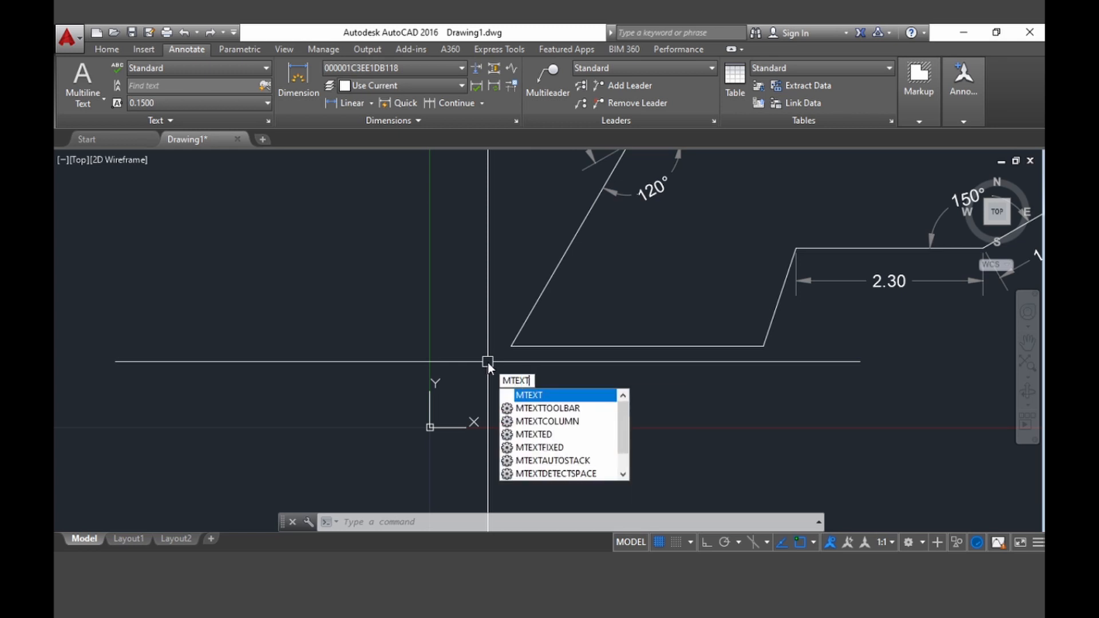
key(Return)
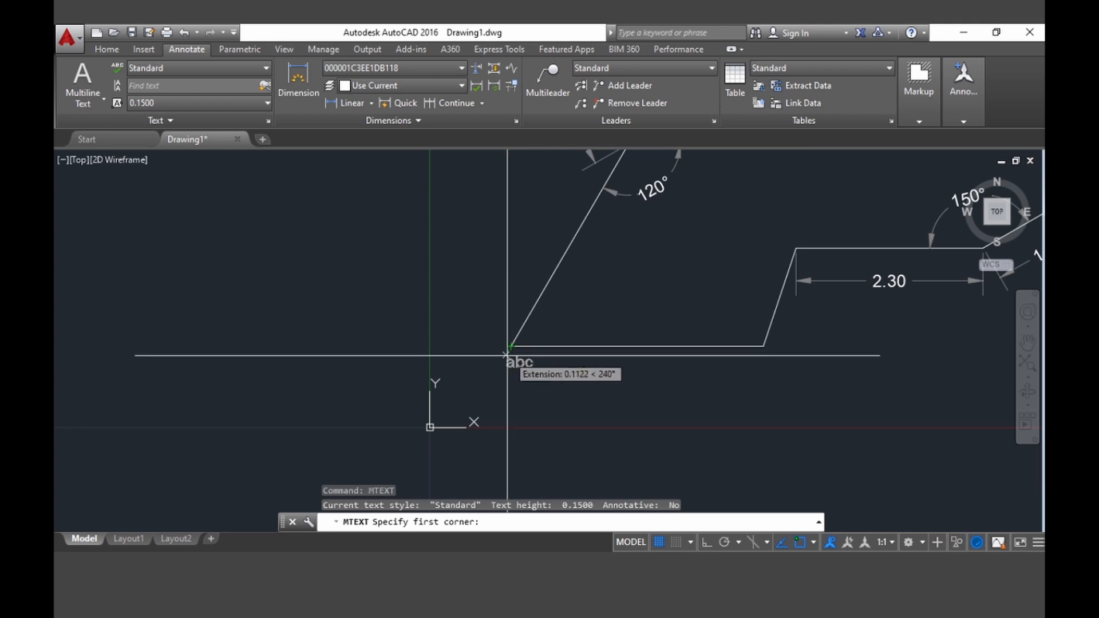
click(513, 363)
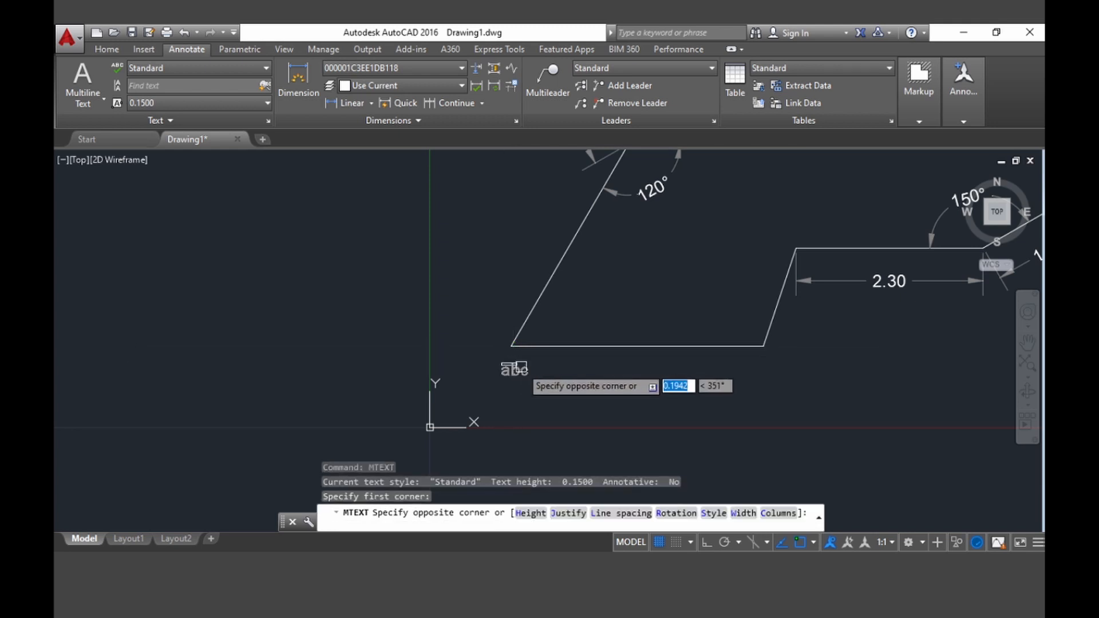
click(502, 351)
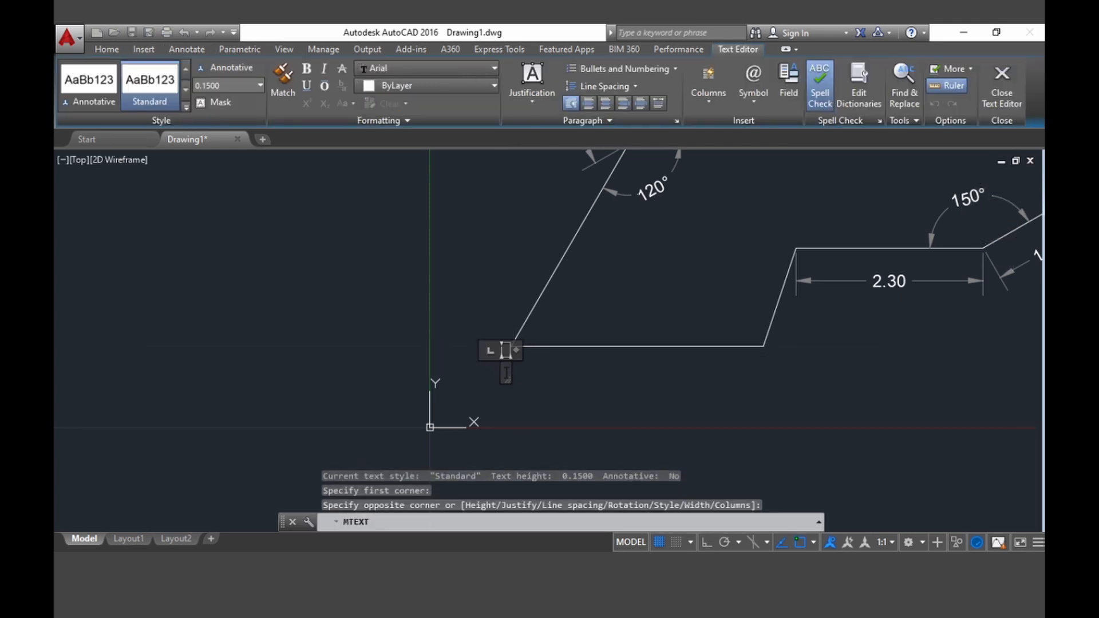
text(1,1)
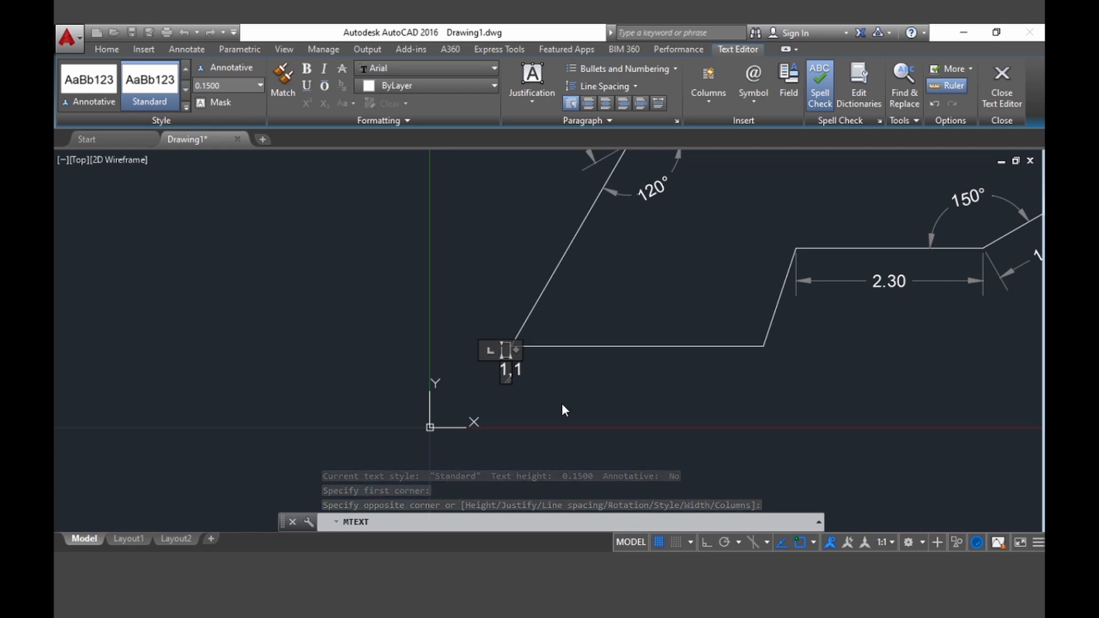
key(Return)
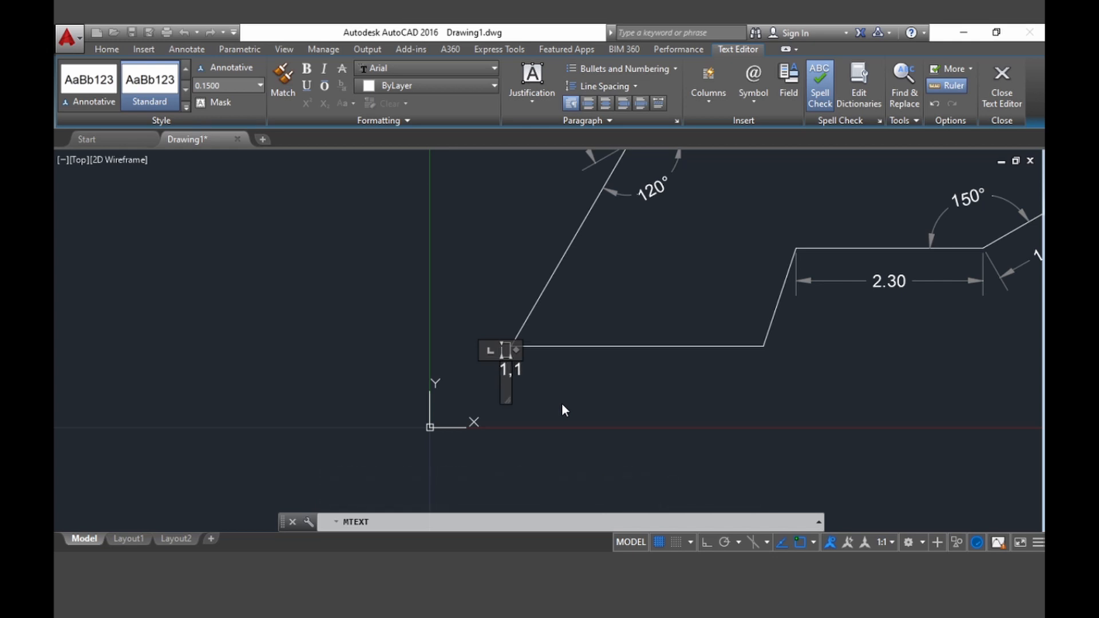
click(555, 363)
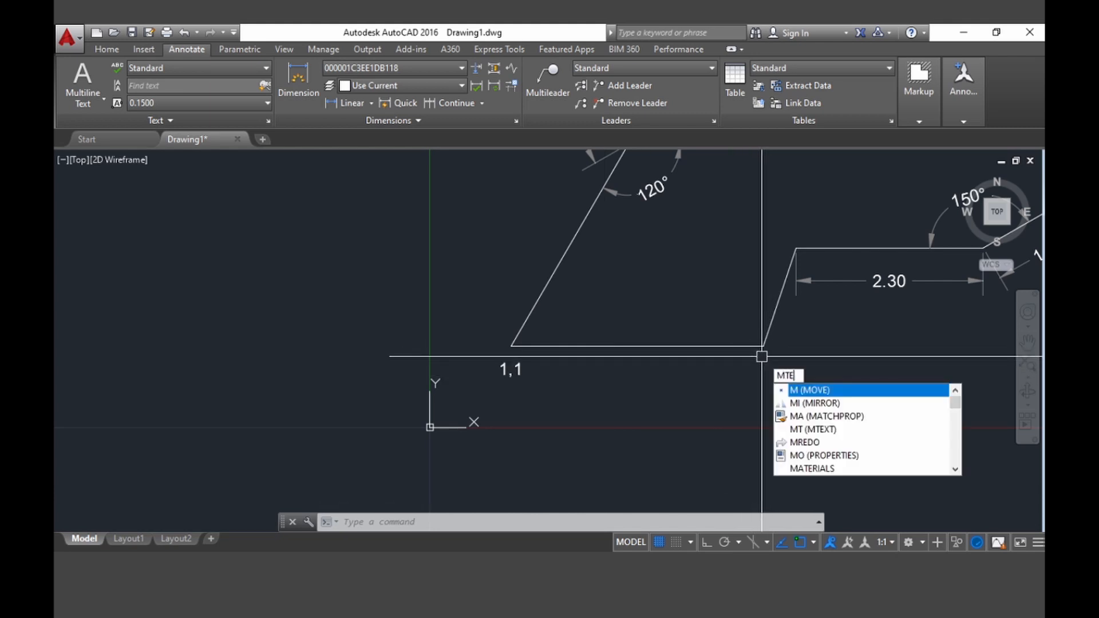
Step: Add the multiline text "4.1,1" just below the right end of the outline's bottom segment
text(TEXT)
key(Return)
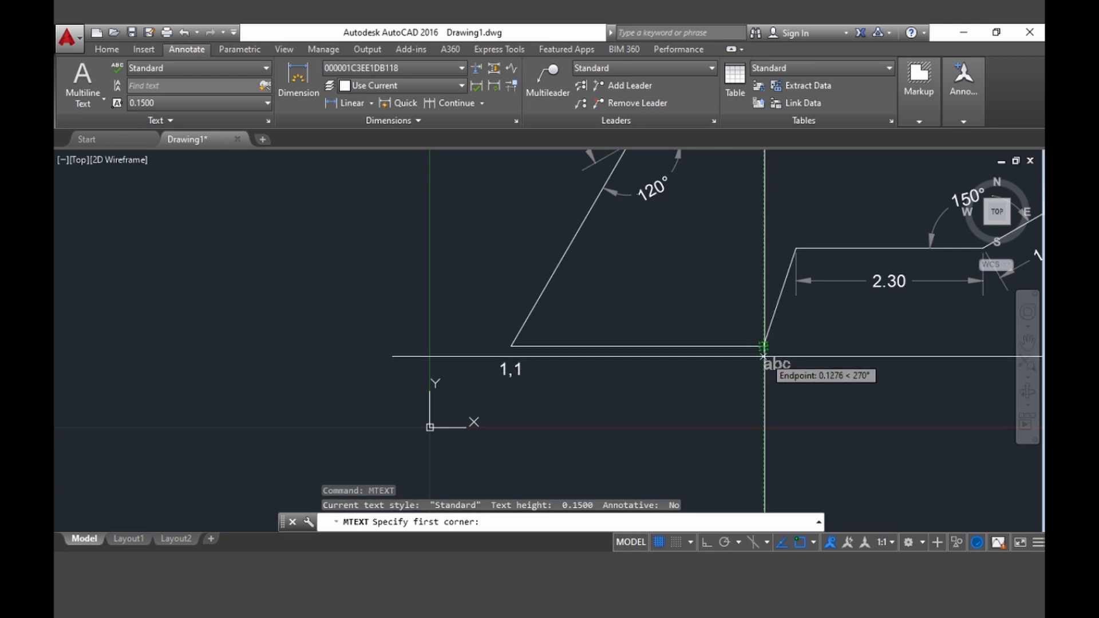
click(763, 356)
click(775, 371)
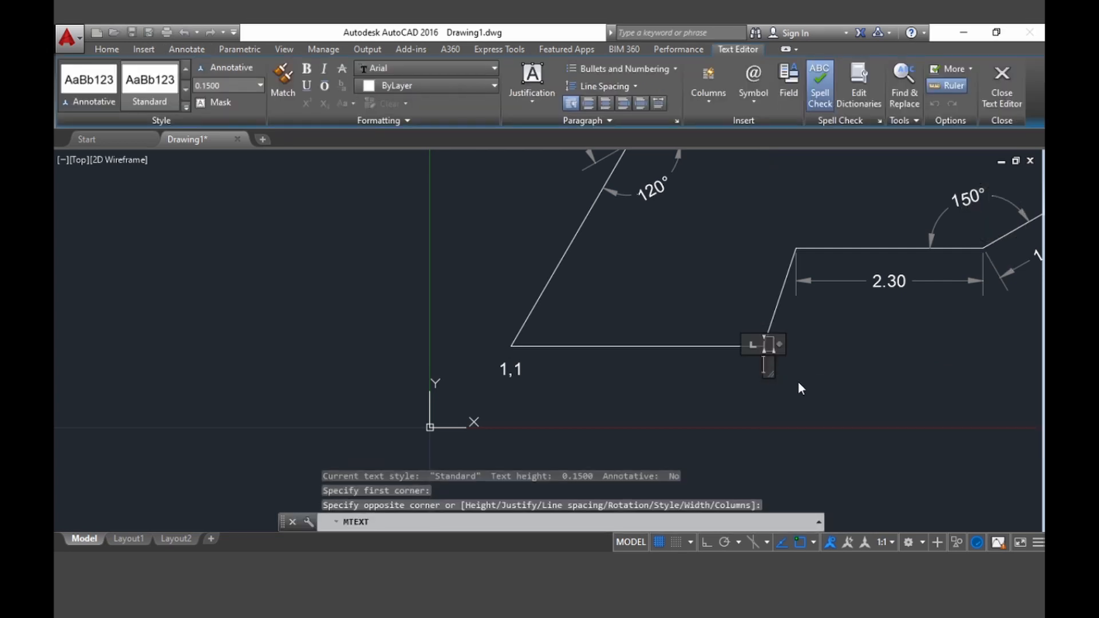
text(4.1,1)
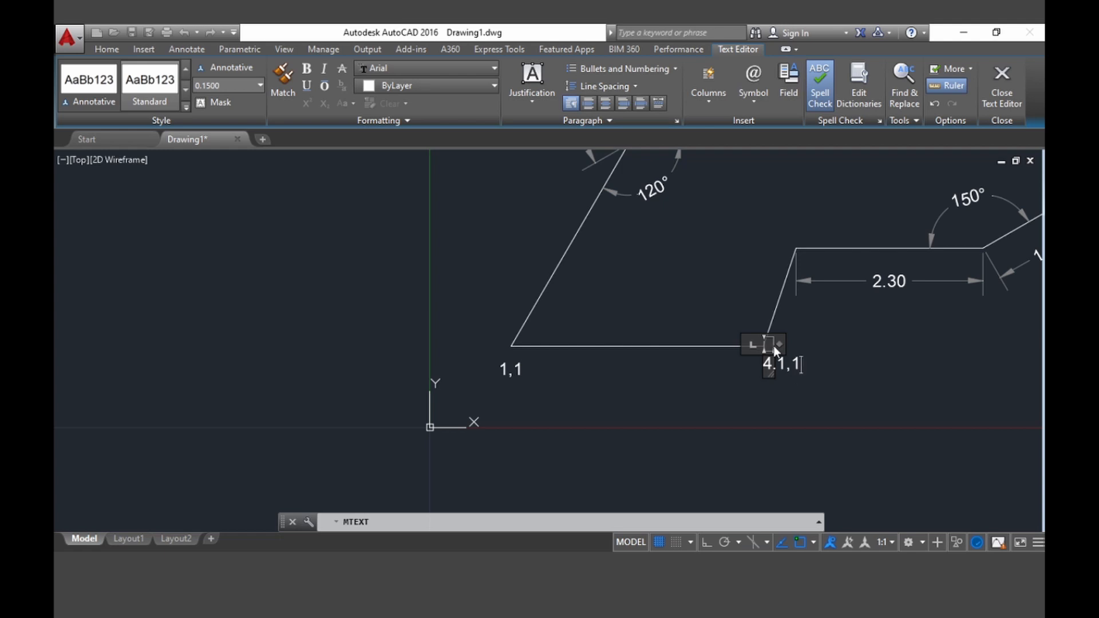
click(822, 365)
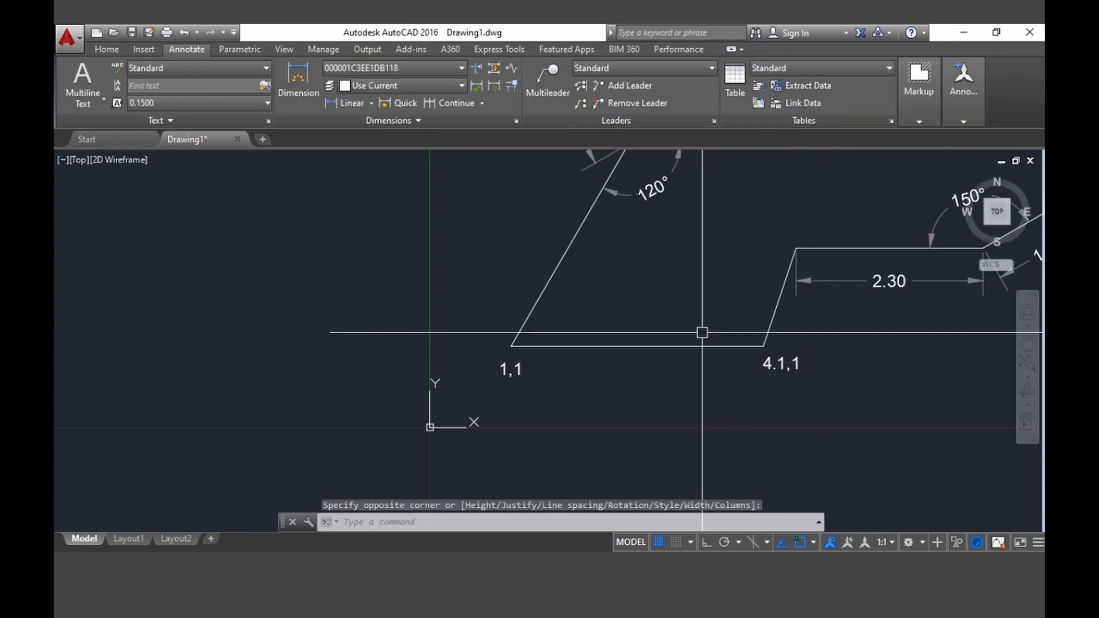
Step: Place the multiline text "4.5,2.2" just above the left end of the 2.30 horizontal segment
click(783, 221)
mouse_move(783, 221)
mouse_down()
mouse_move(761, 240)
mouse_move(770, 232)
mouse_up()
middle_drag(785, 224, 666, 304)
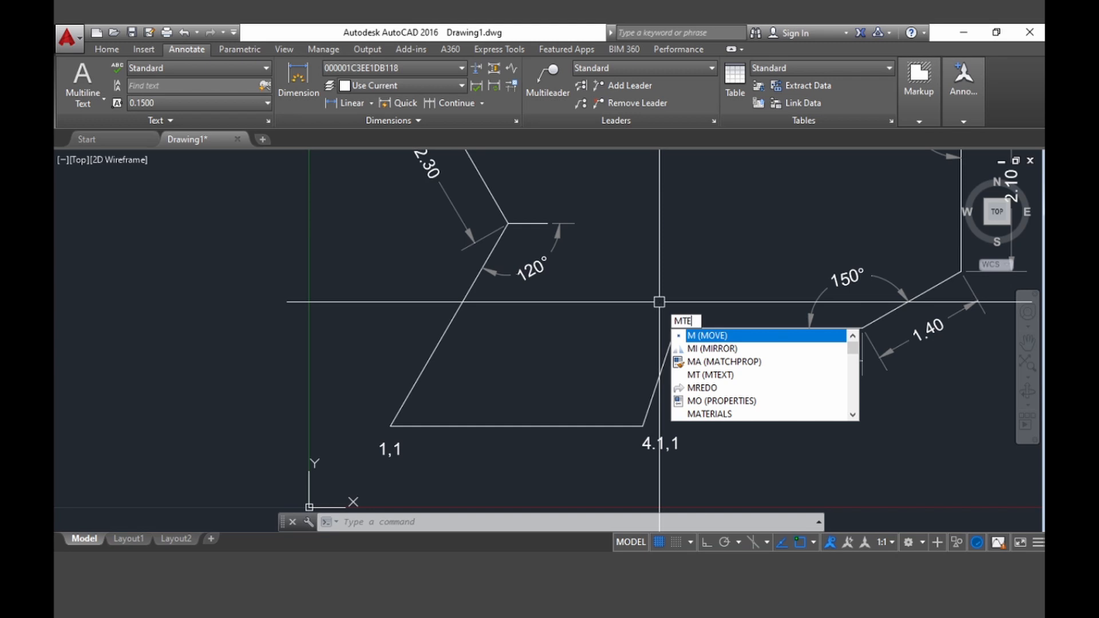
text(TEXT)
key(BackSpace)
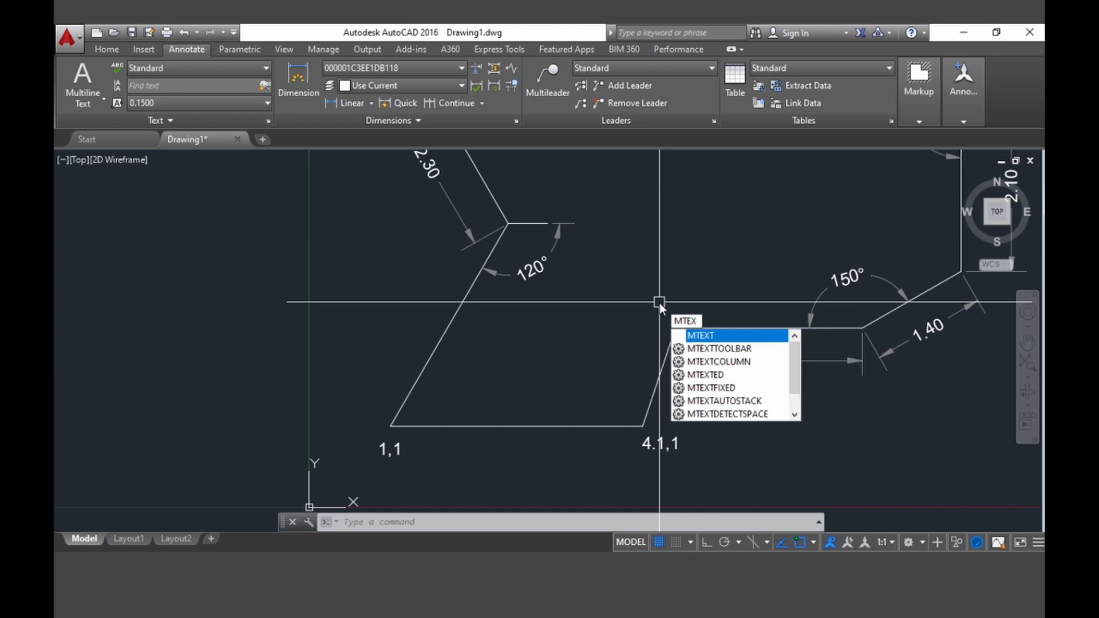
key(Return)
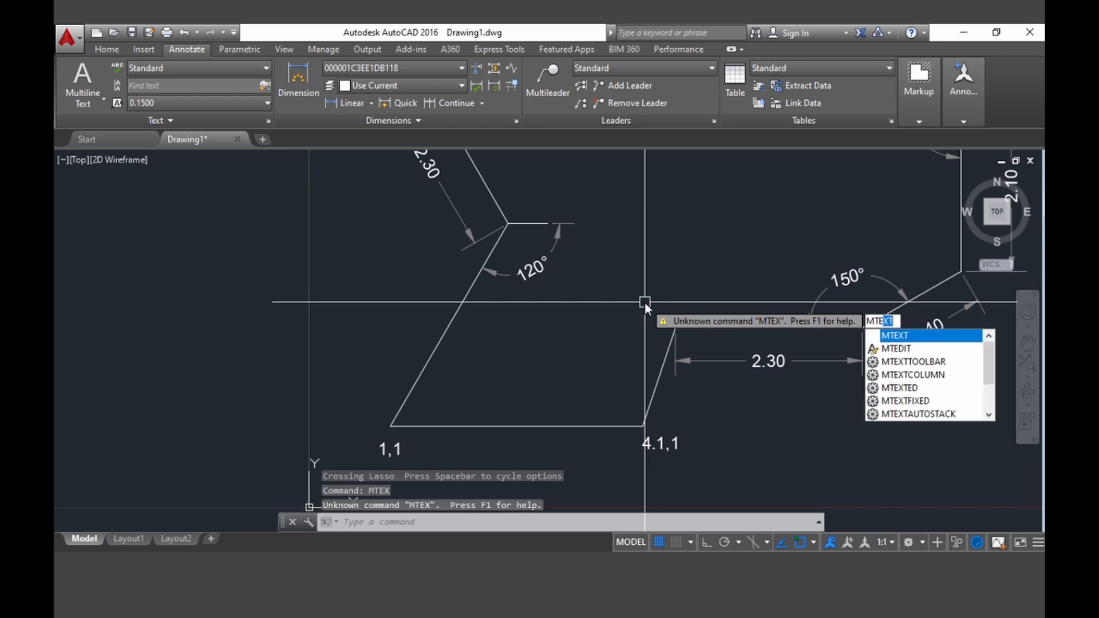
key(Return)
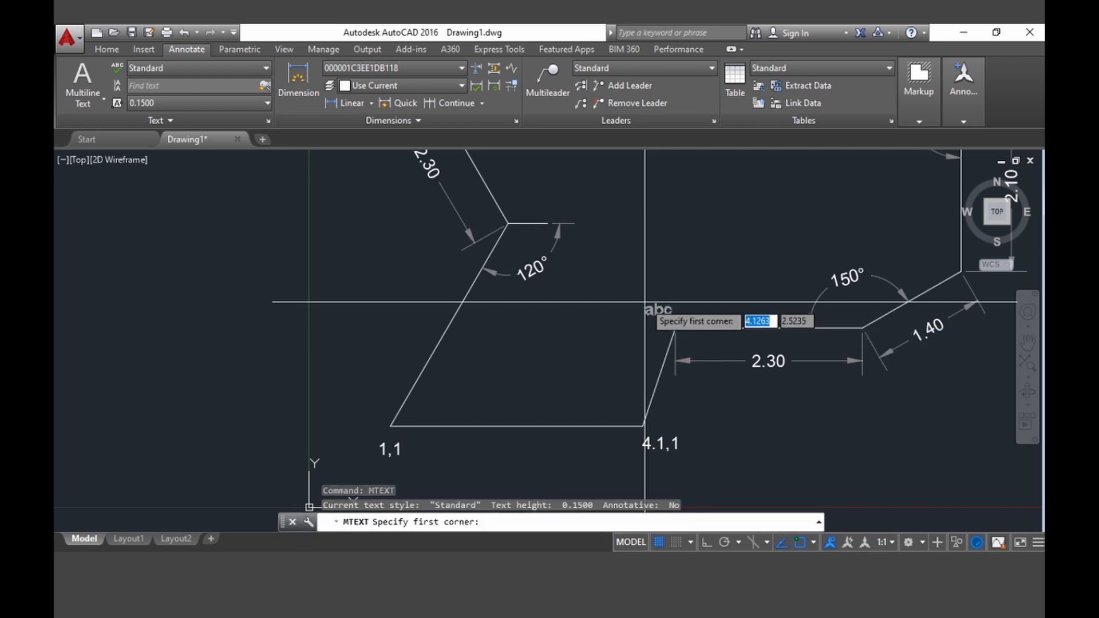
click(676, 307)
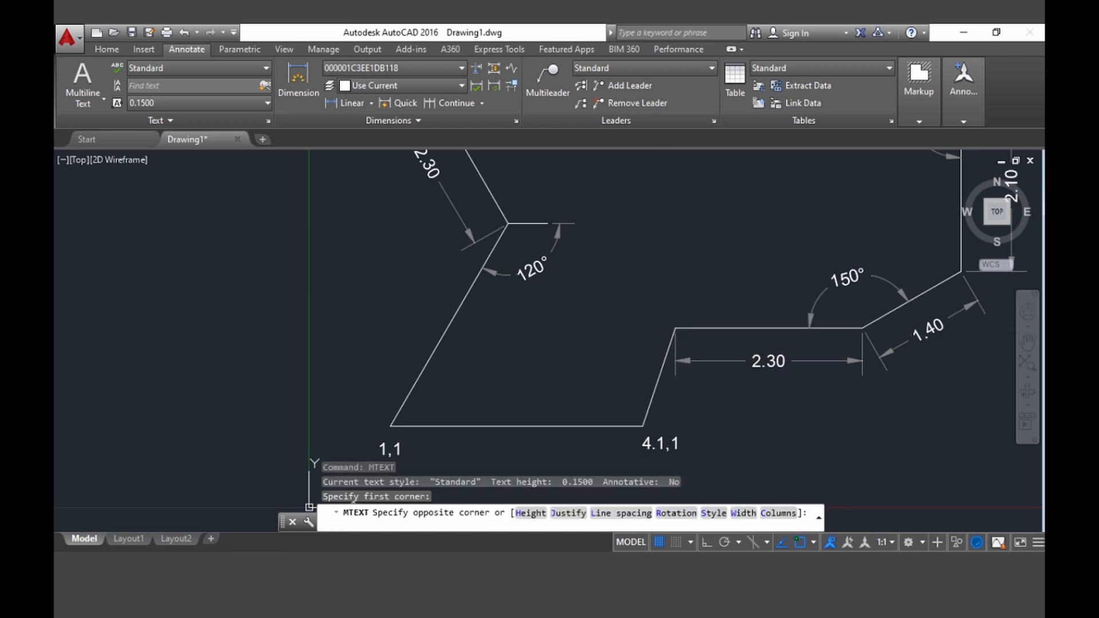
click(684, 318)
text(4.5,2.2)
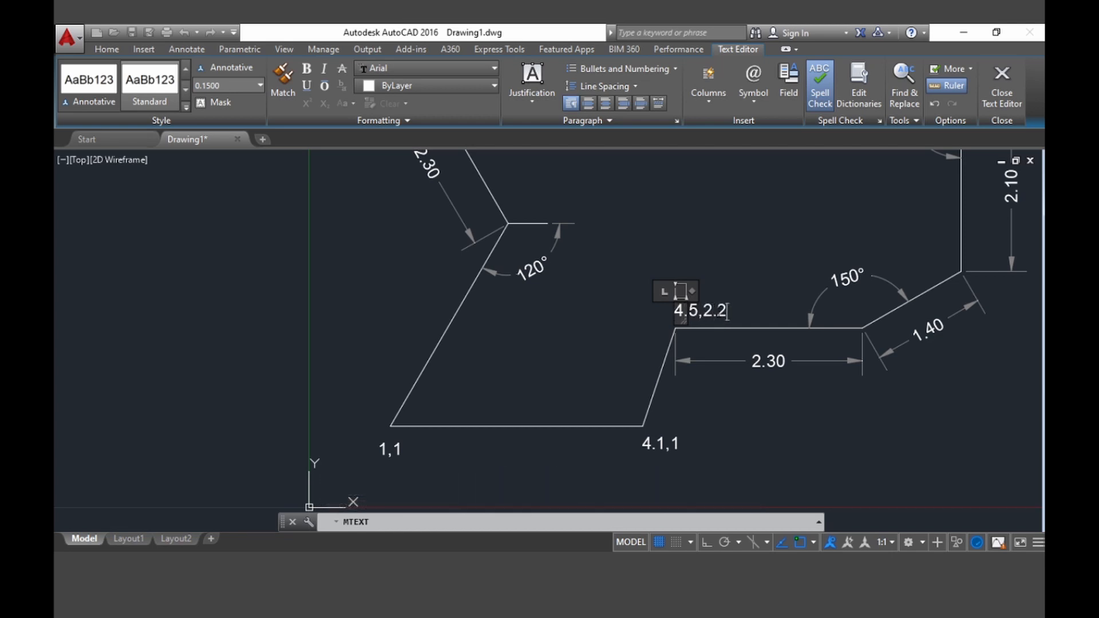
click(758, 308)
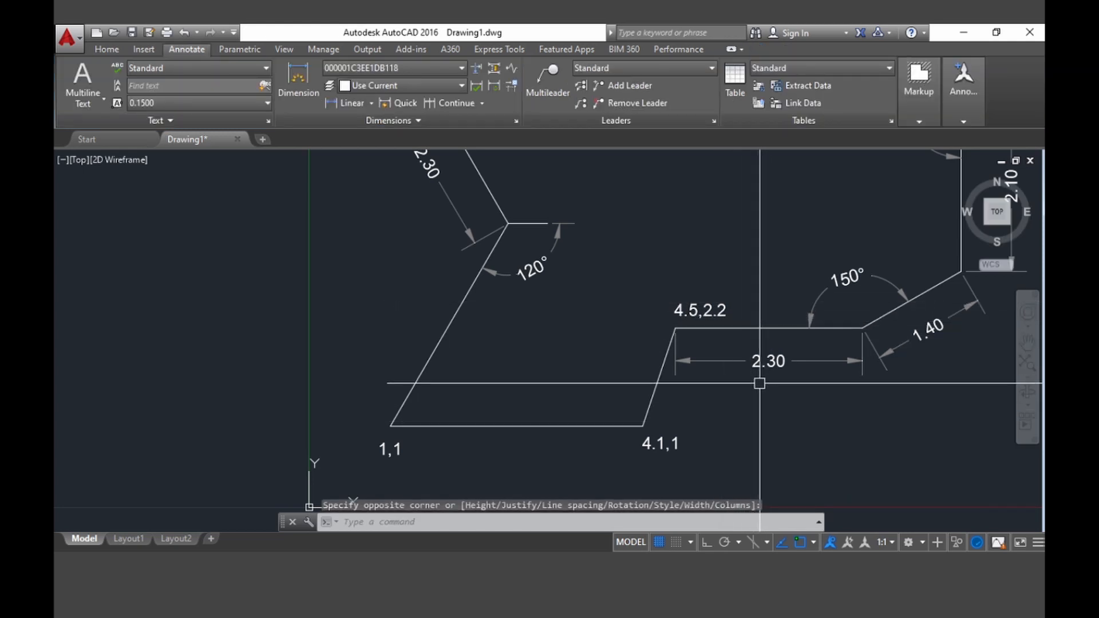
scroll(777, 380, up, 2)
scroll(750, 343, down, 6)
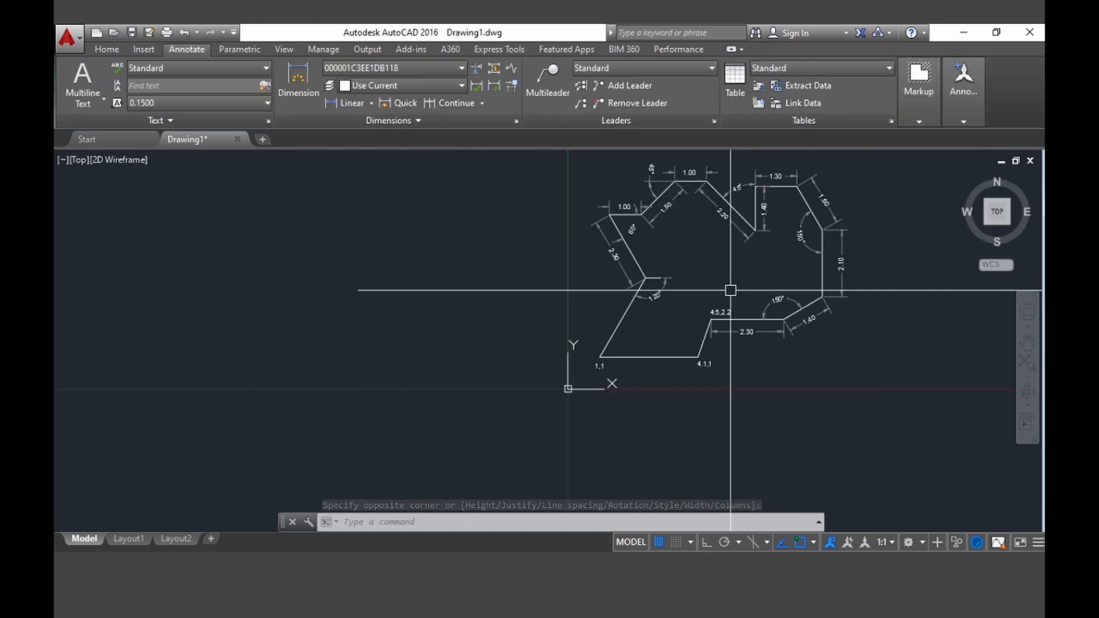
scroll(727, 286, up, 2)
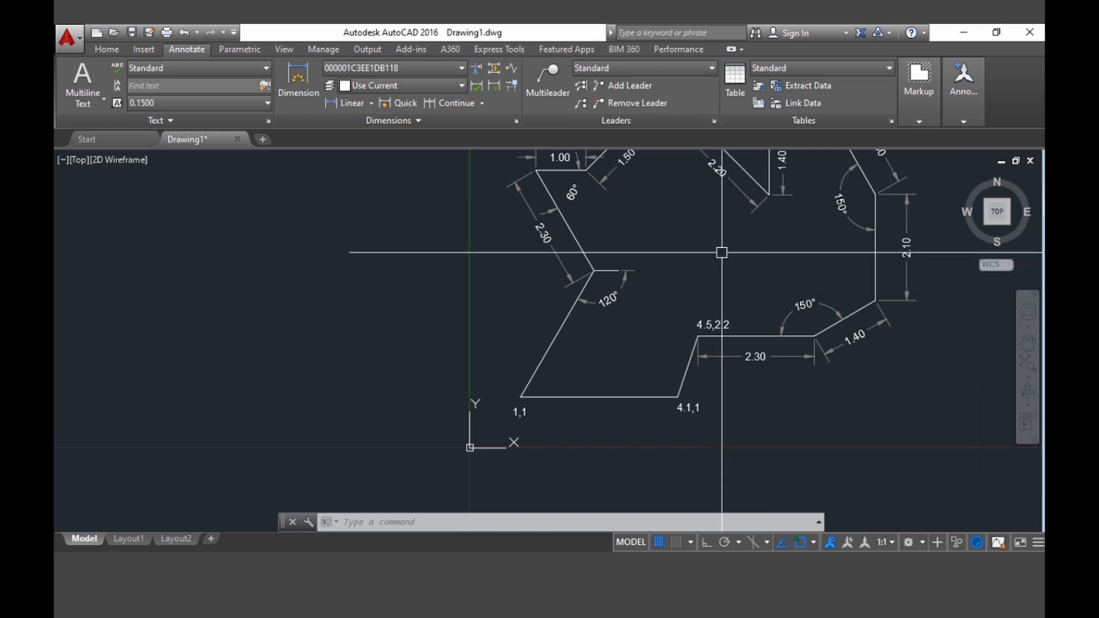
middle_drag(733, 243, 704, 321)
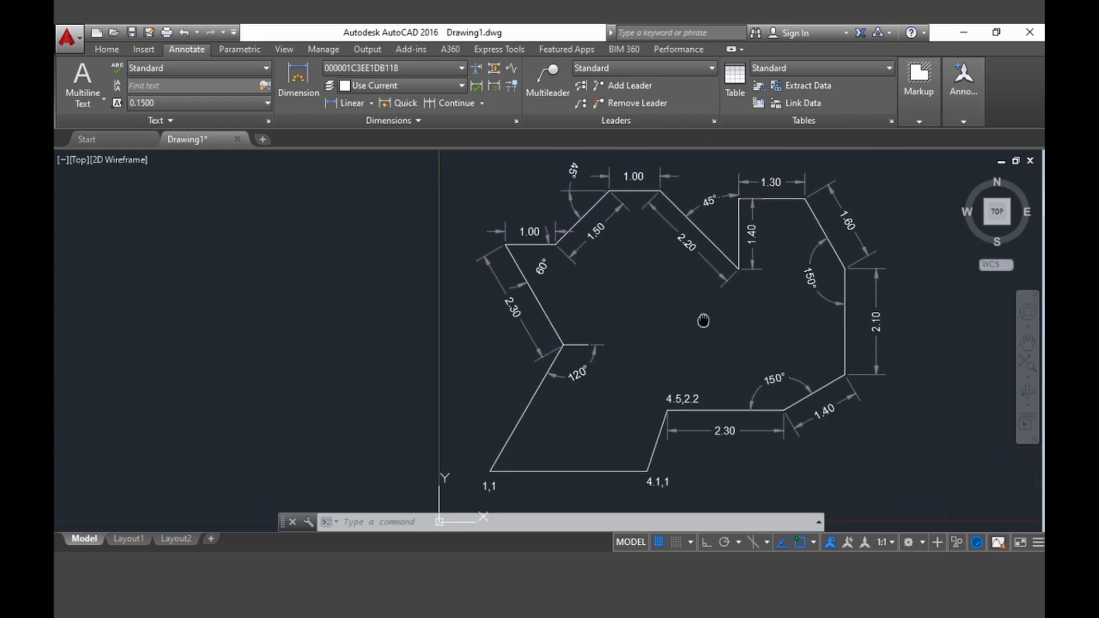
scroll(698, 325, down, 2)
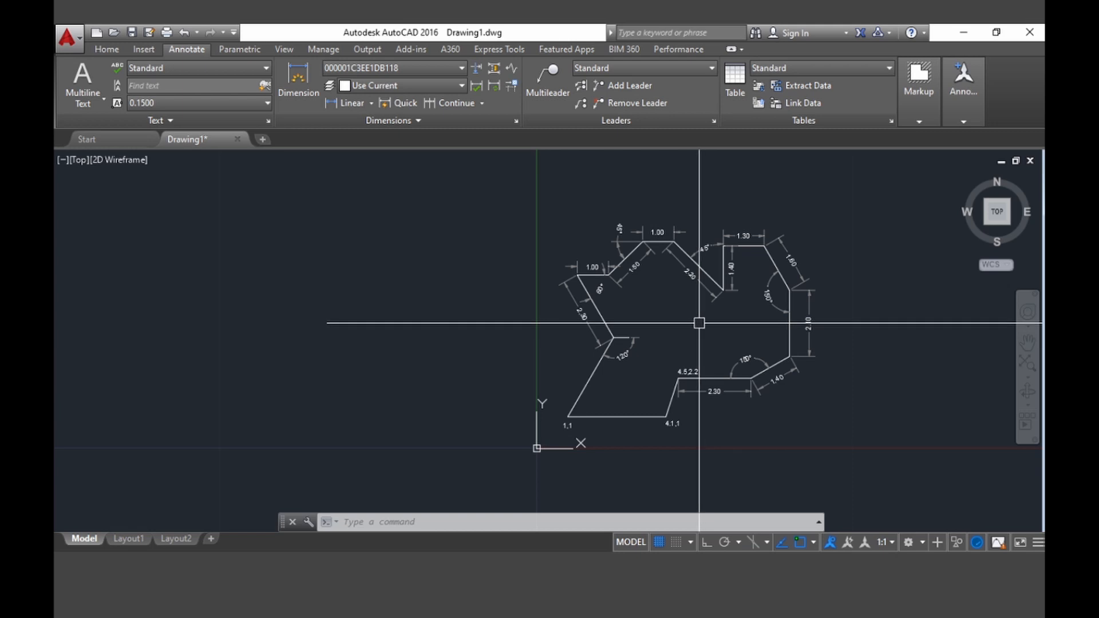
scroll(687, 318, up, 2)
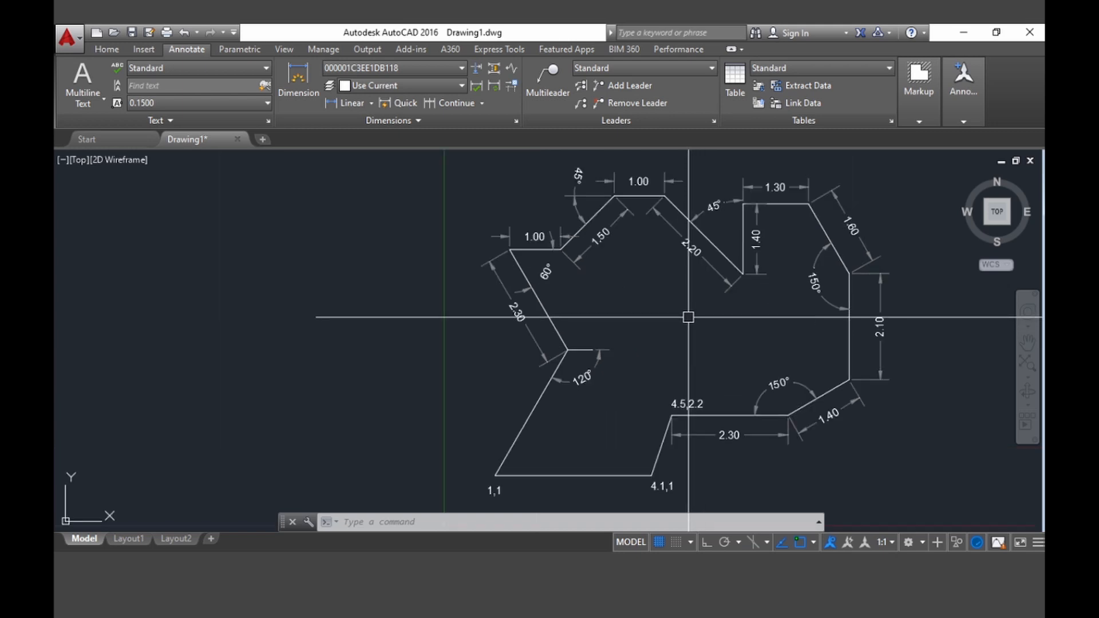